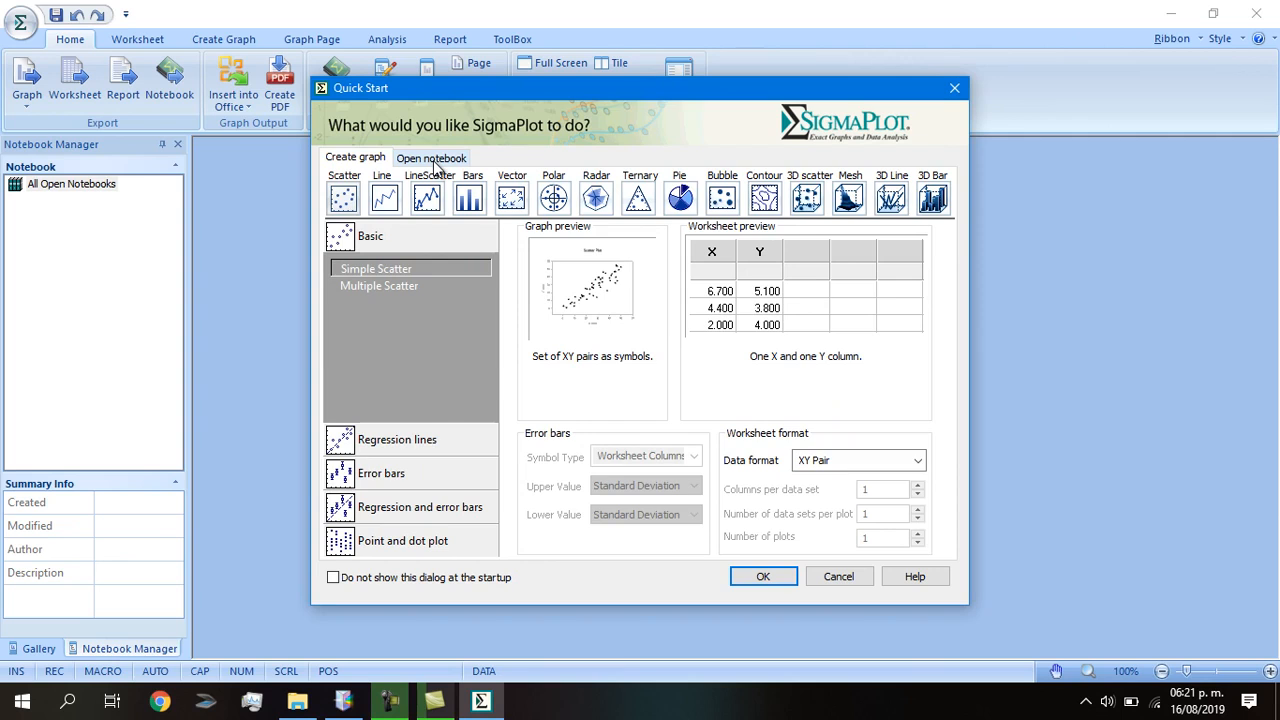
Create a new blank SigmaPlot notebook from the Quick Start Open notebook page.
left_click(435, 164)
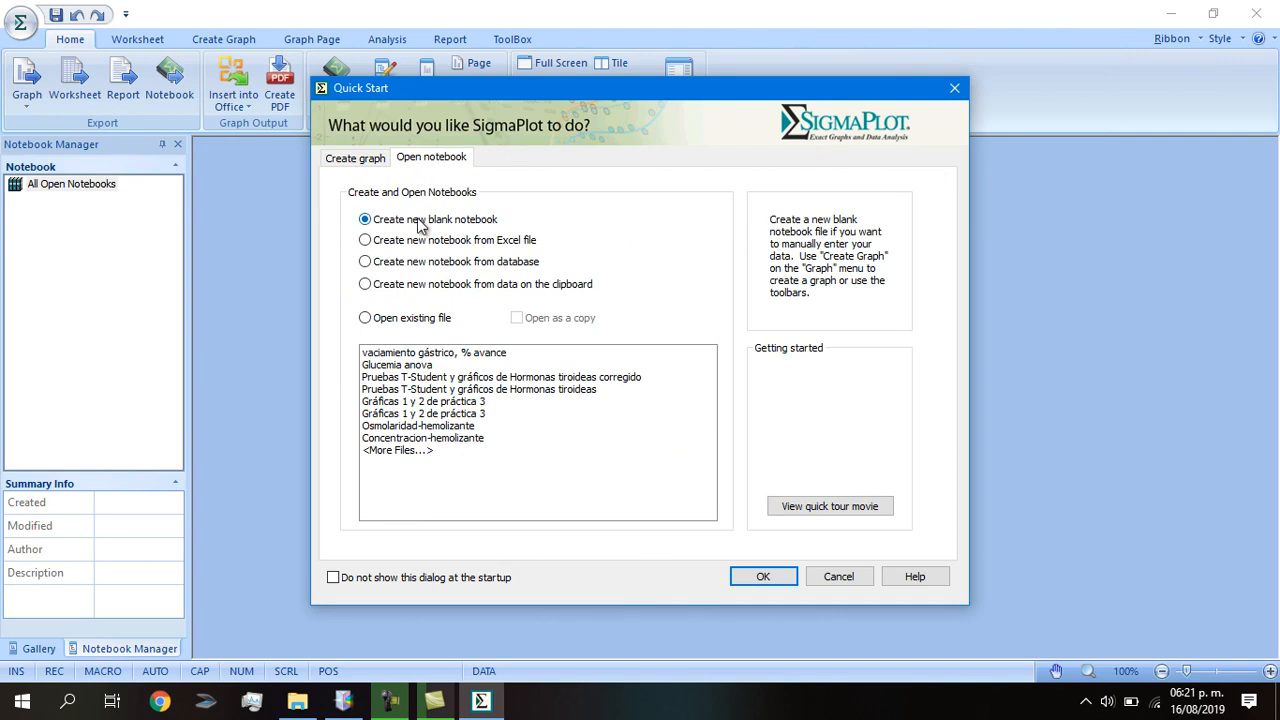
left_click(760, 577)
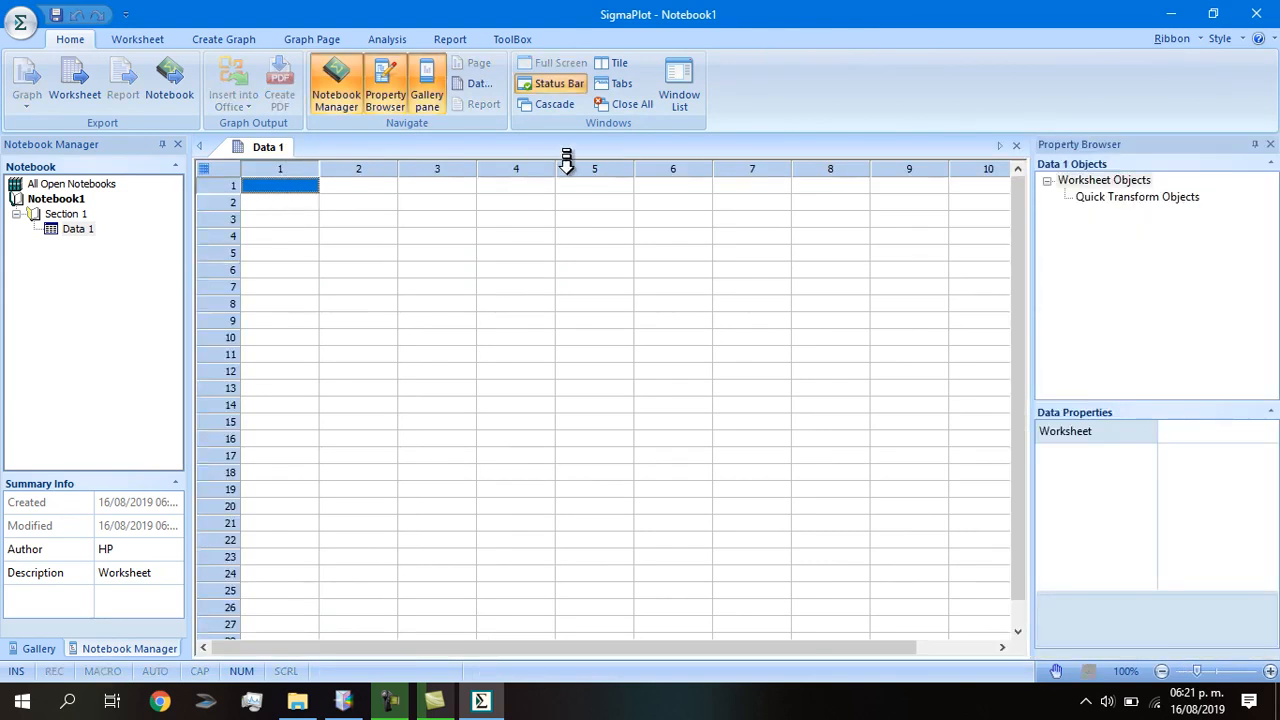
Paste the six-group, five-row data block into Data 1 columns 1 to 6, then show the Analysis tools.
left_click(282, 165)
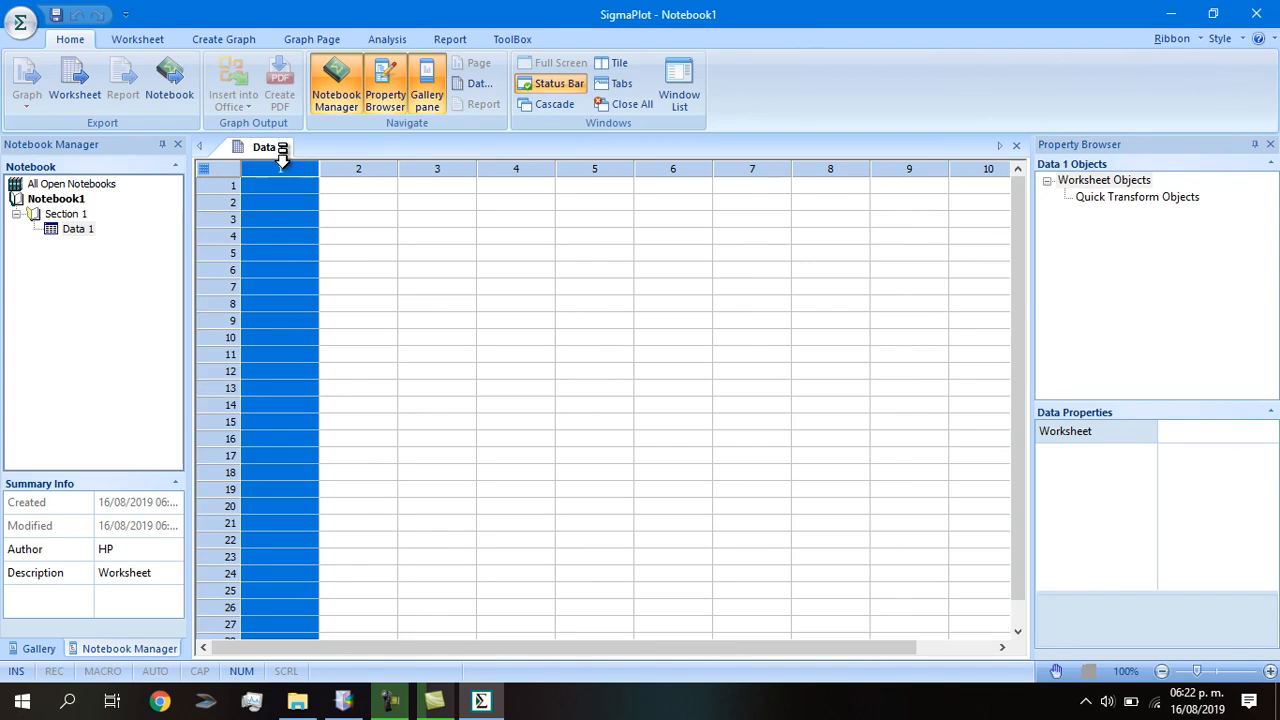
double_click(313, 167)
type("lo")
left_click(340, 203)
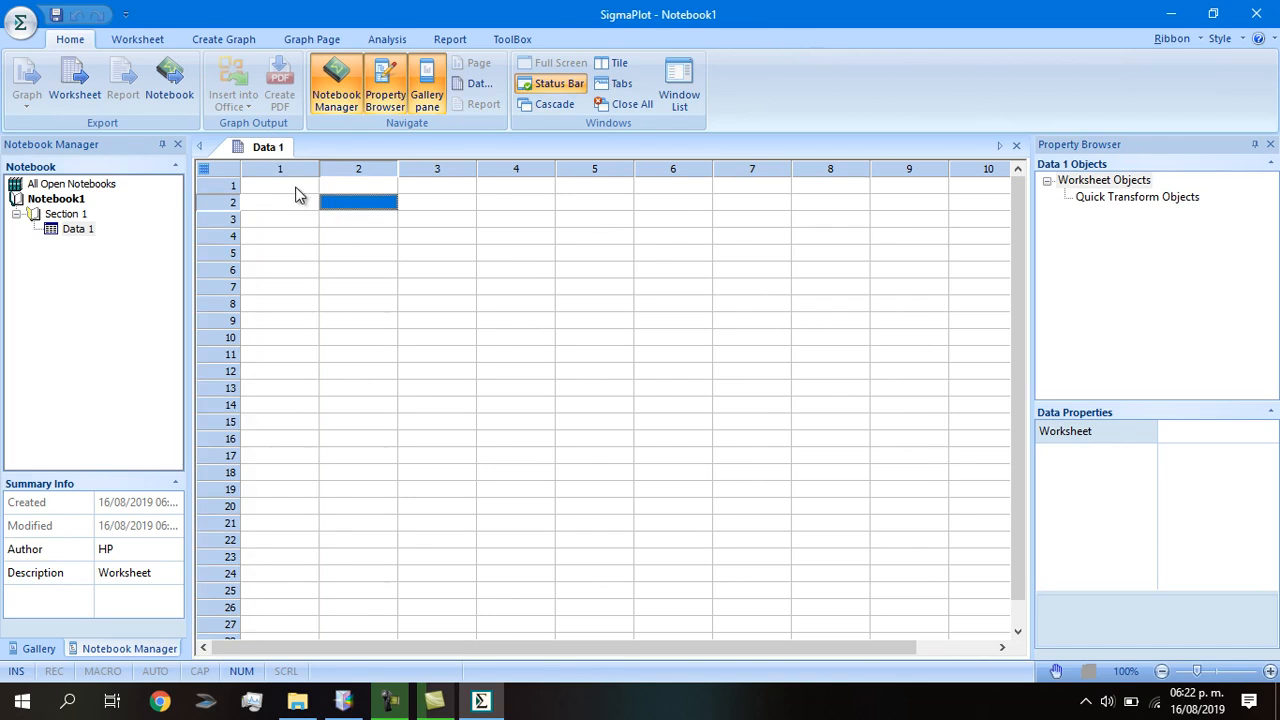
left_click(298, 185)
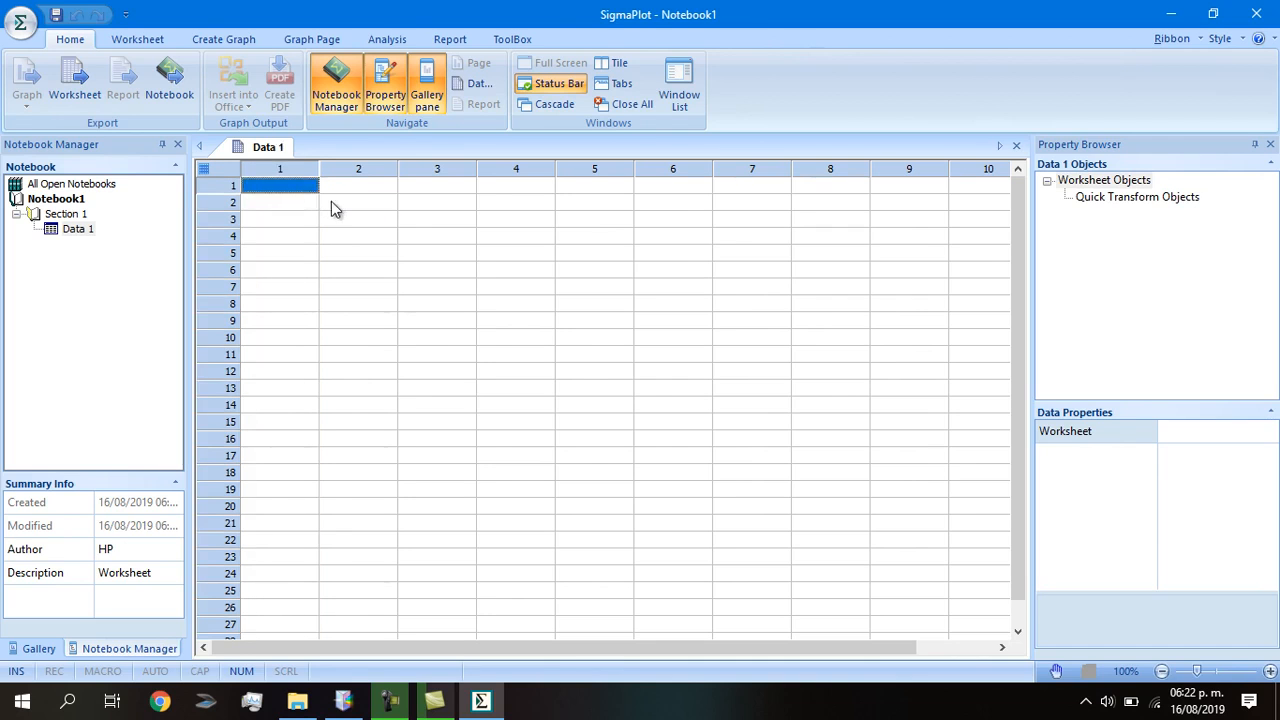
type("35.0000\t218.0000\t247.0000\t218.0000\t247.0000\t218.0000 45.0000\t240.0000\t228.0000\t240.0000\t228.0000\t240.0000 30.0000\t221.0000\t219.0000\t221.0000\t219.0000\t221.0000 45.0000\t207.0000\t206.0000\t207.0000\t206.0000\t207.0000 23.0000\t230.0000\t197.0000\t230.0000\t197.0000\t230.0000")
left_click(577, 322)
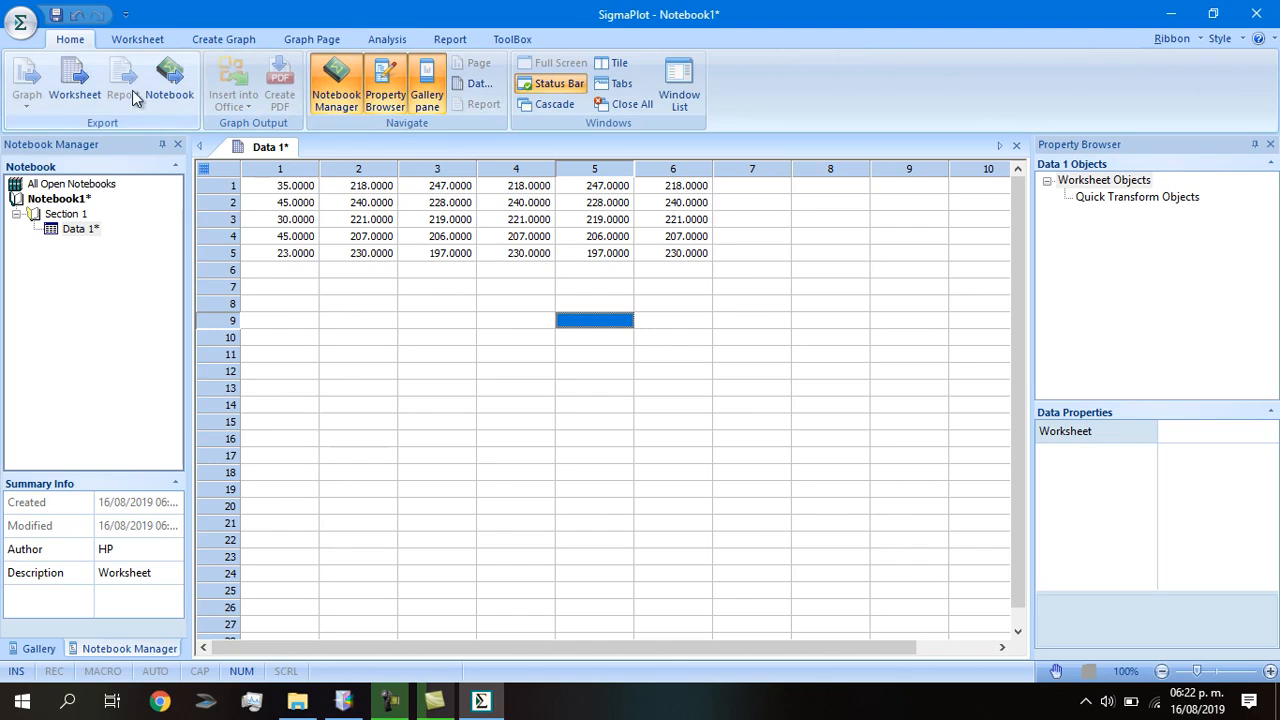
left_click(386, 42)
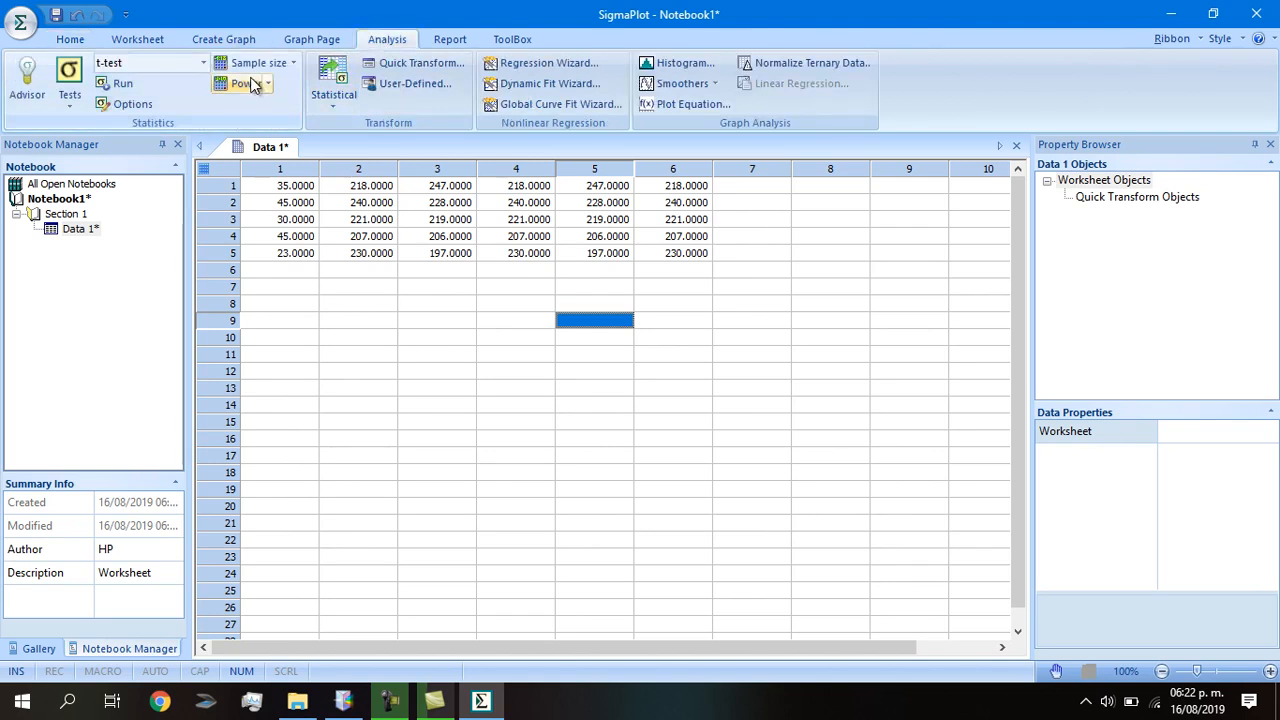
Launch a One Way ANOVA from Tests > Compare Many Groups.
left_click(79, 107)
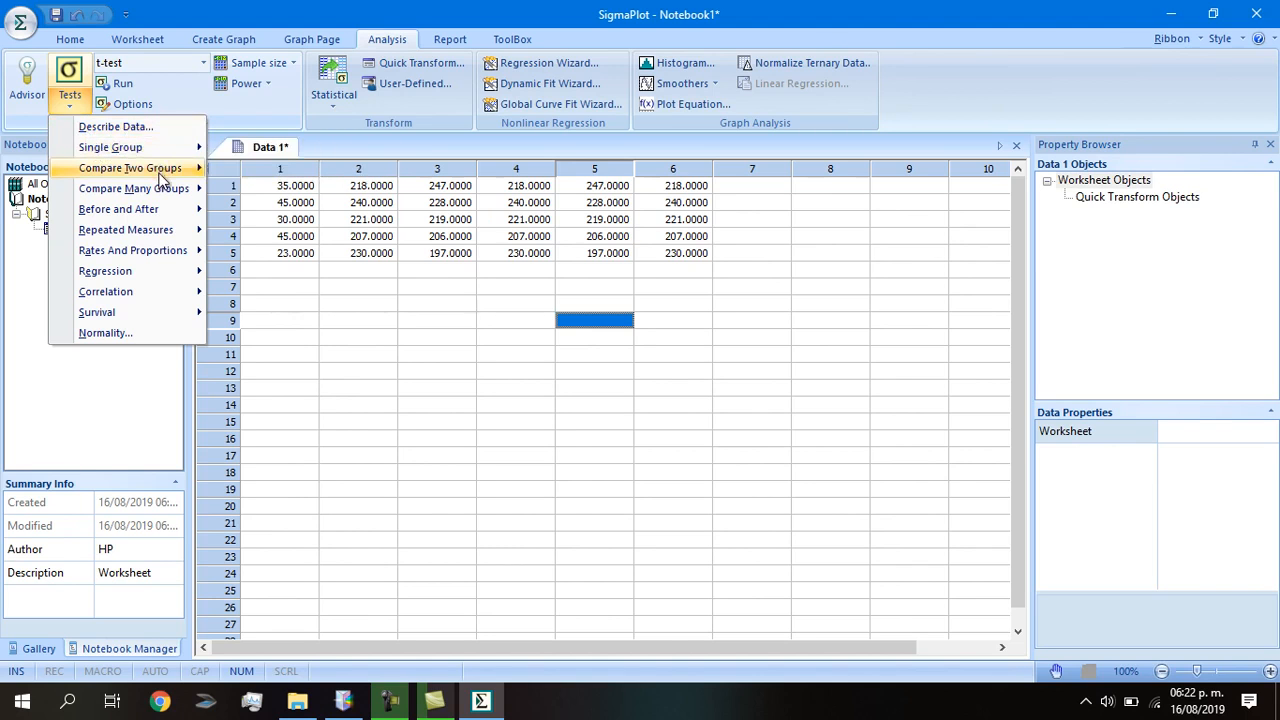
mouse_move(159, 174)
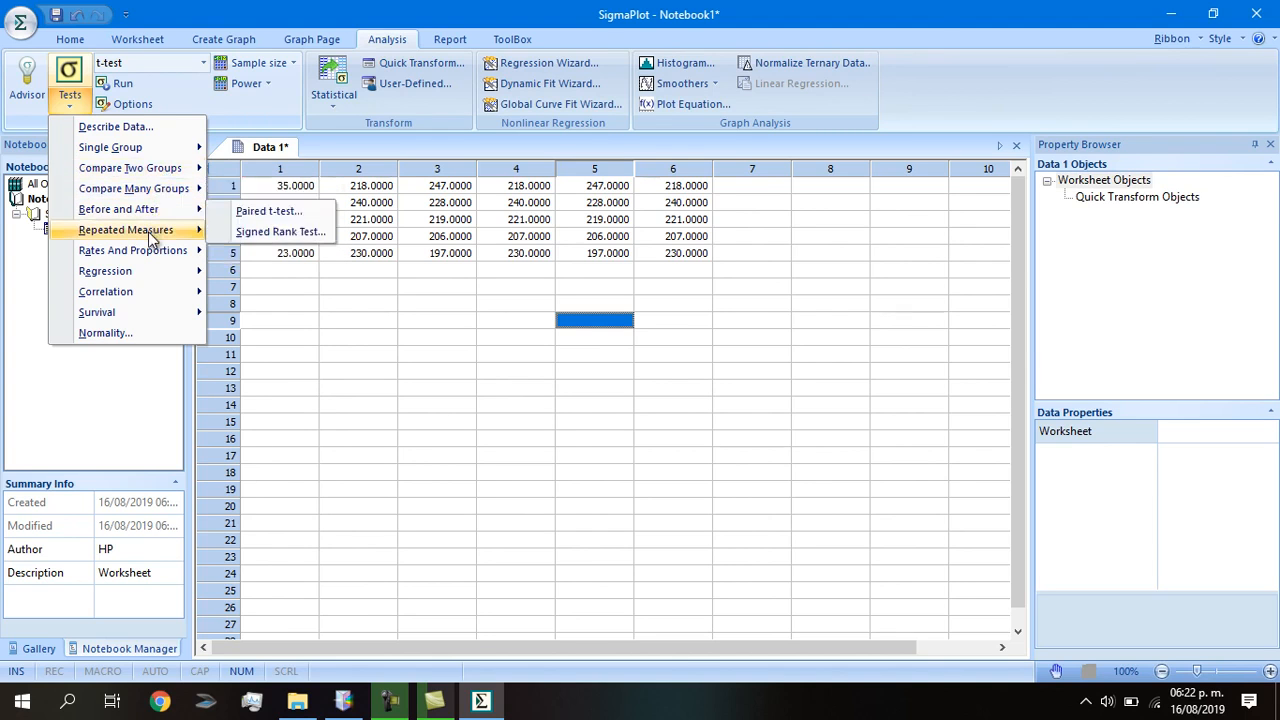
mouse_move(148, 236)
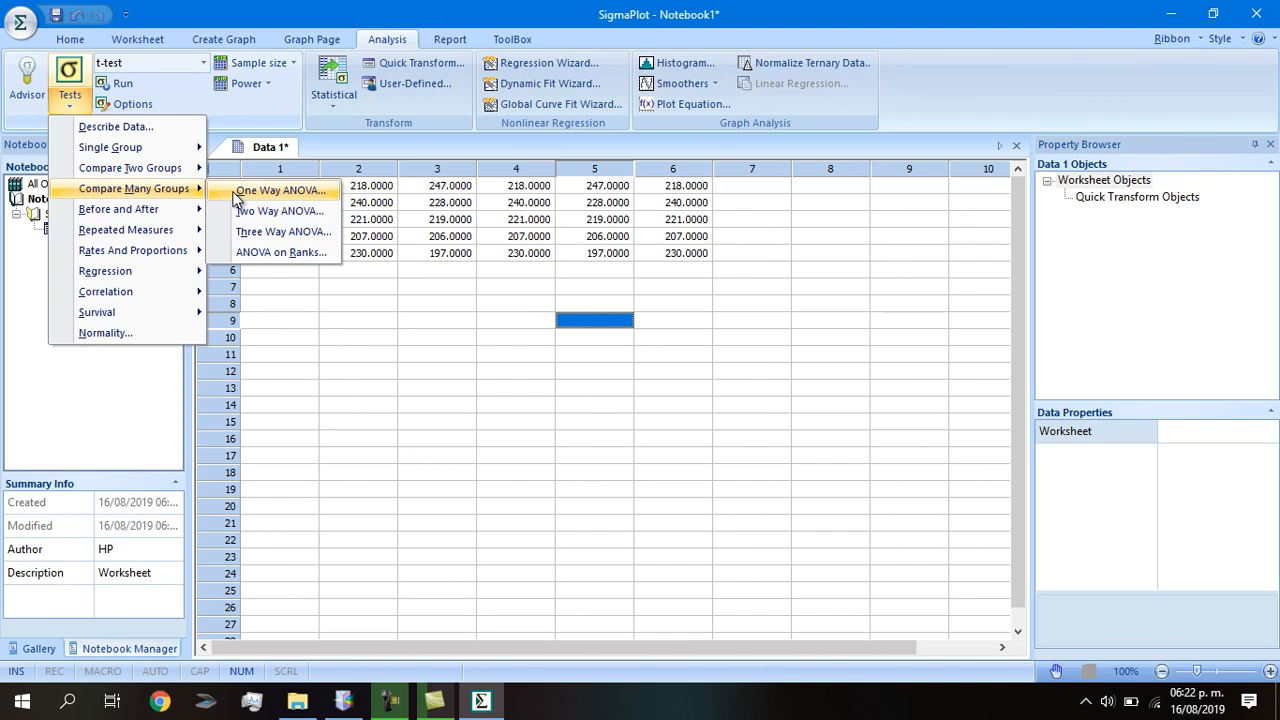
left_click(236, 192)
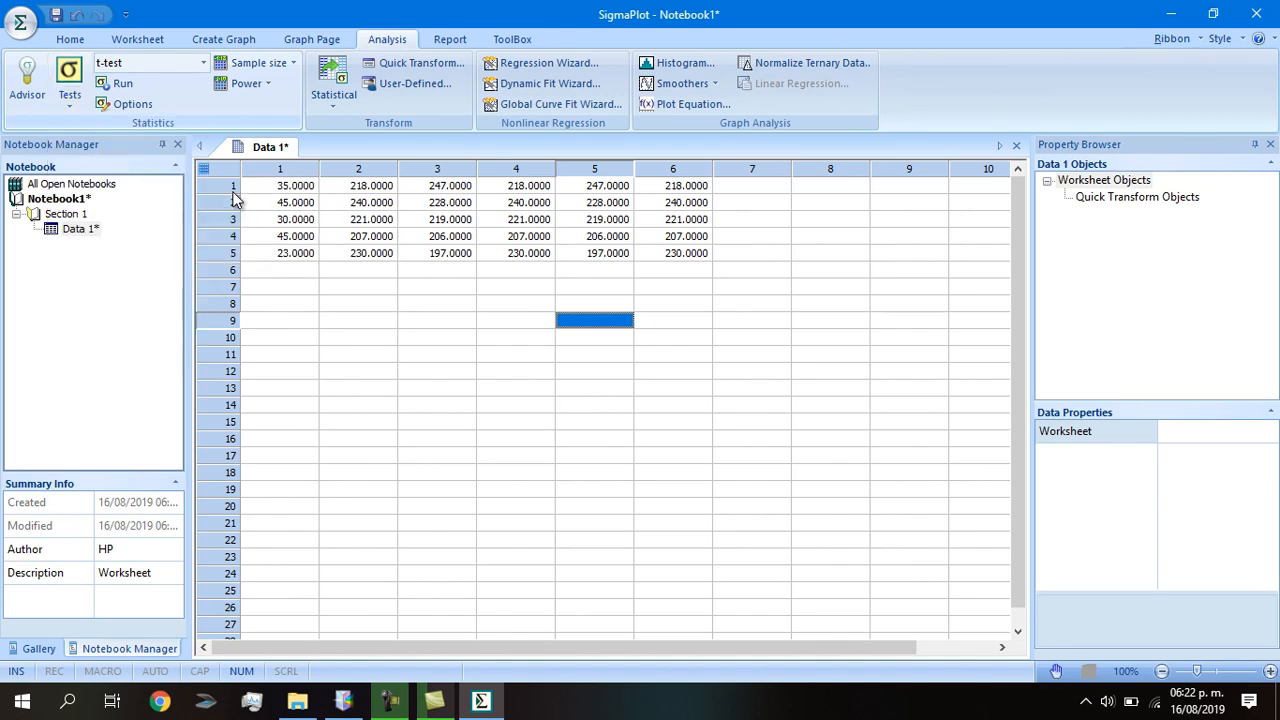
left_click_drag(631, 492, 560, 348)
Run the ANOVA with Raw data format on worksheet columns 1 to 6.
left_click(733, 389)
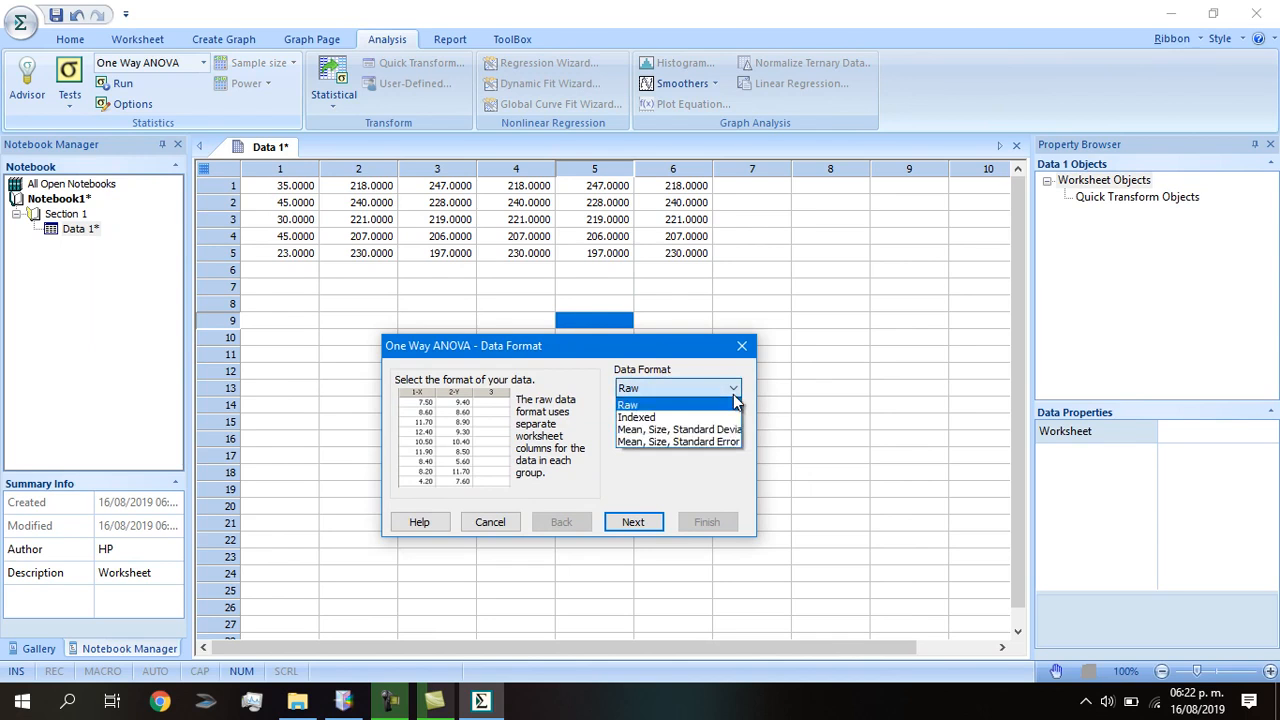
left_click(683, 416)
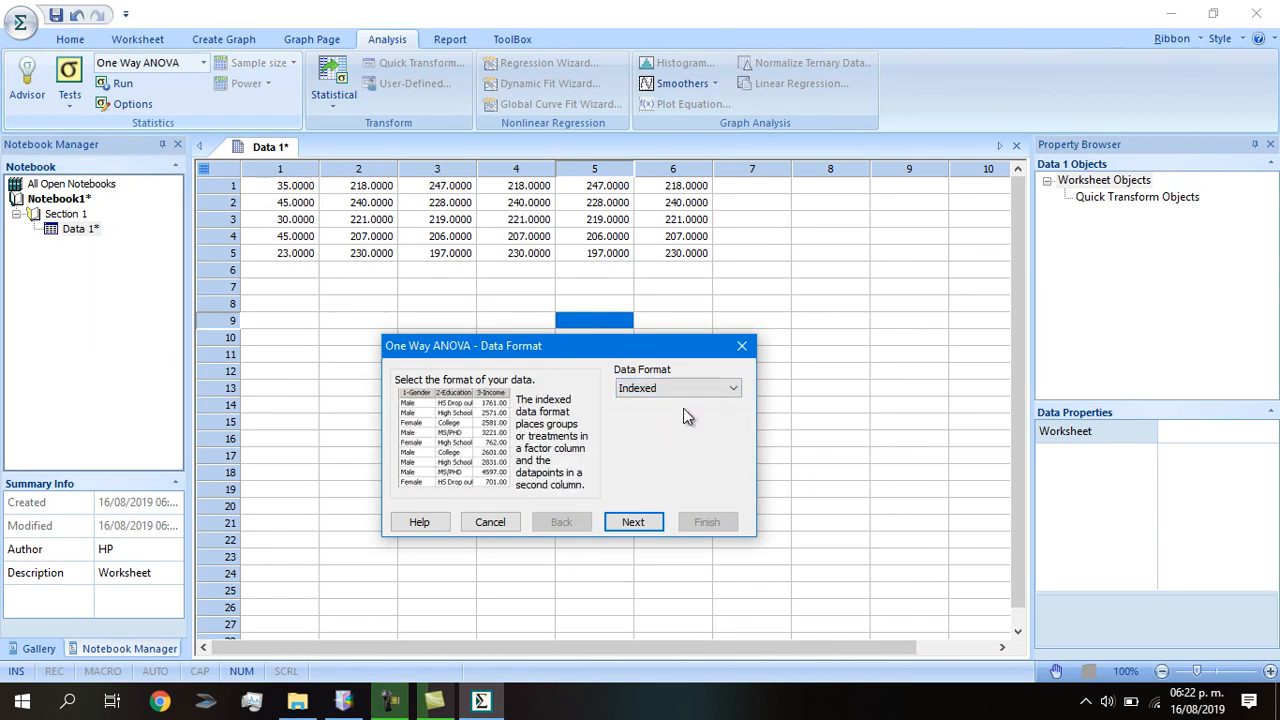
left_click(715, 388)
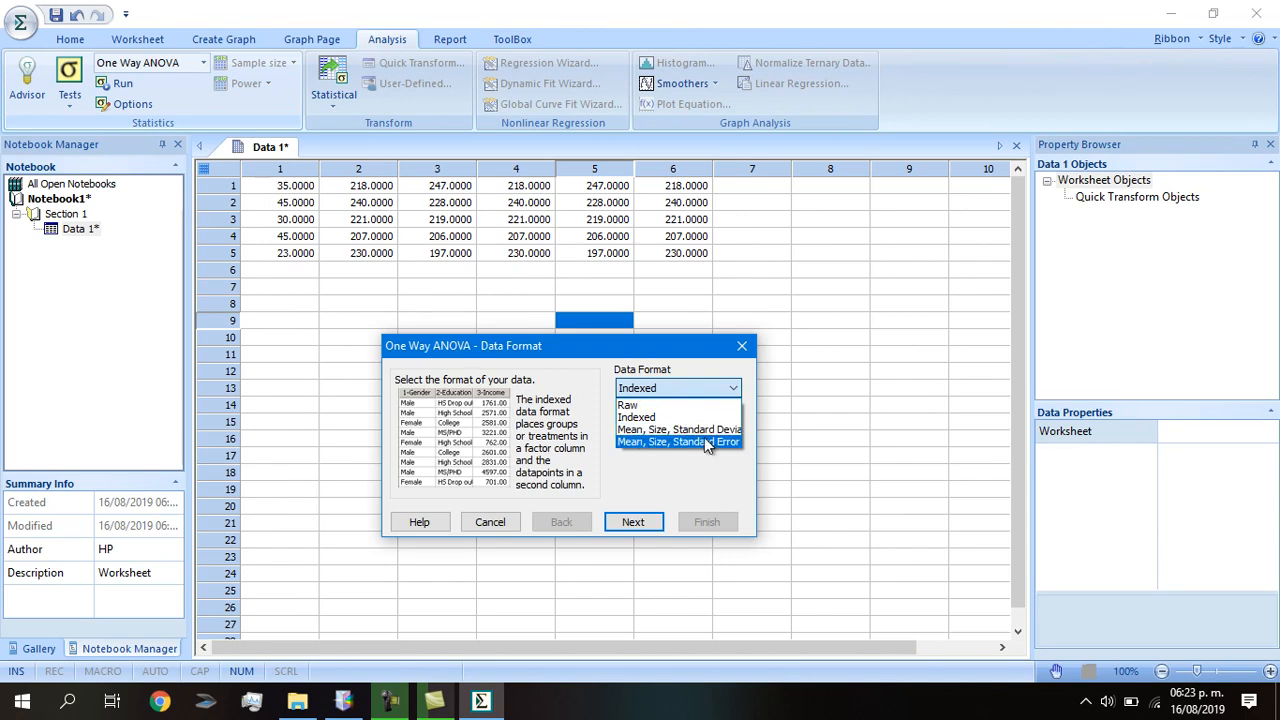
left_click(661, 405)
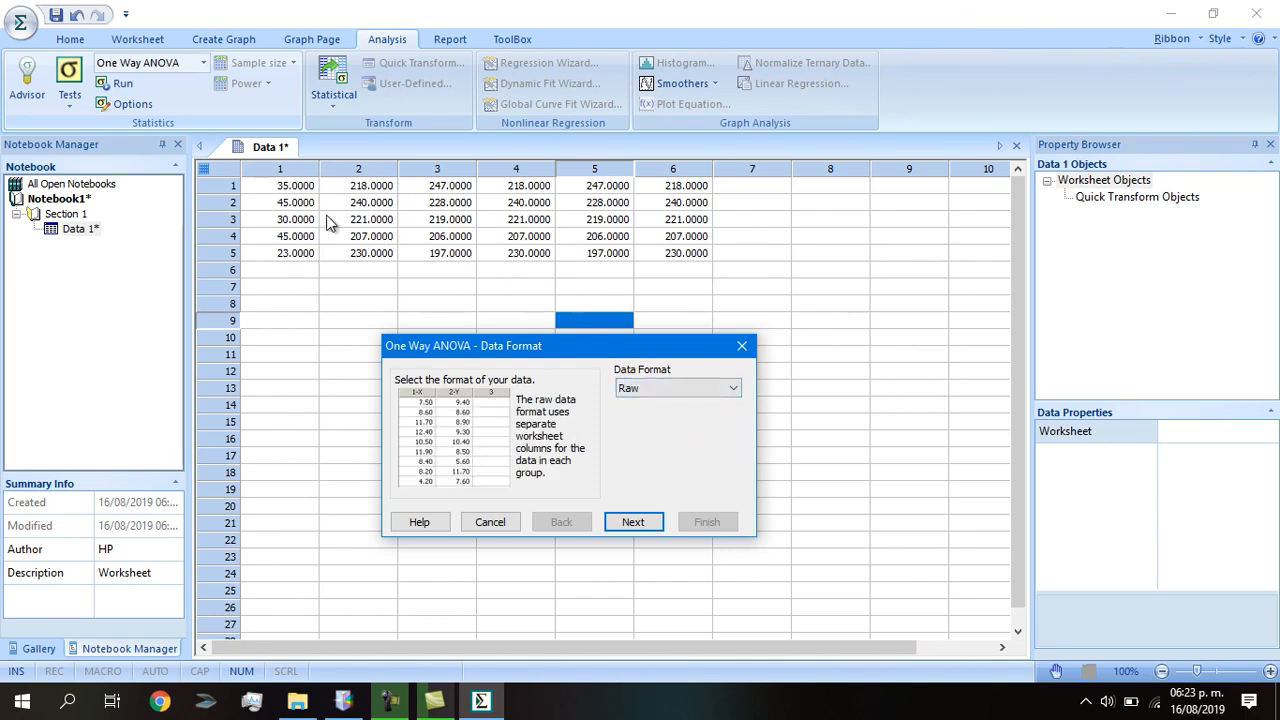
left_click(630, 523)
left_click_drag(296, 160, 660, 160)
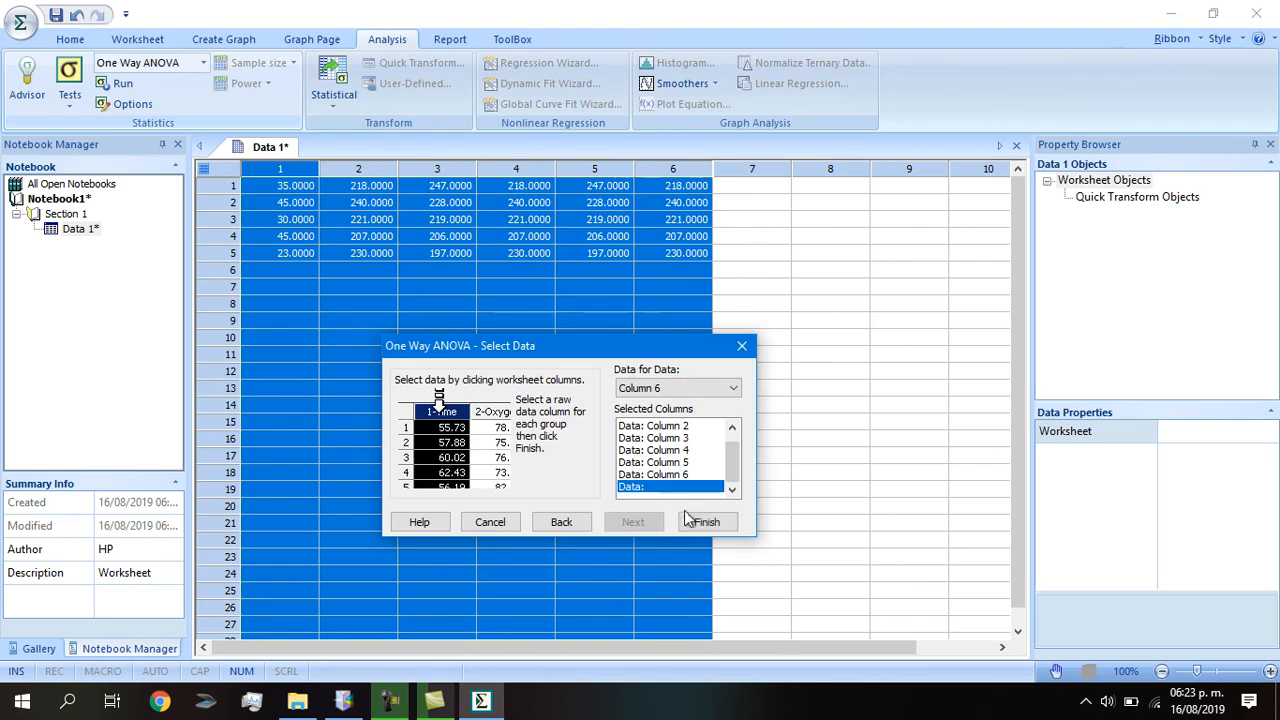
left_click(706, 523)
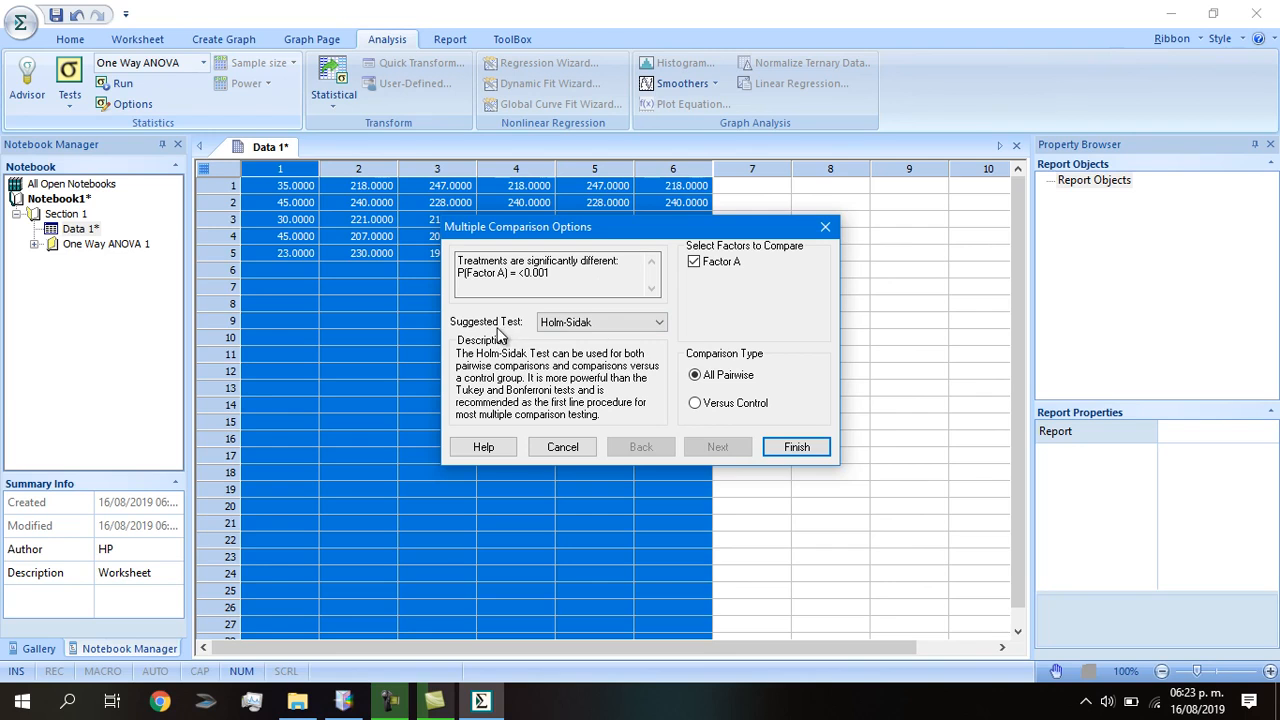
Switch the multiple comparison test from Holm-Sidak to Tukey and generate the report.
left_click(660, 326)
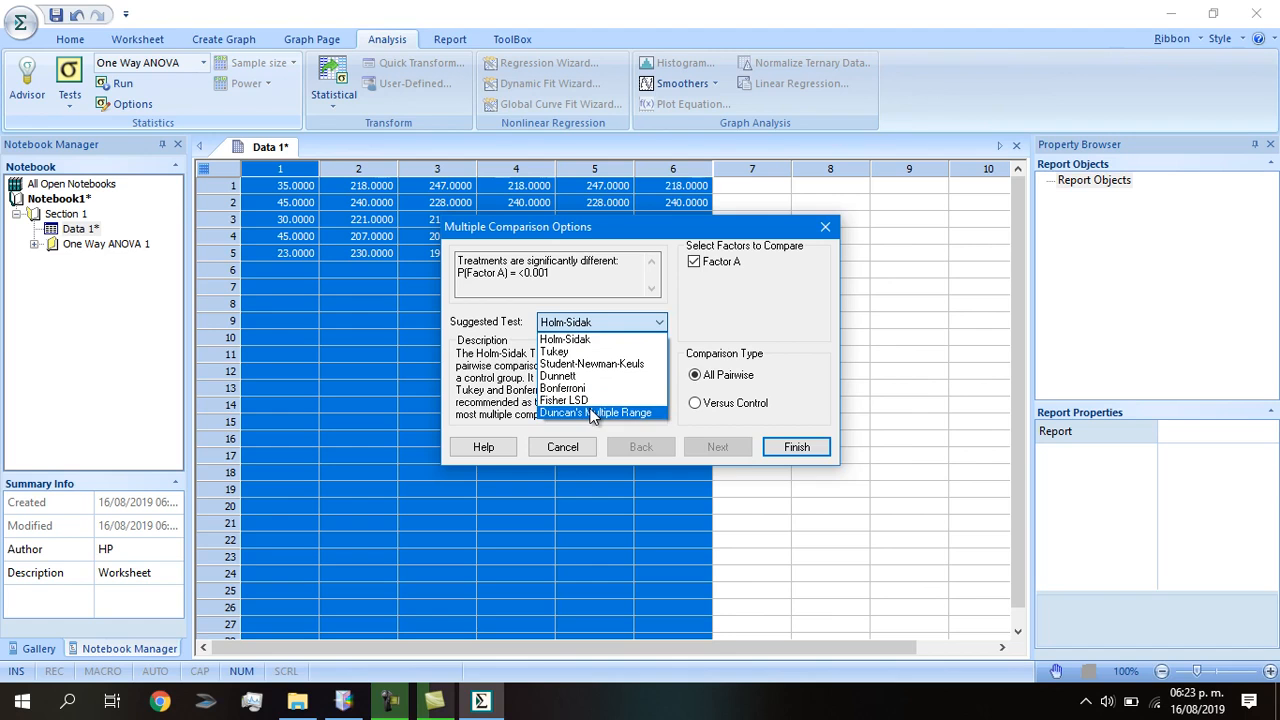
left_click(582, 352)
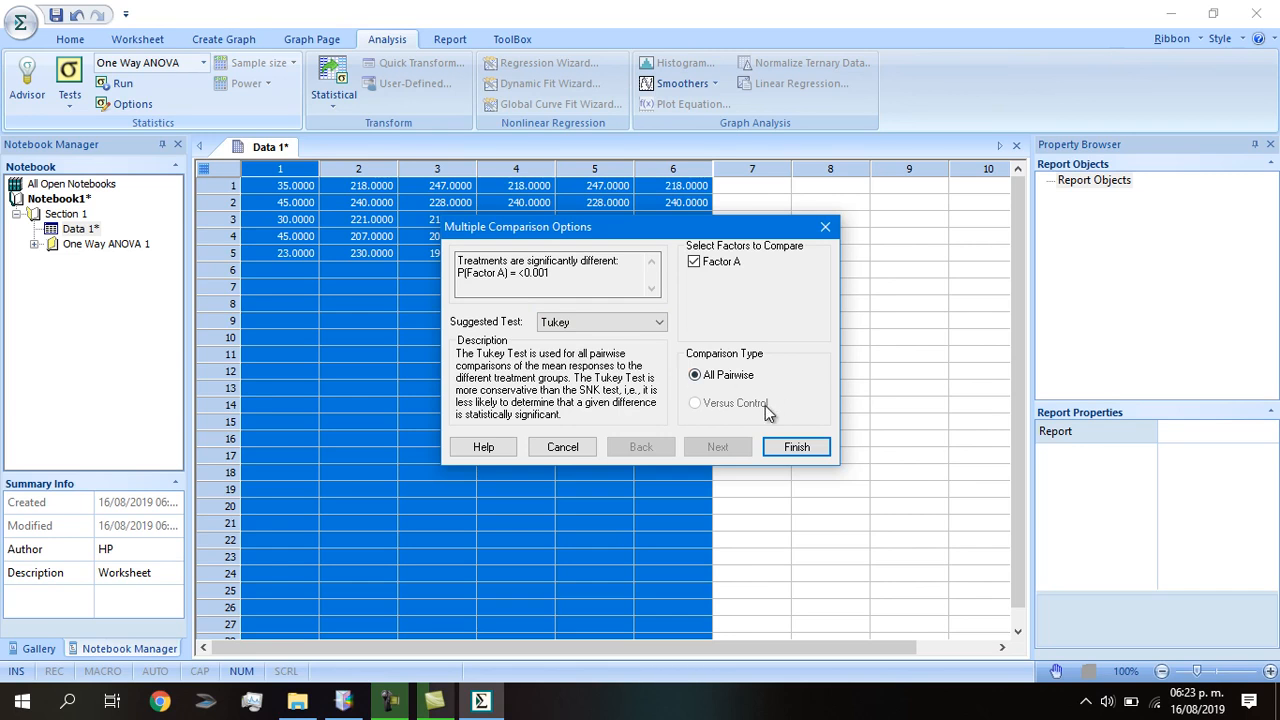
left_click(797, 448)
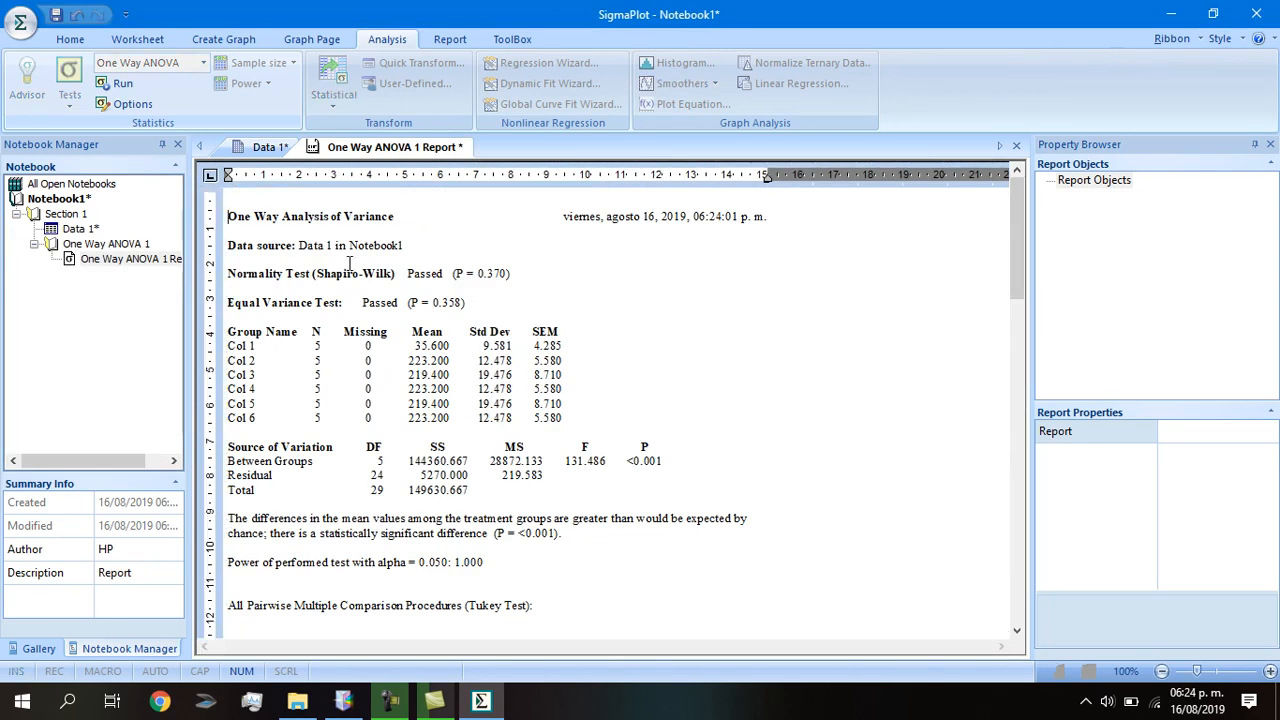
Review the report's significant difference (P < 0.001) and Tukey comparisons, then return to Data 1.
scroll(377, 280, "down", 1)
scroll(316, 258, "up", 1)
scroll(399, 302, "down", 5)
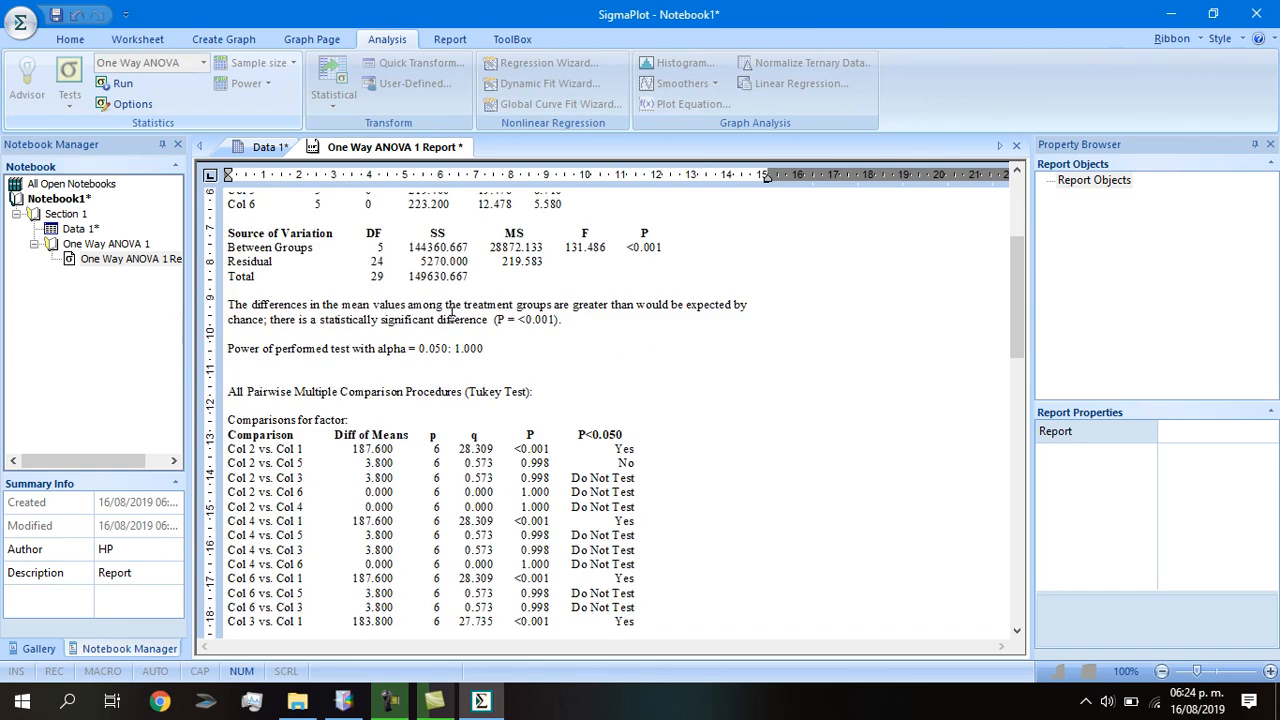
left_click_drag(270, 268, 490, 268)
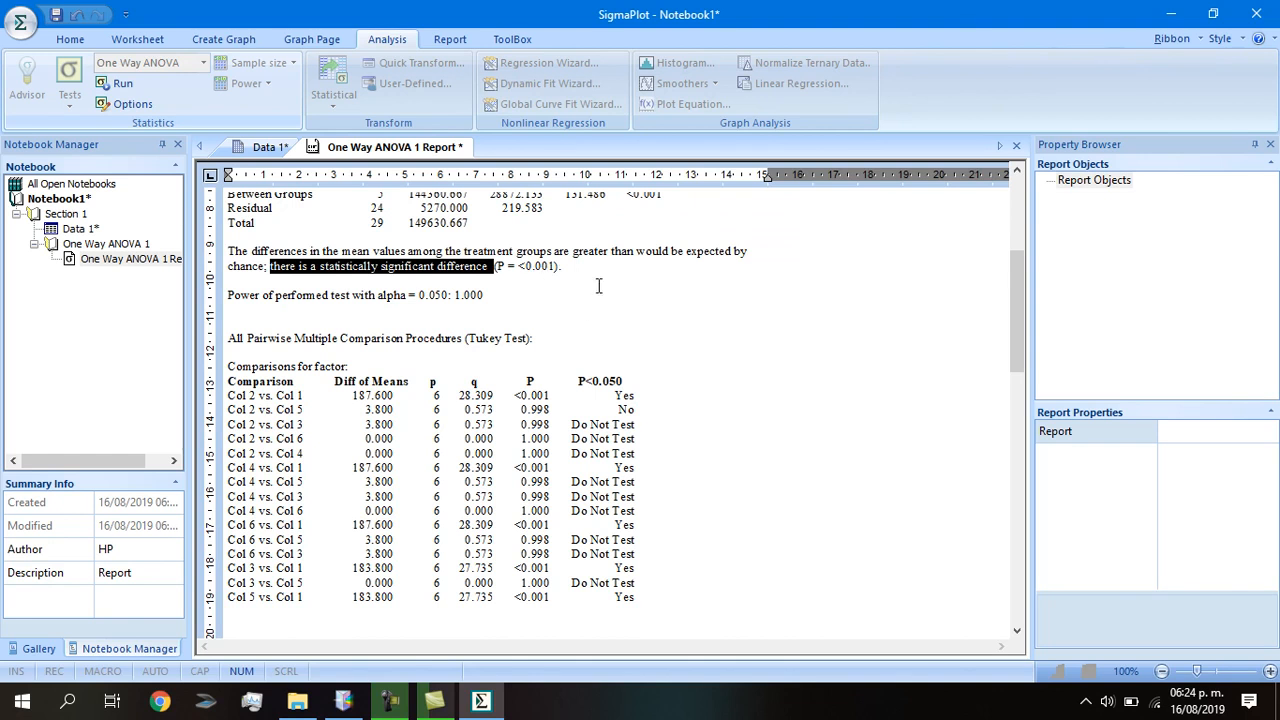
scroll(702, 349, "down", 1)
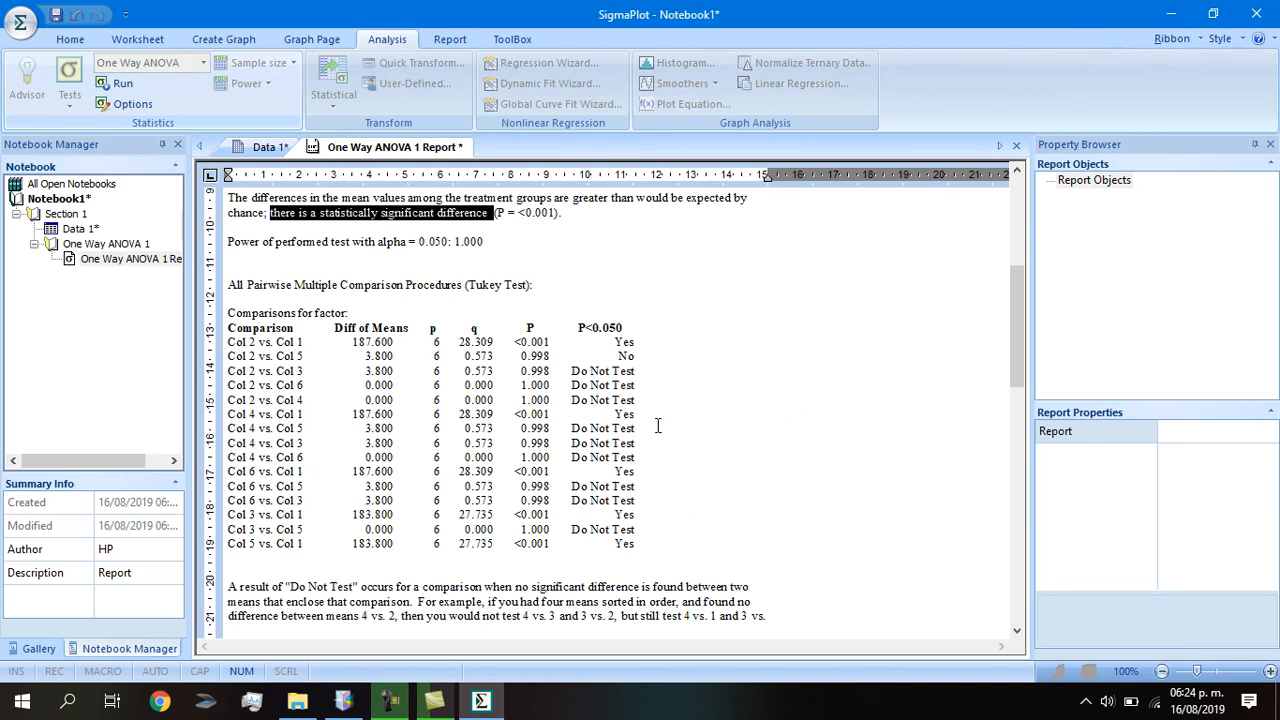
scroll(653, 427, "down", 2)
scroll(663, 426, "up", 4)
scroll(663, 426, "up", 4)
double_click(80, 228)
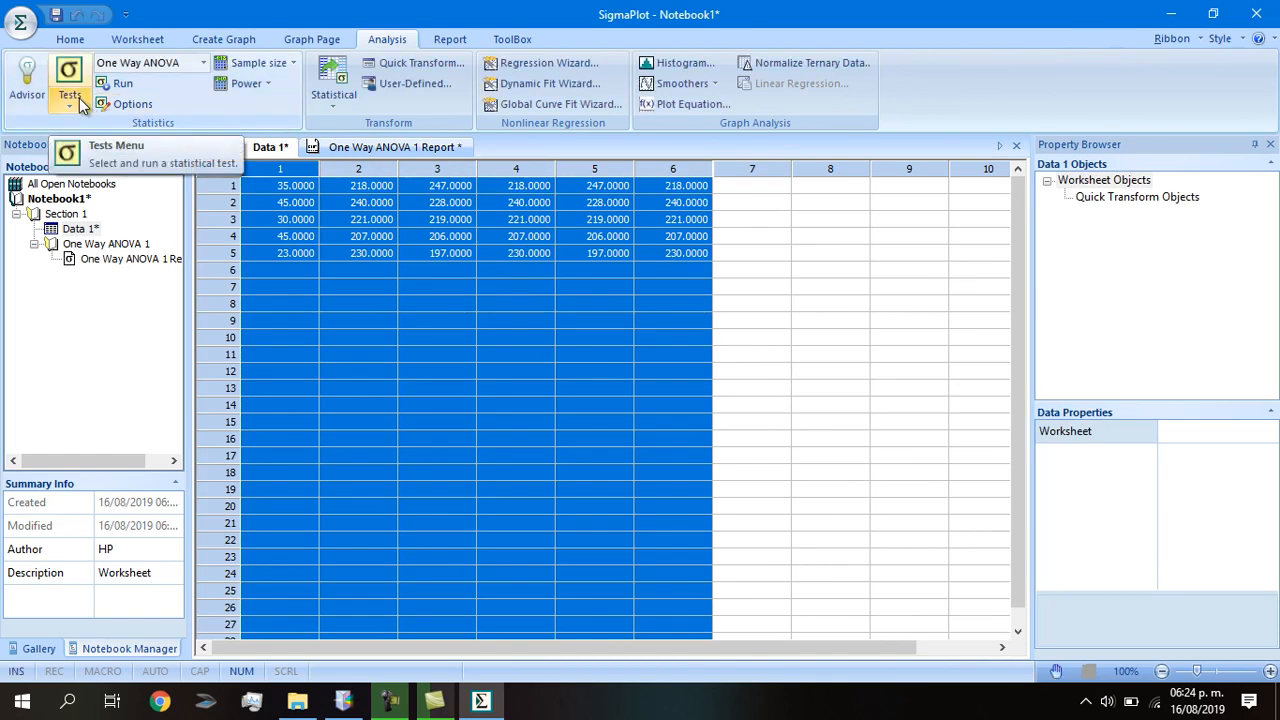
left_click(204, 66)
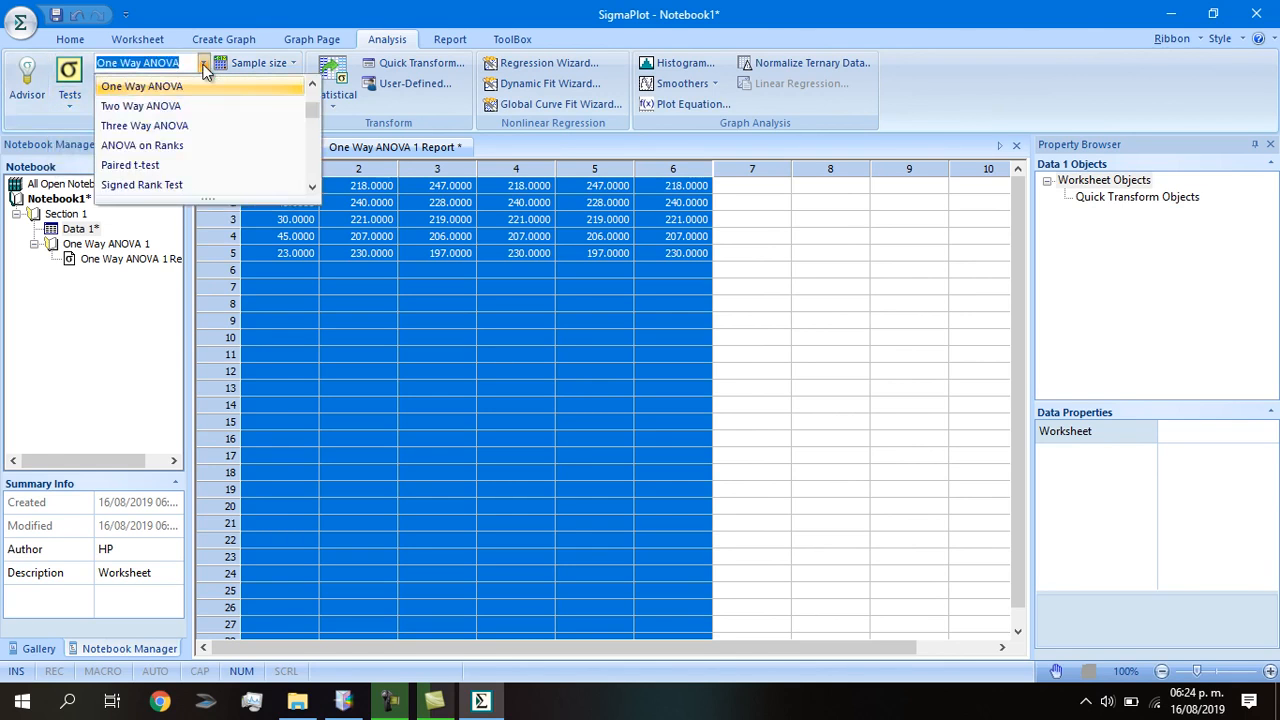
left_click(205, 66)
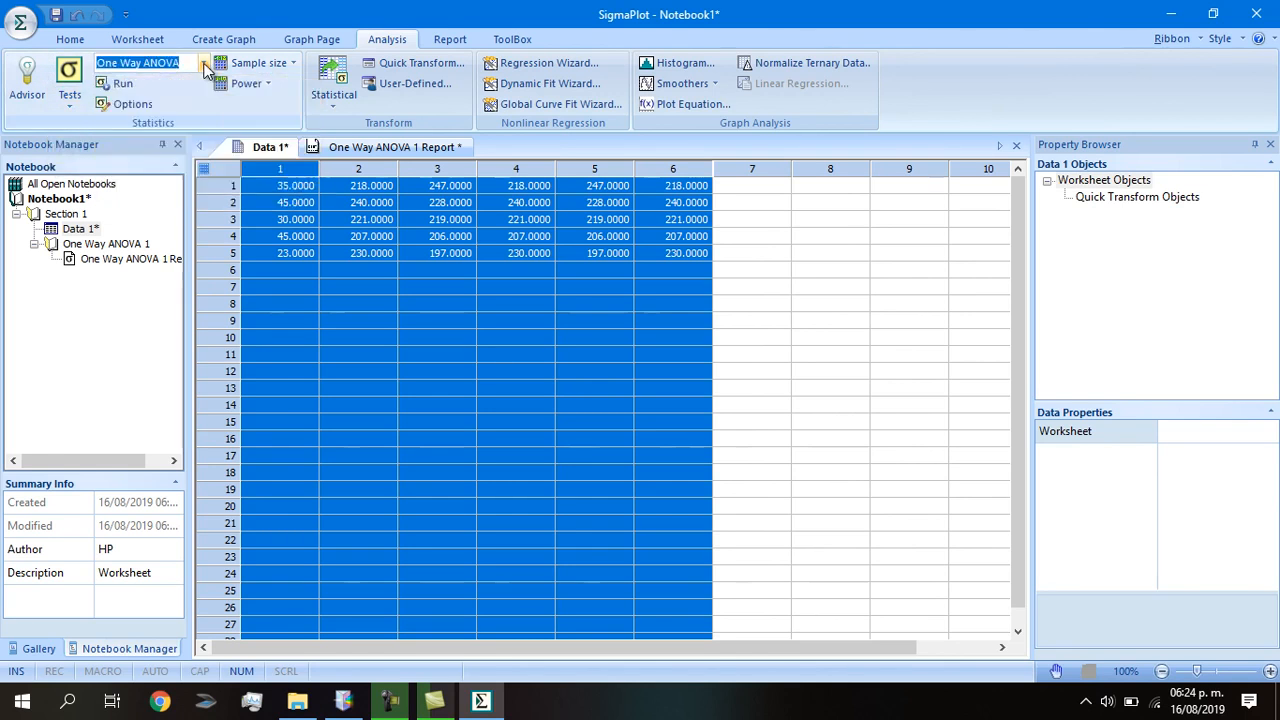
left_click(204, 66)
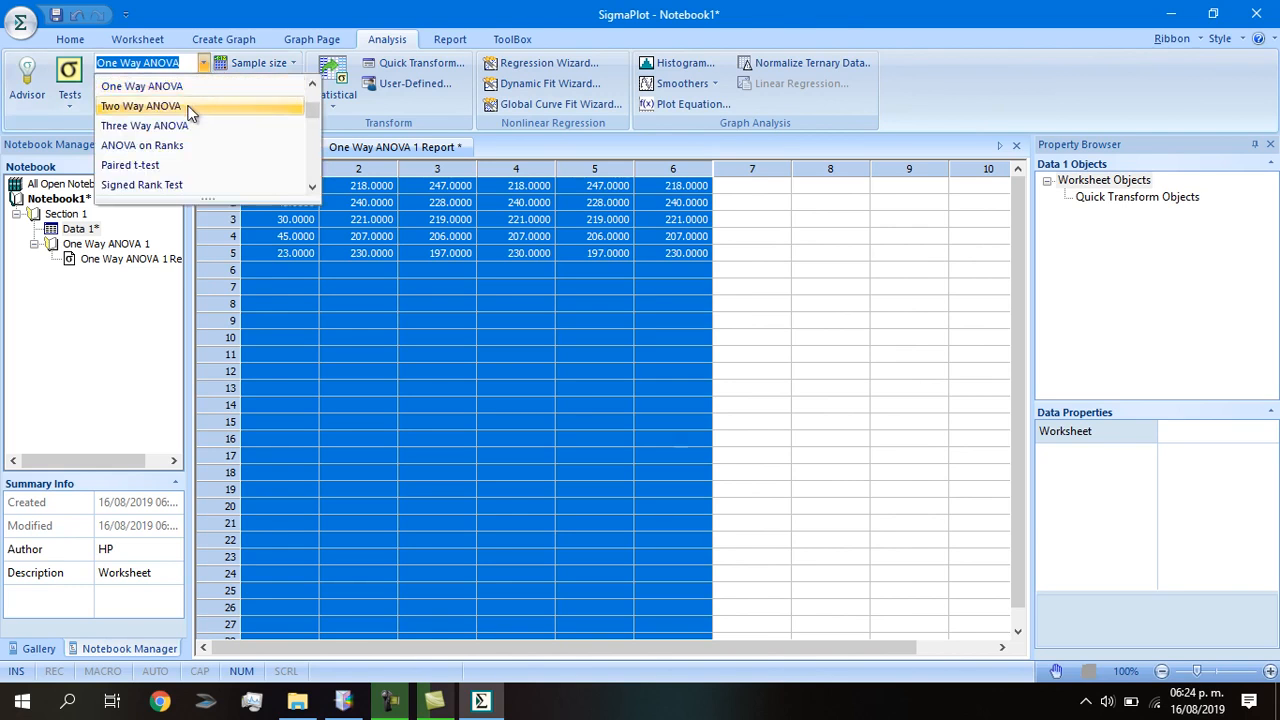
left_click(184, 86)
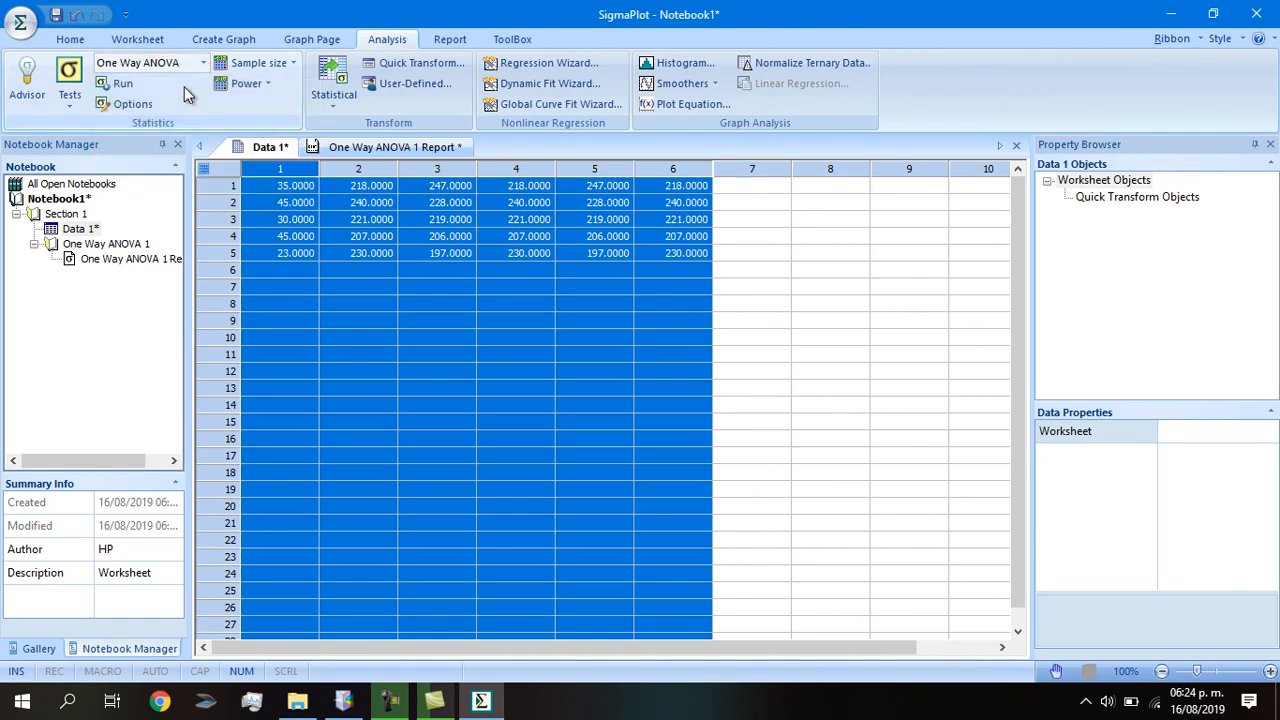
left_click(133, 84)
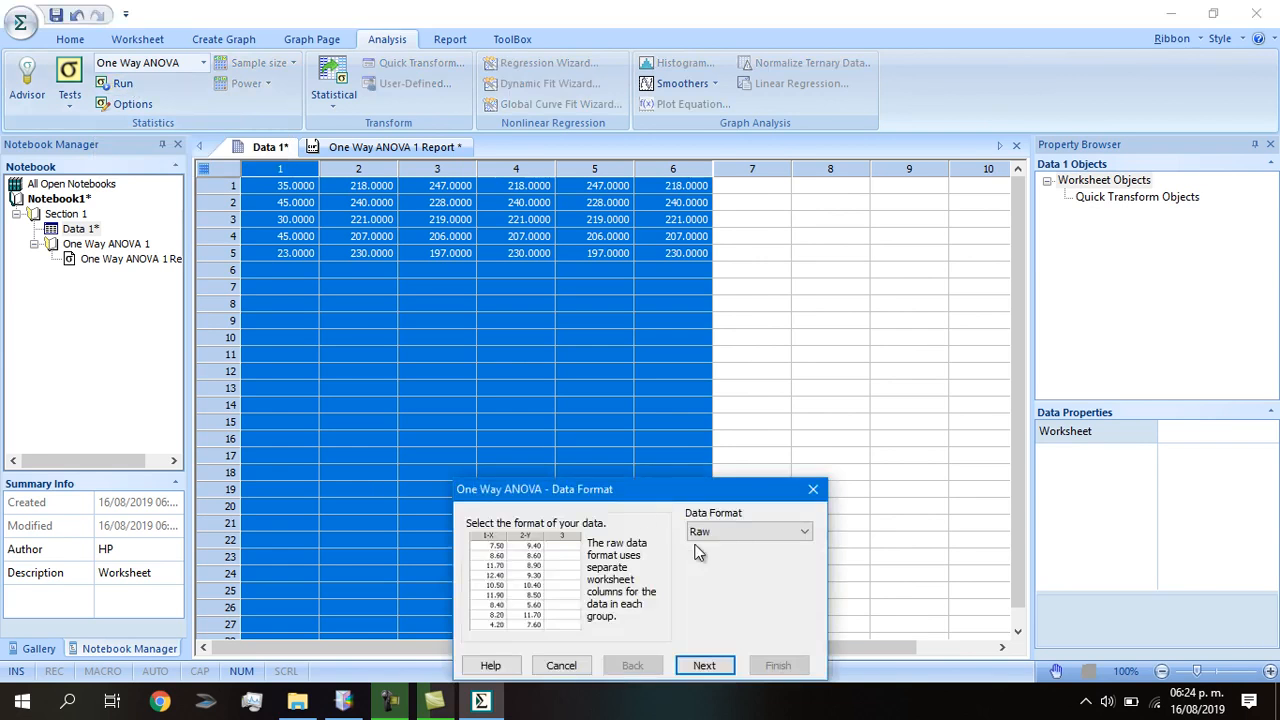
left_click_drag(632, 496, 557, 309)
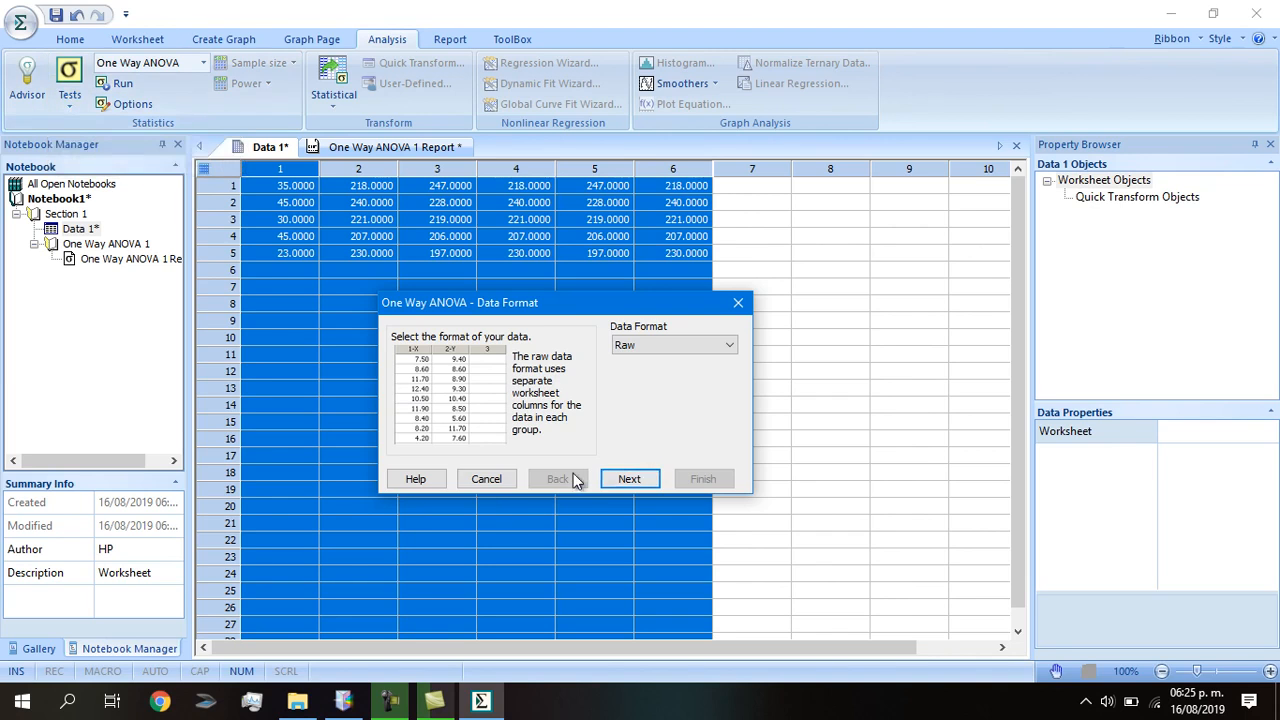
left_click(485, 480)
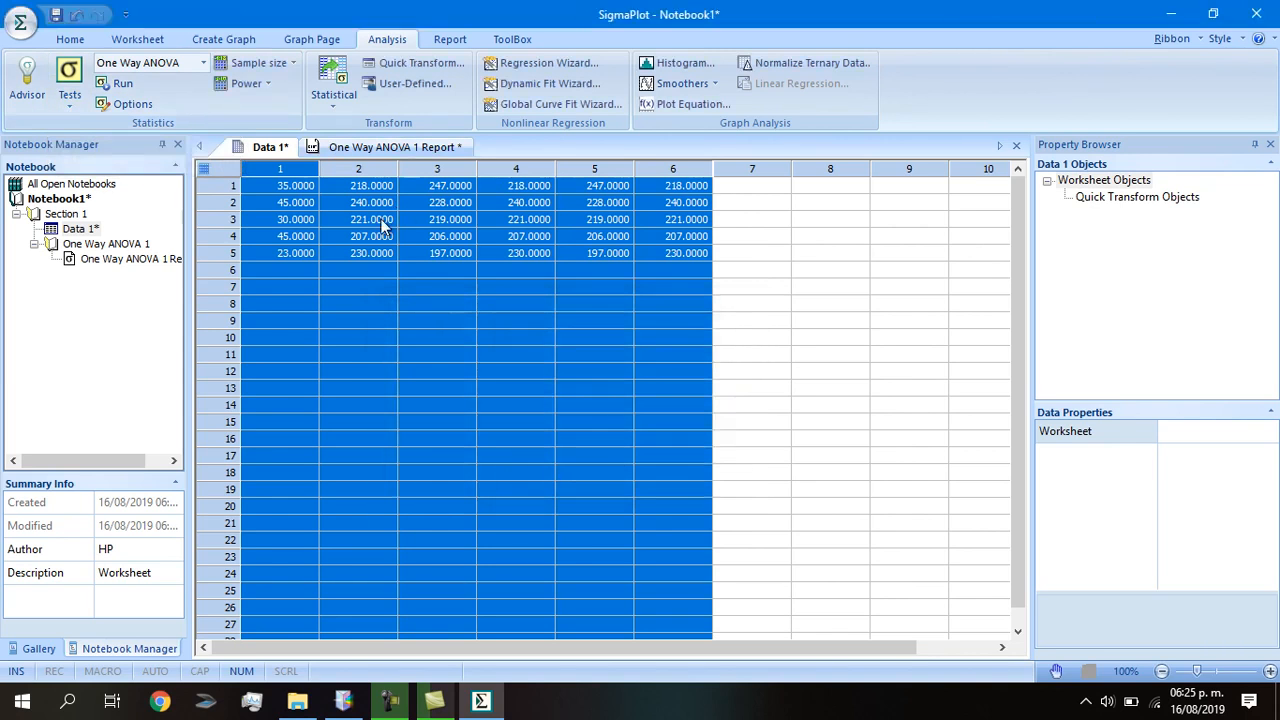
Pick the vertical bar chart with error bars from the Create Graph Bar gallery.
left_click(237, 47)
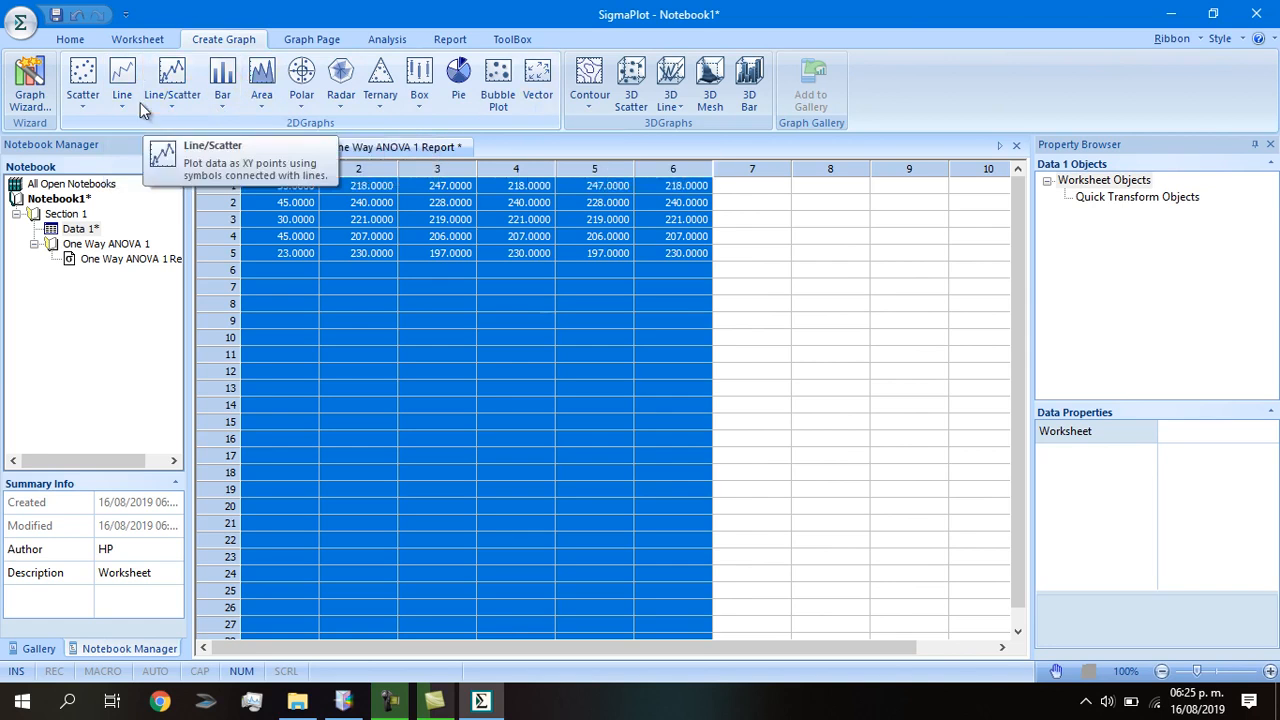
left_click(220, 108)
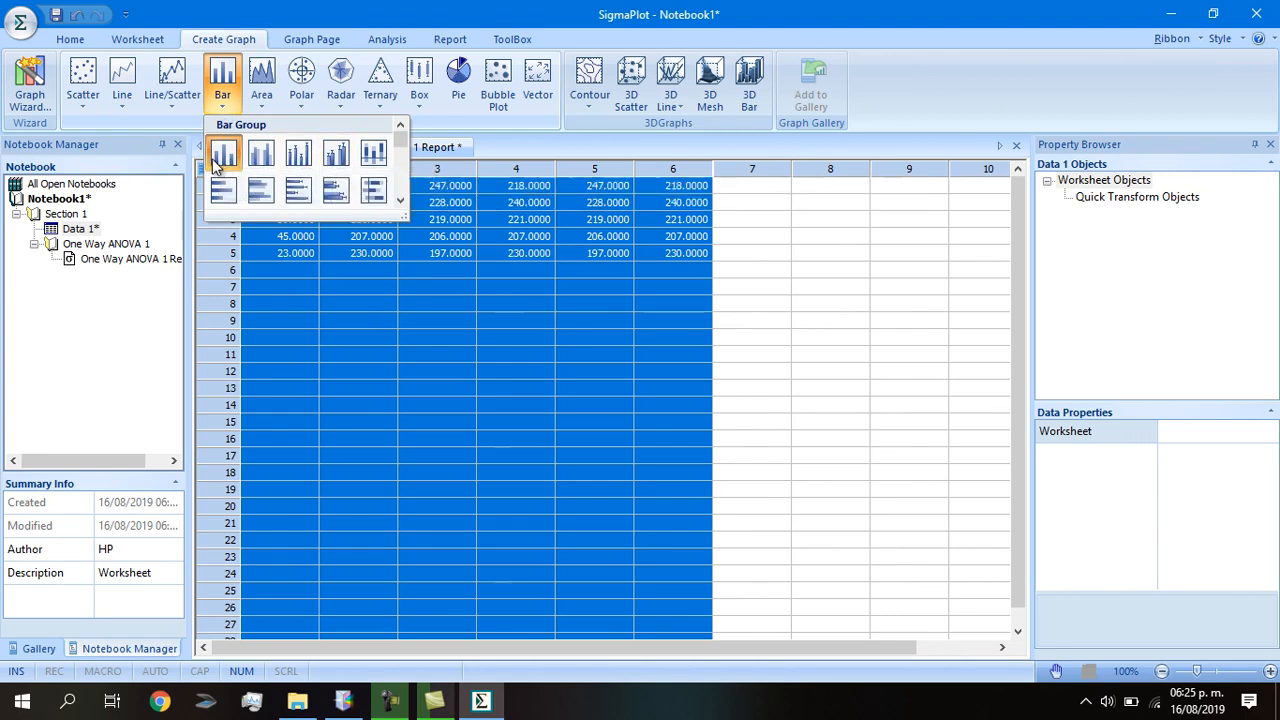
left_click(336, 155)
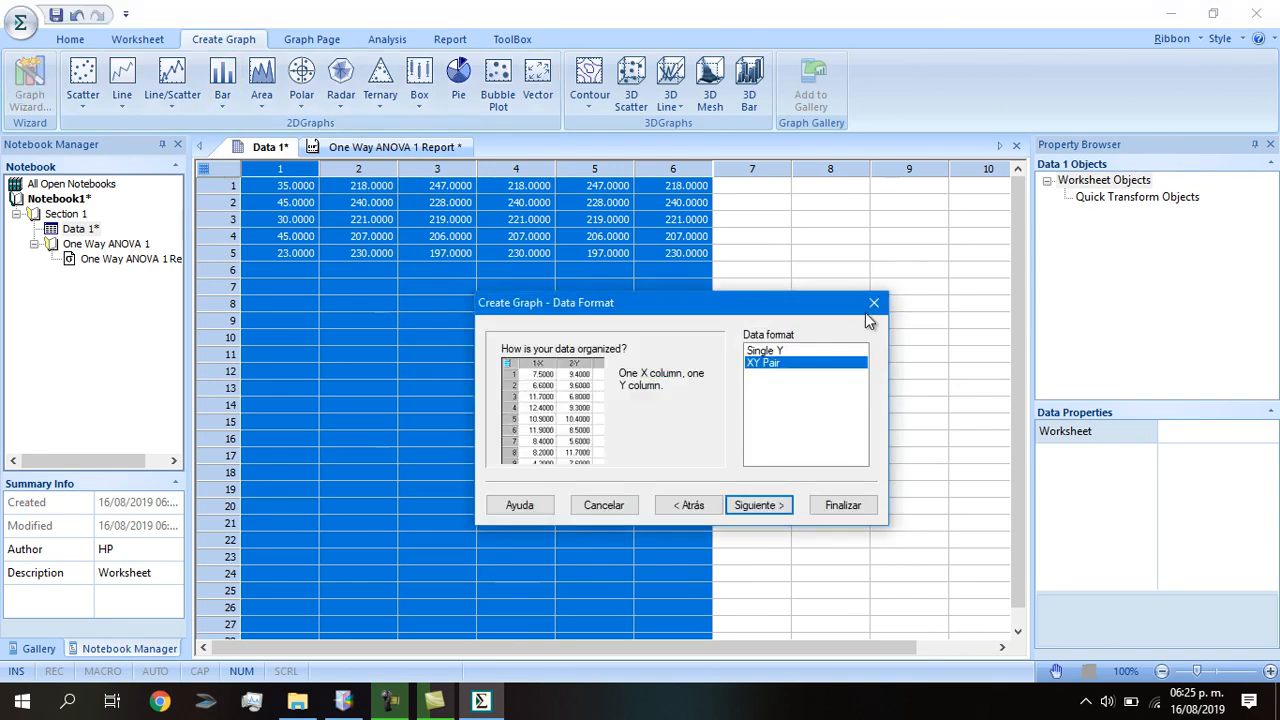
left_click(873, 302)
left_click(229, 107)
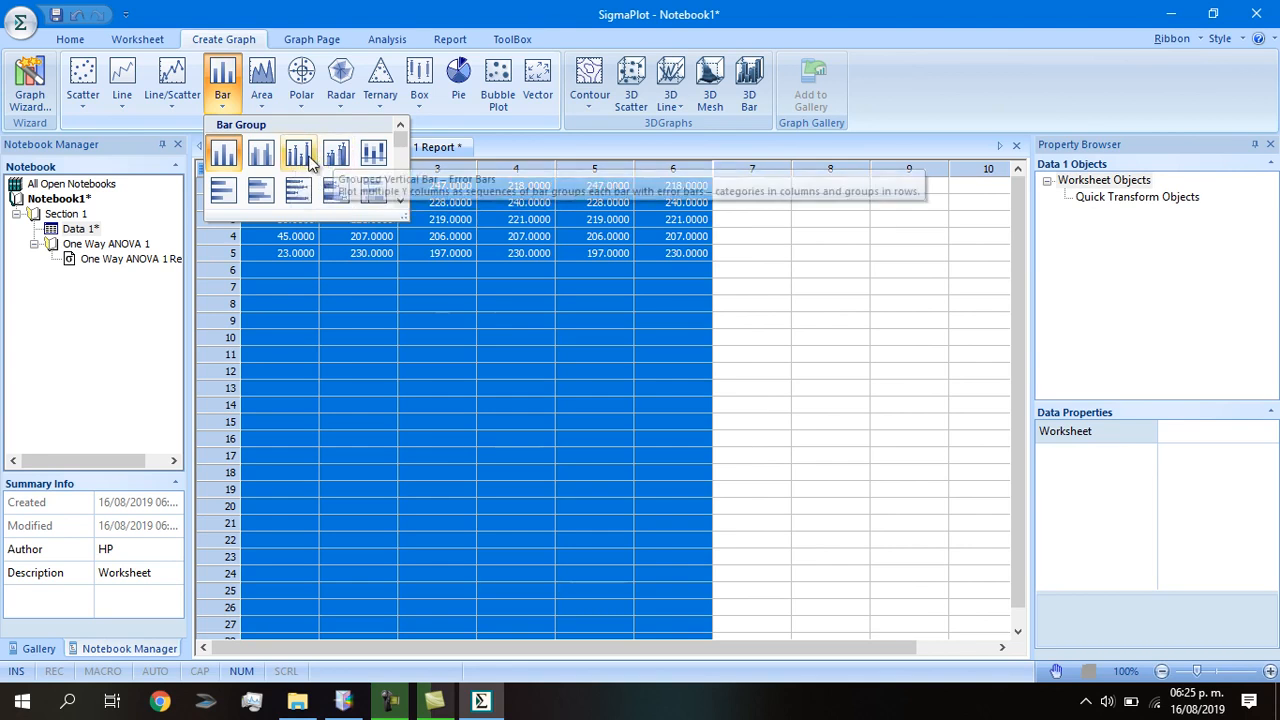
left_click(299, 158)
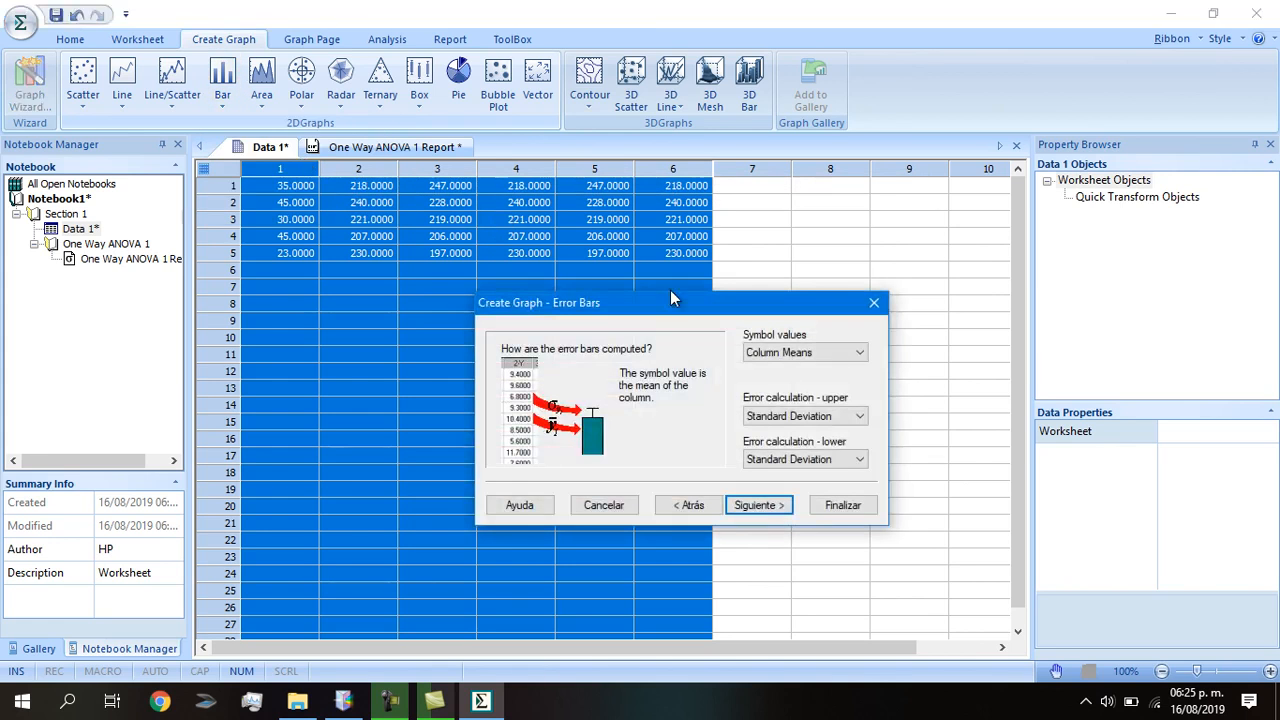
Set bar values to column means with Standard Error for upper and lower error bars.
left_click(827, 357)
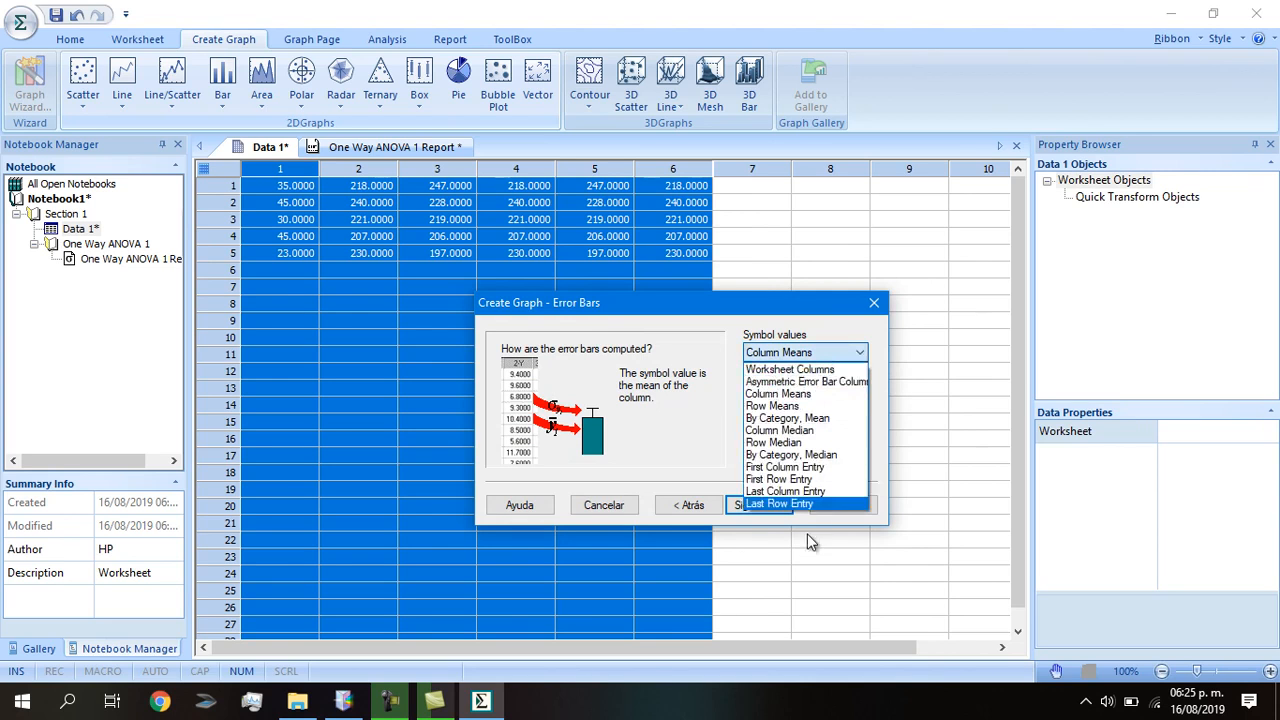
left_click(792, 395)
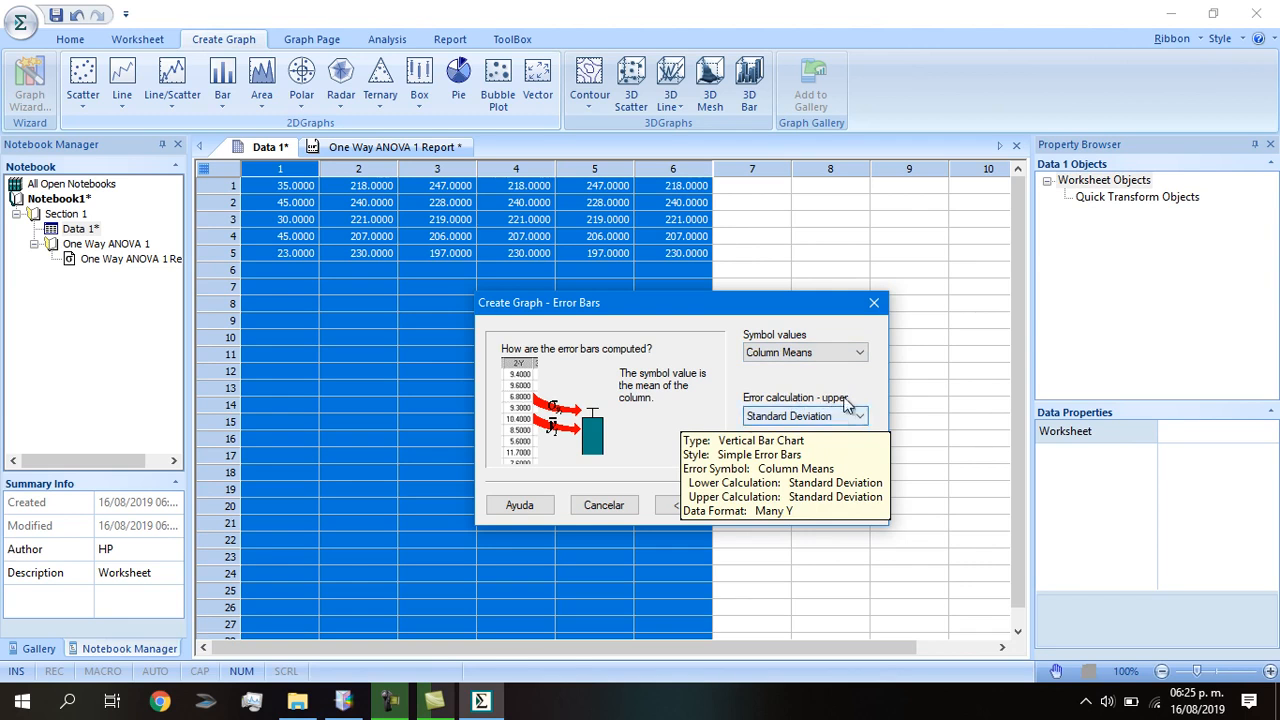
left_click(842, 414)
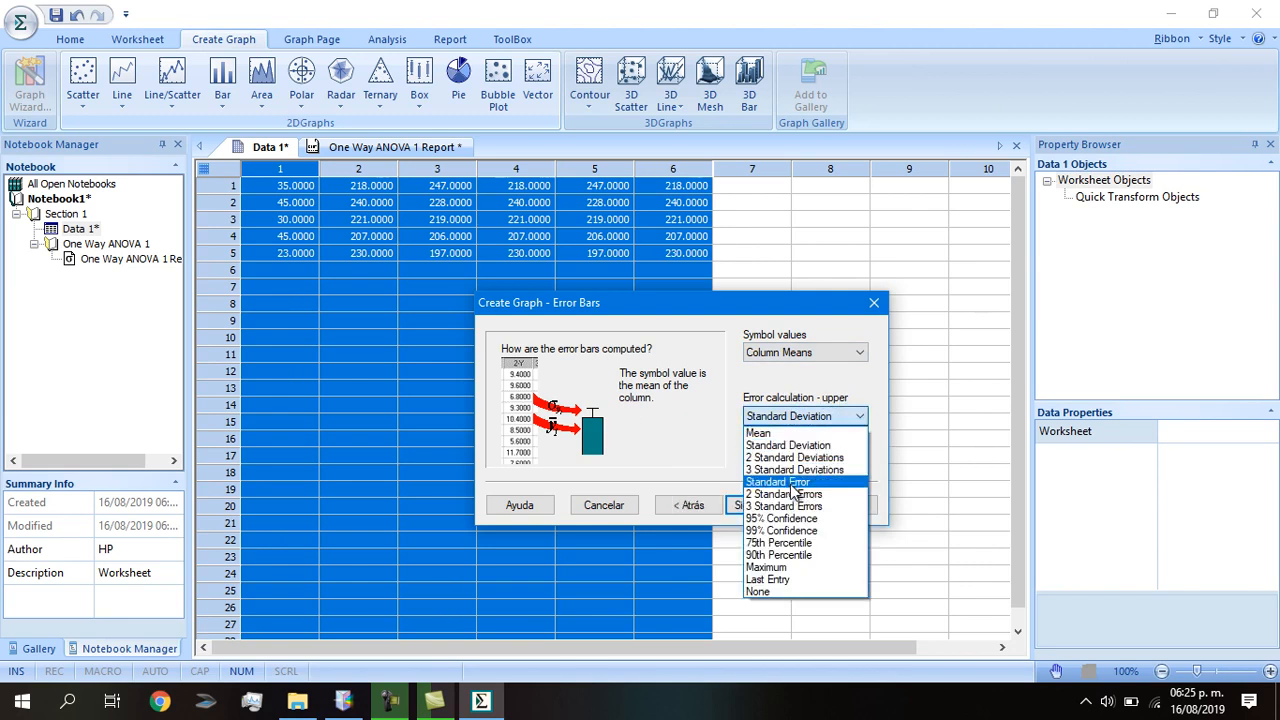
left_click(790, 483)
left_click(845, 459)
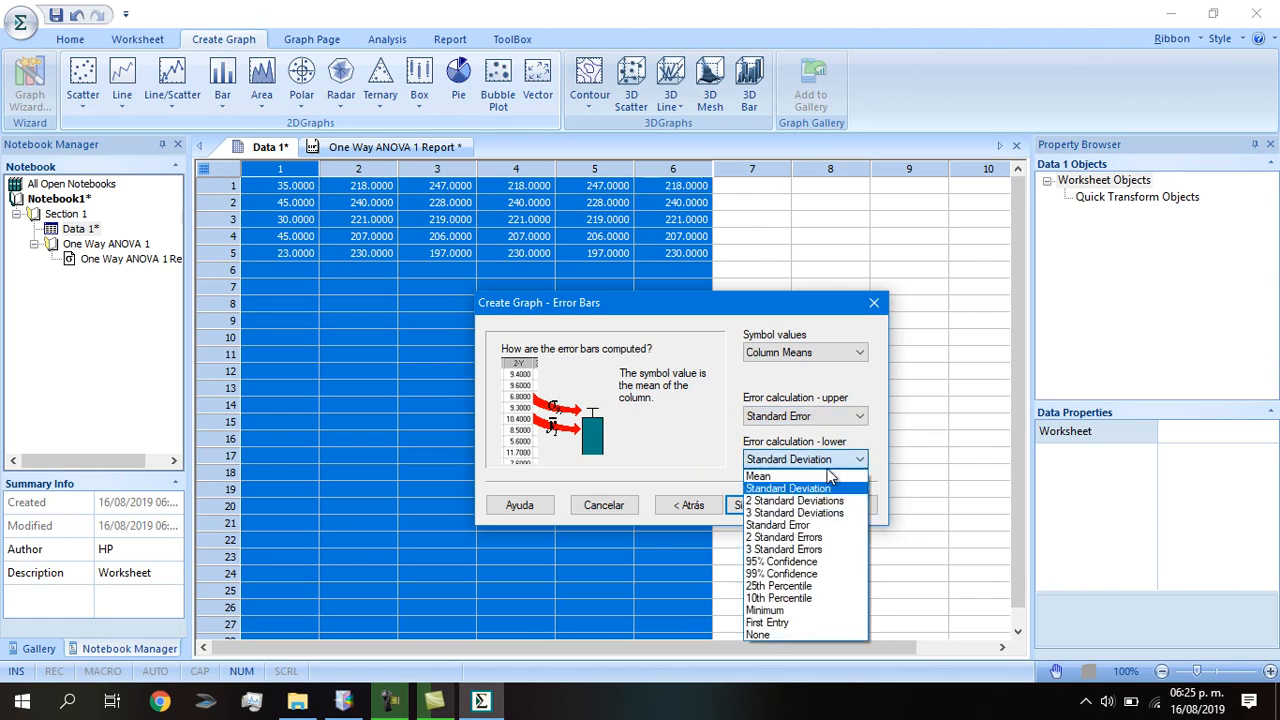
left_click(793, 527)
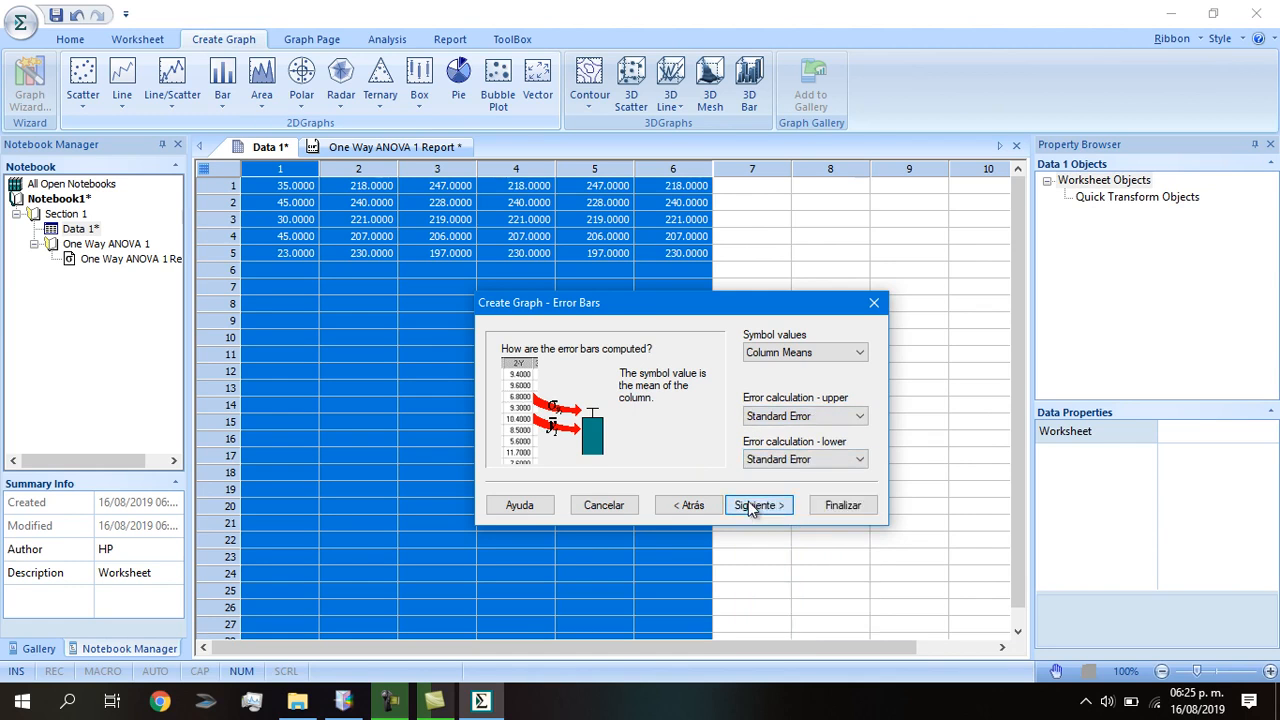
Keep the Many Y data format and finish creating the graph.
left_click(752, 506)
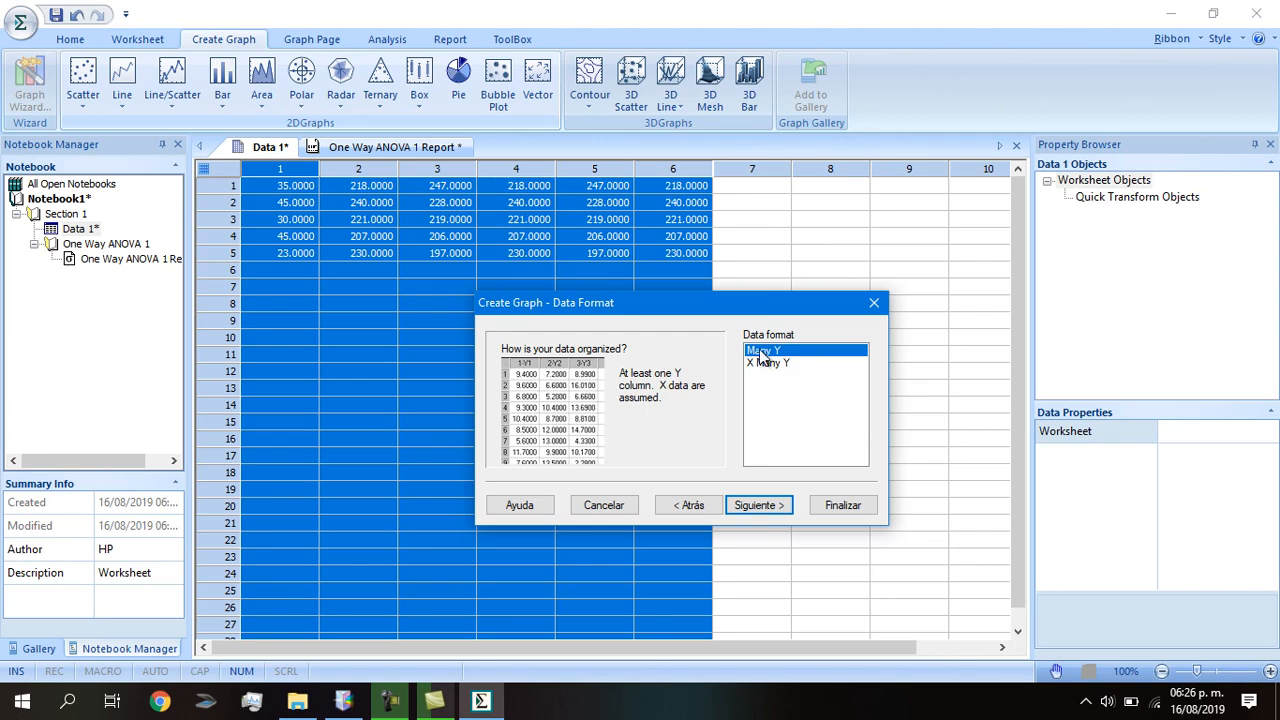
left_click(755, 503)
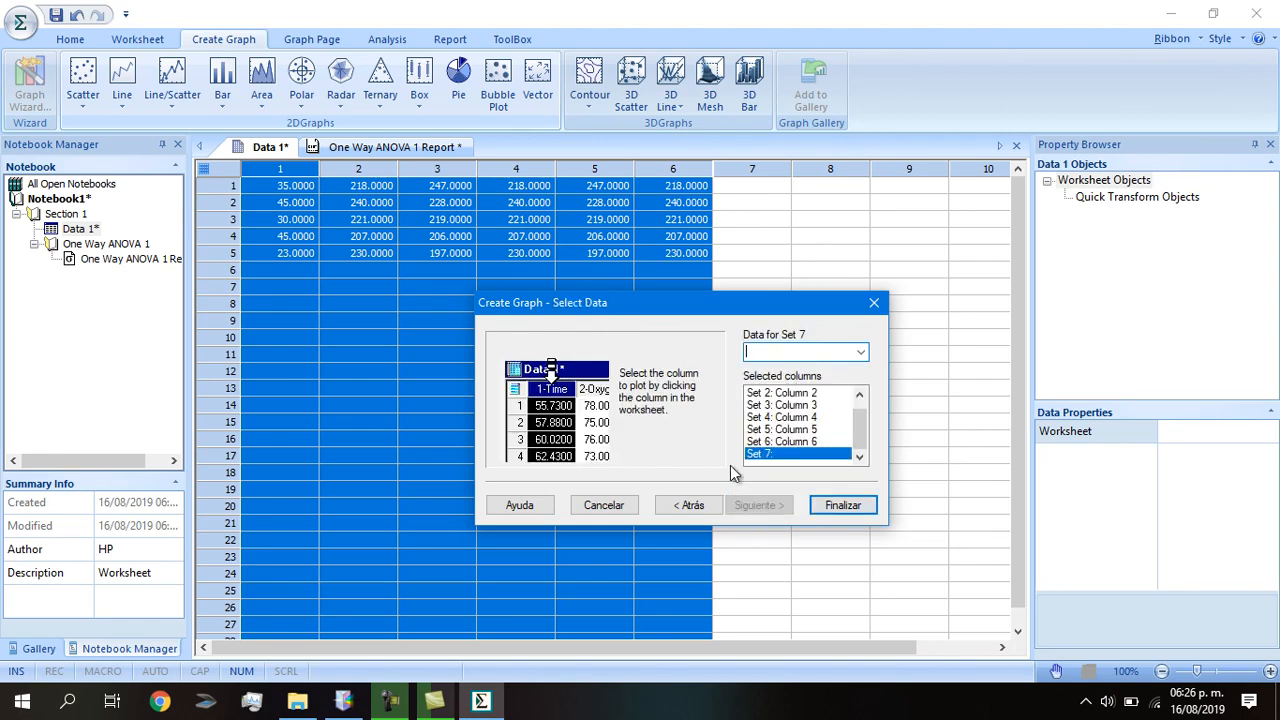
scroll(862, 440, "up", 1)
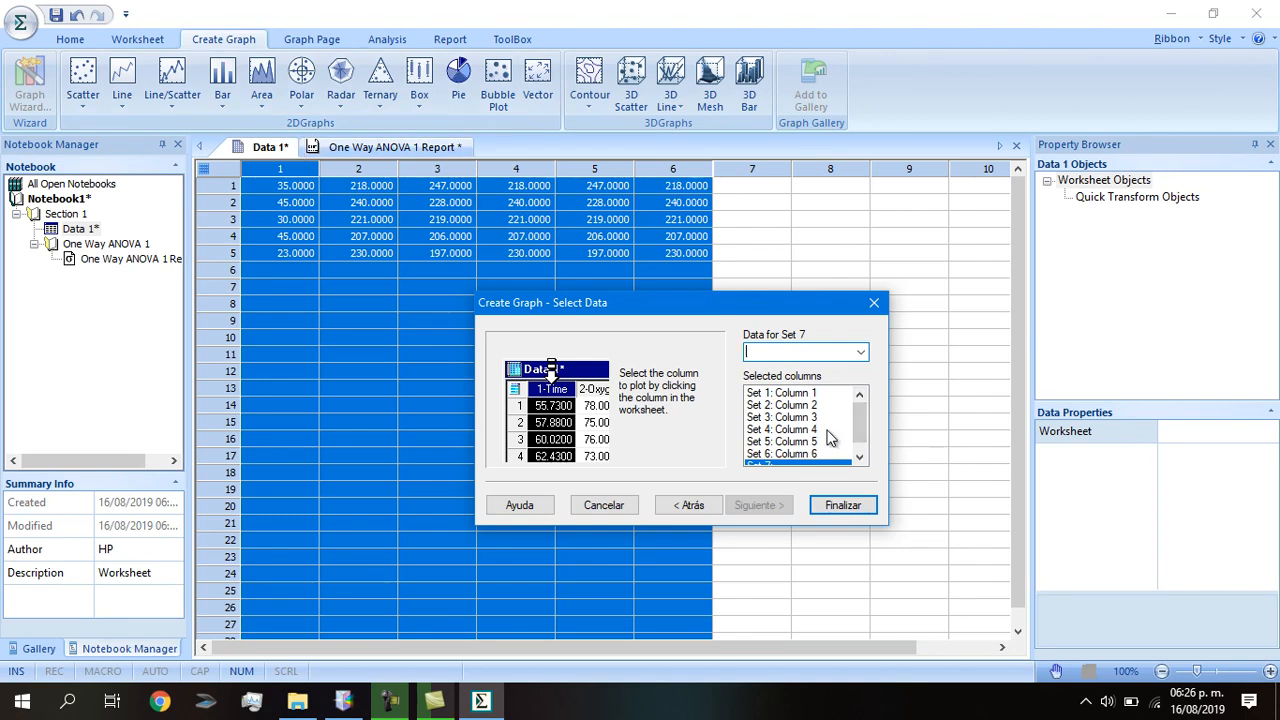
left_click(843, 505)
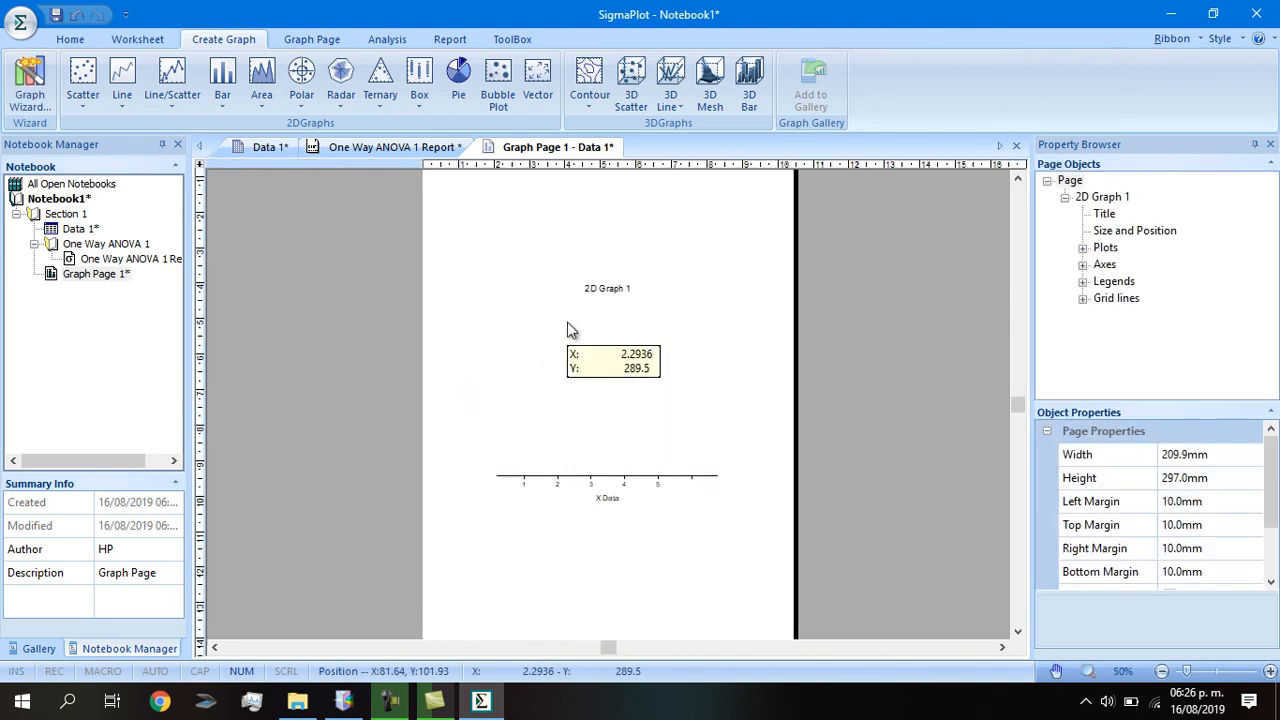
Delete the 2D Graph 1 title and the legend, undoing an accidental plot deletion.
left_click(568, 317)
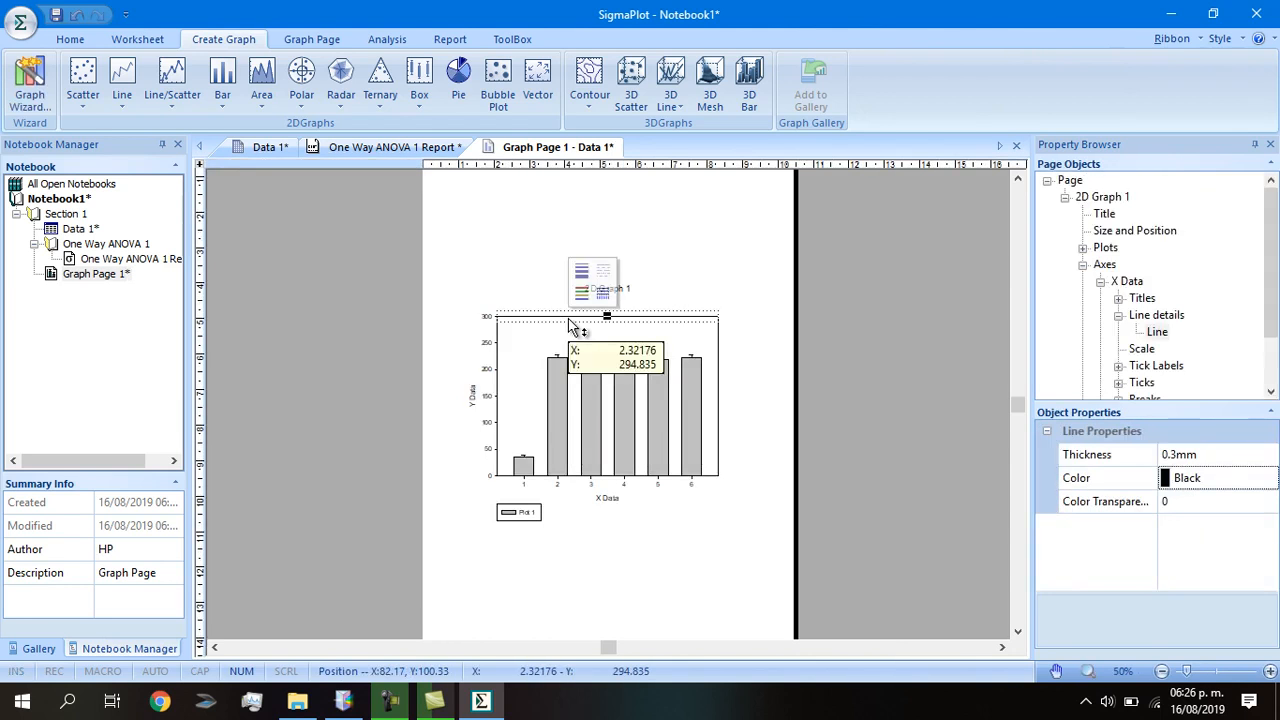
left_click(569, 321)
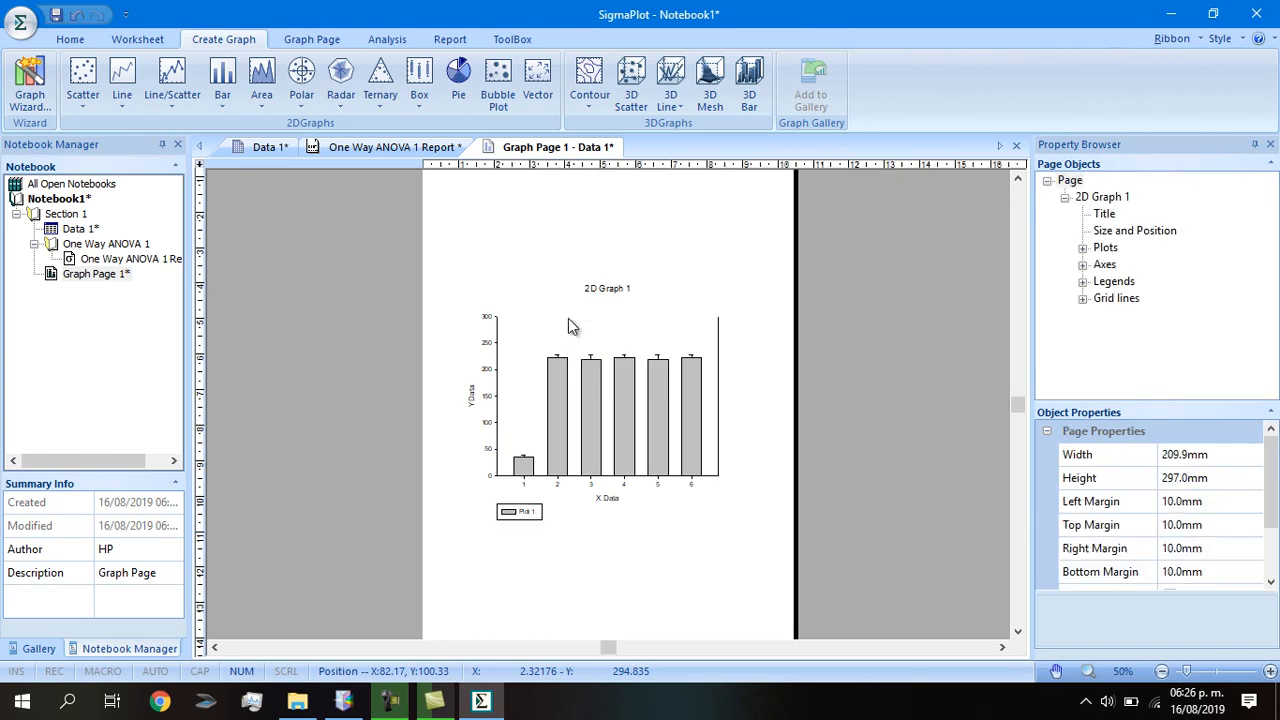
left_click(717, 348)
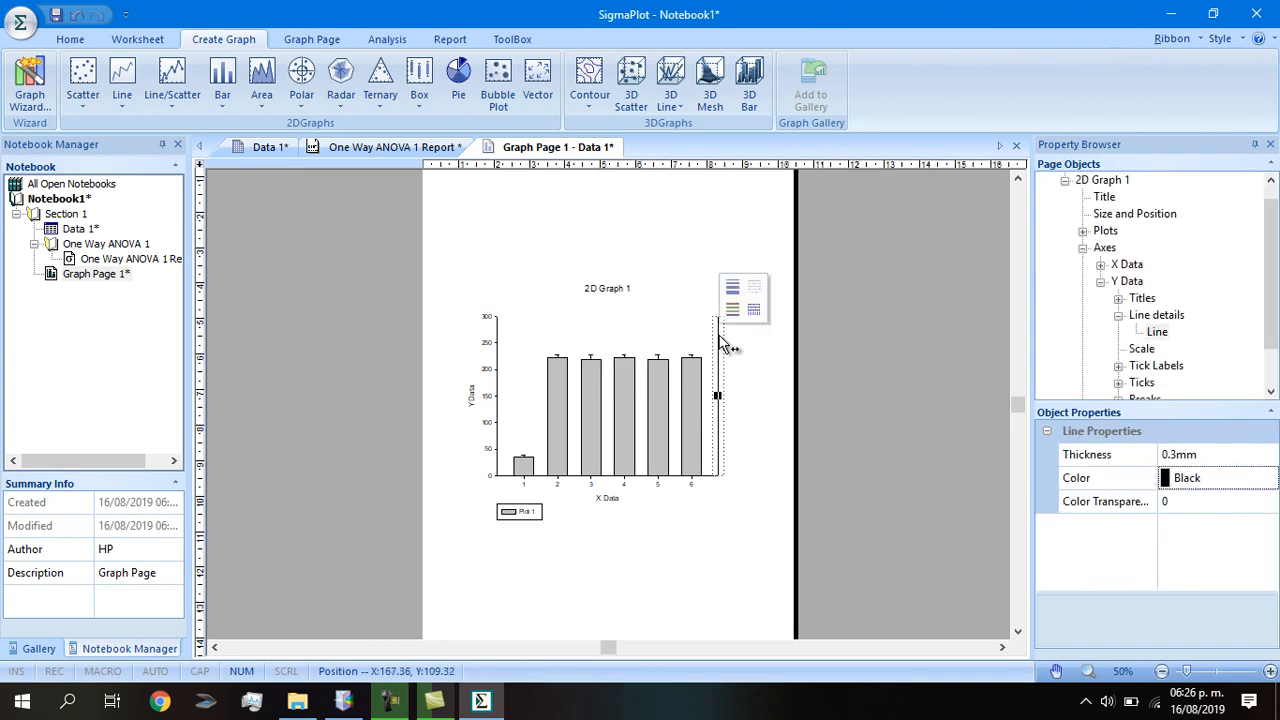
key("Delete")
key("ctrl+z")
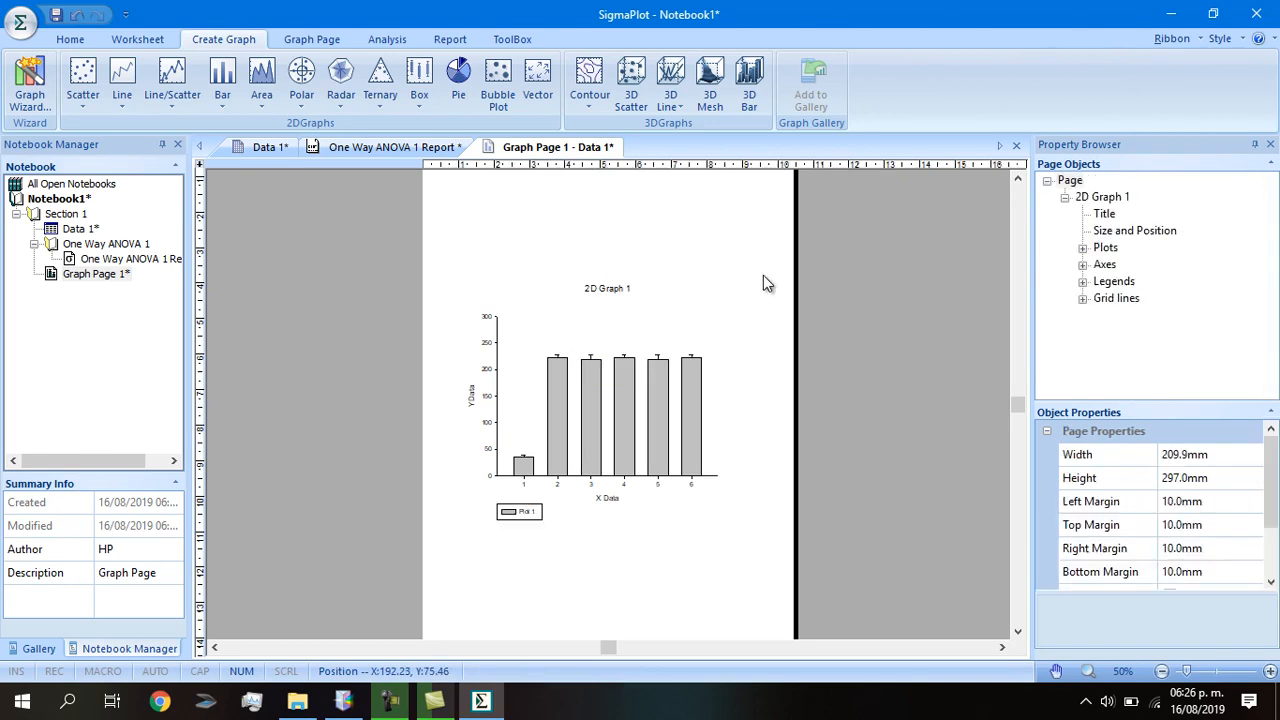
left_click(590, 290)
key("Delete")
left_click(533, 518)
key("Delete")
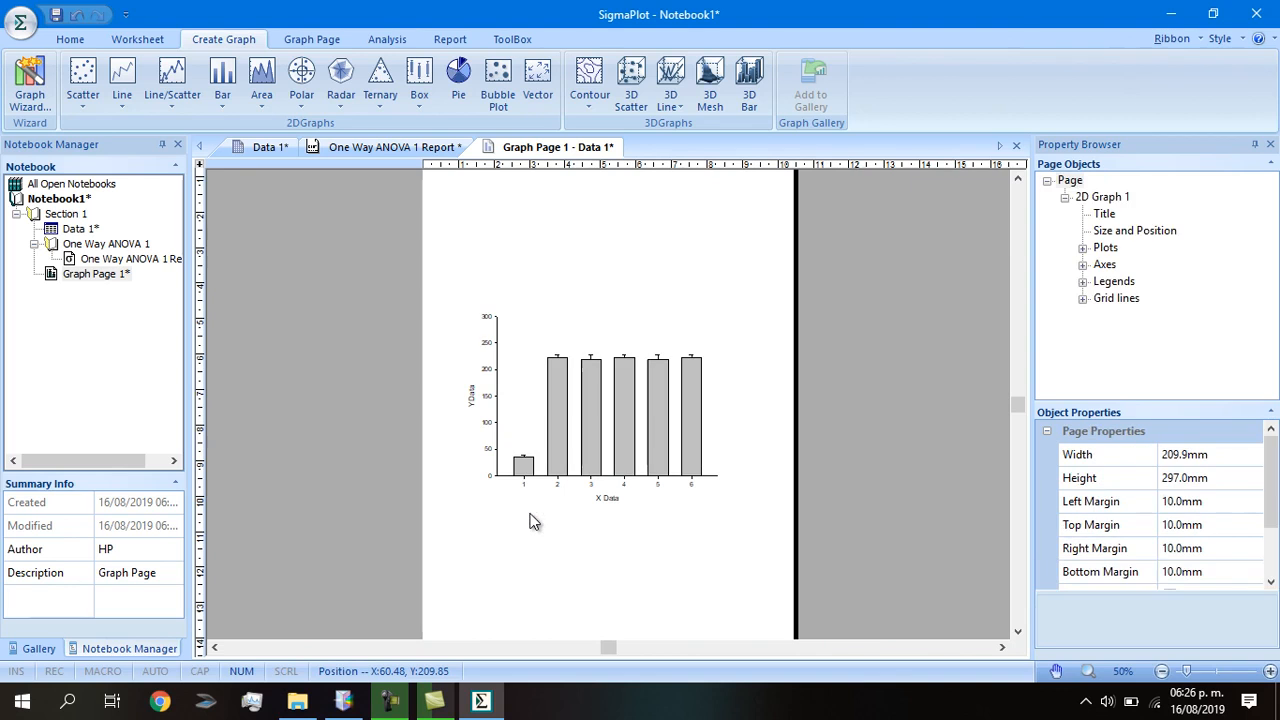
Rename the X axis title to Lotes.
left_click(612, 499)
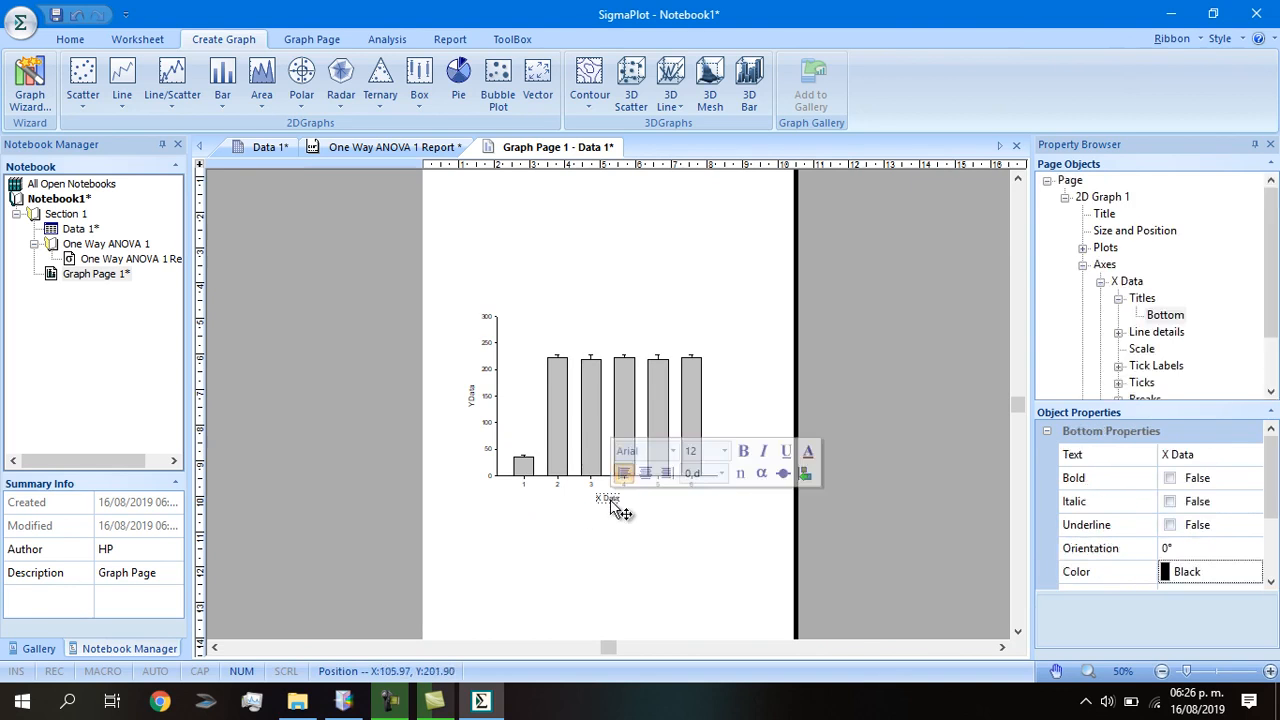
left_click(610, 500)
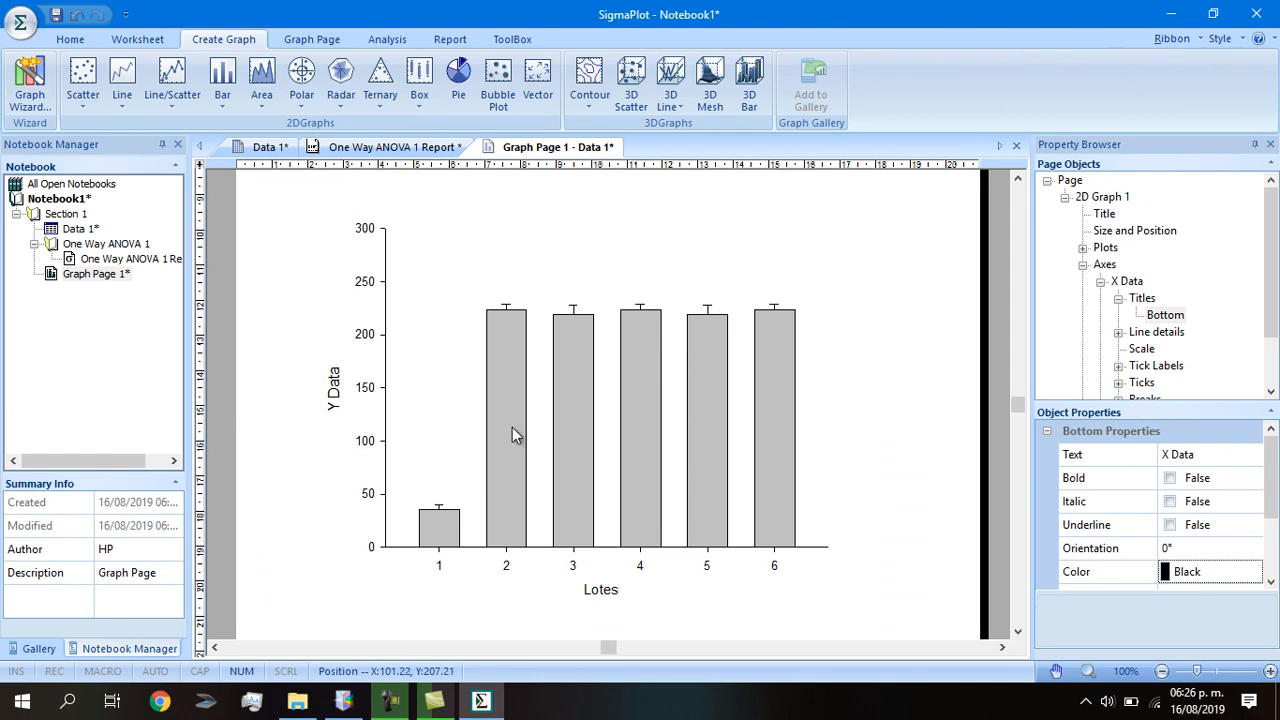
left_click(832, 232)
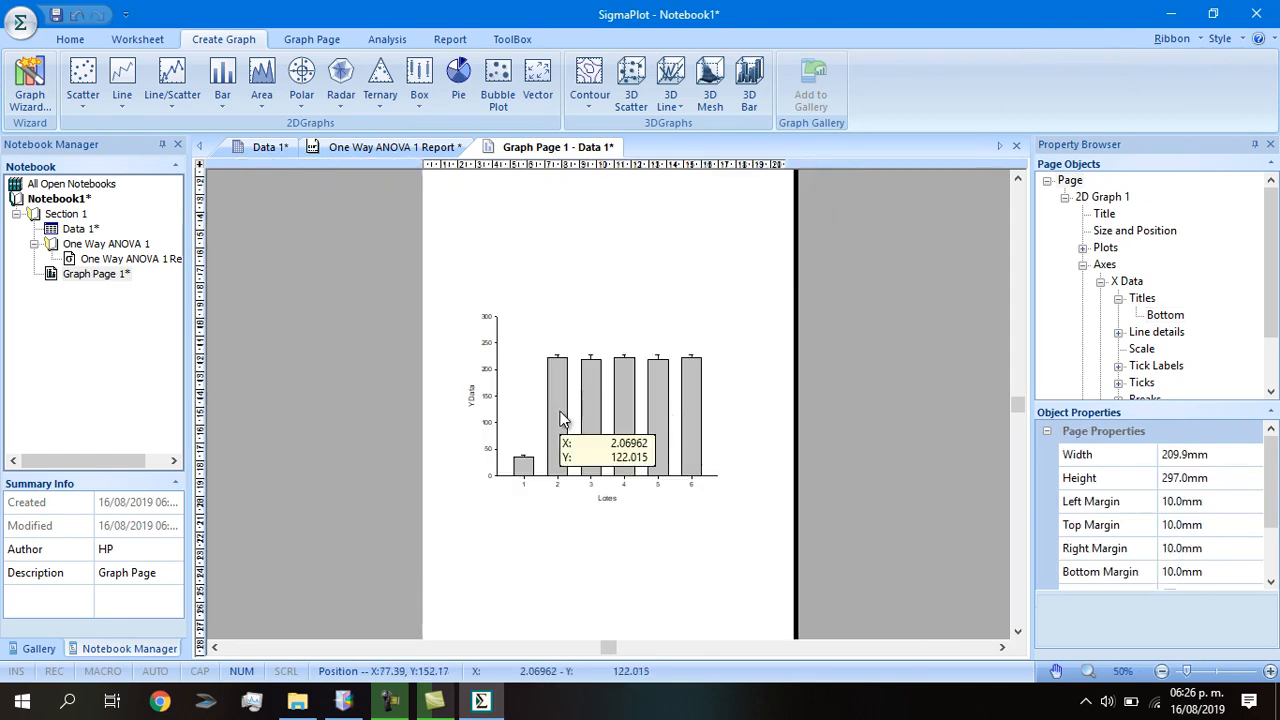
left_click(584, 411)
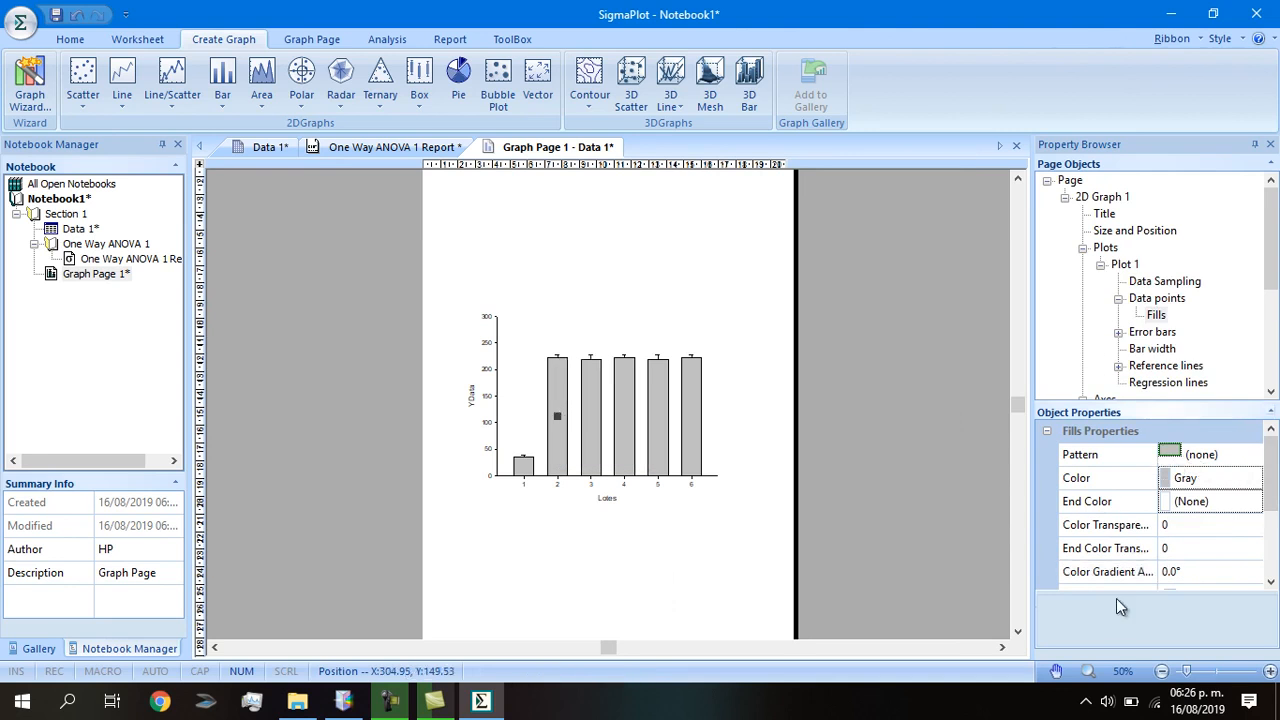
left_click(1218, 458)
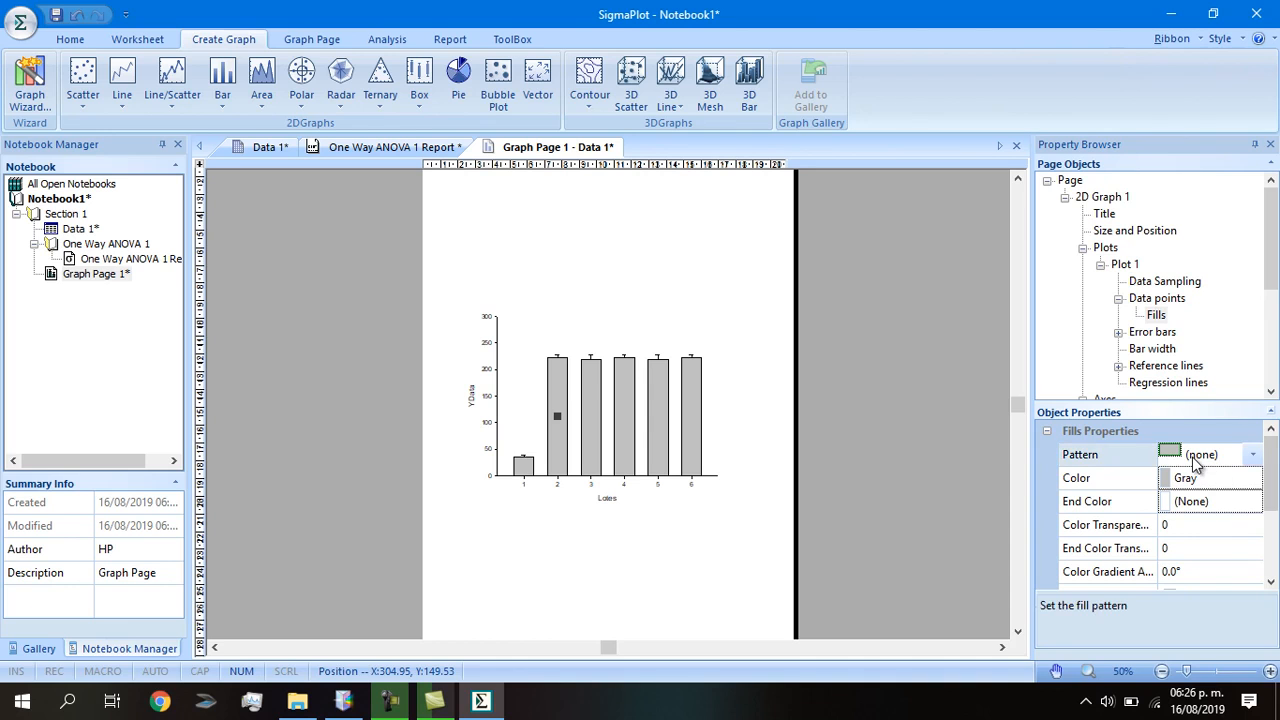
left_click(1252, 454)
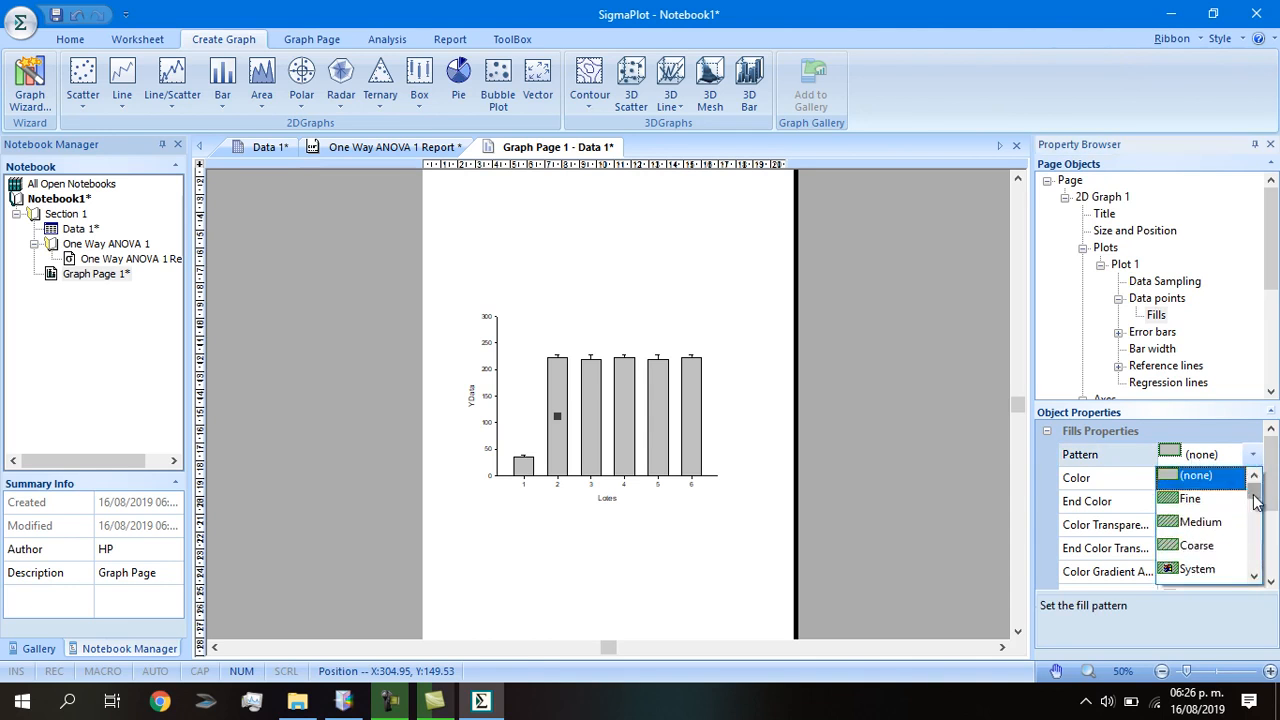
left_click_drag(1256, 490, 1263, 533)
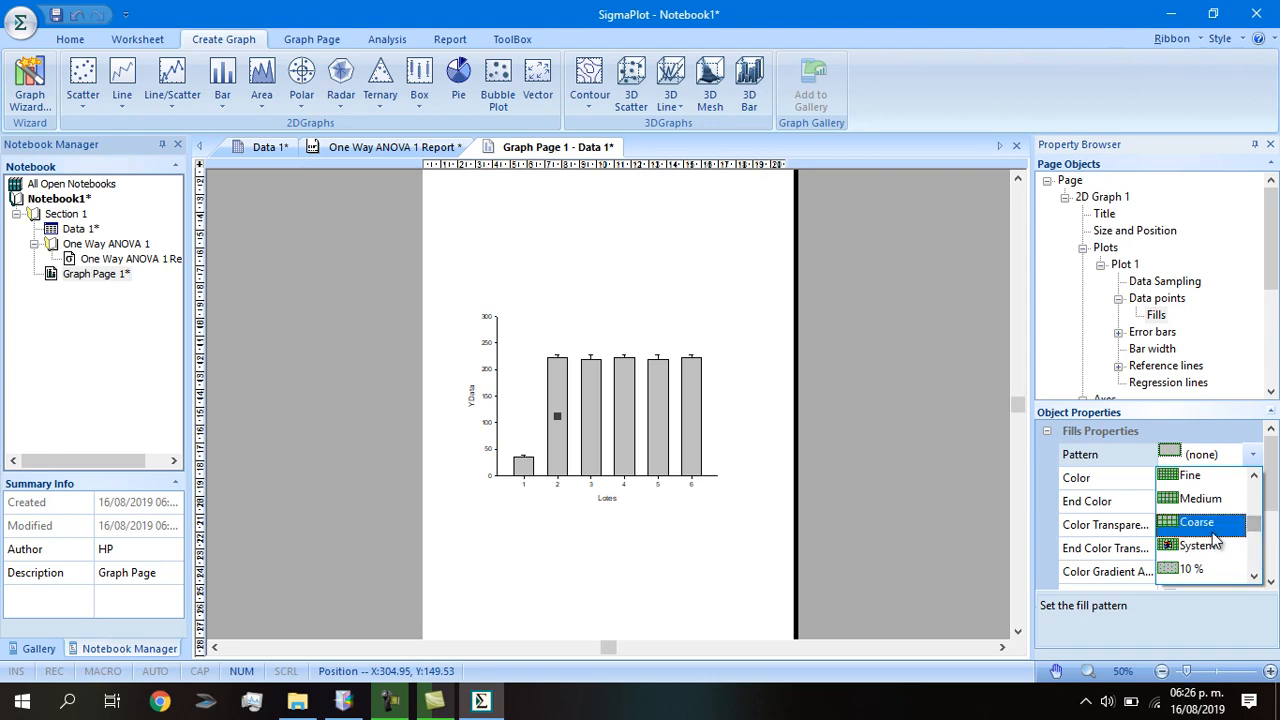
left_click(734, 470)
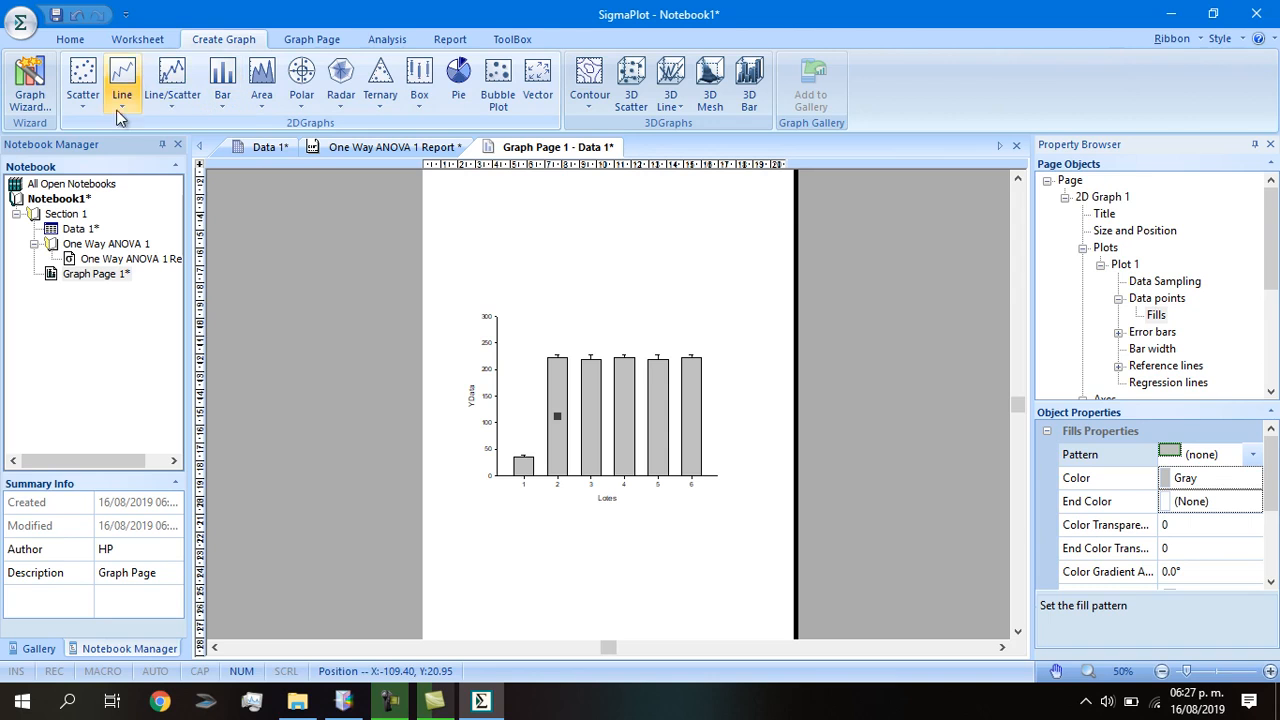
Choose a grouped bar chart with Row Means values and Standard Error upper error bars.
left_click(221, 104)
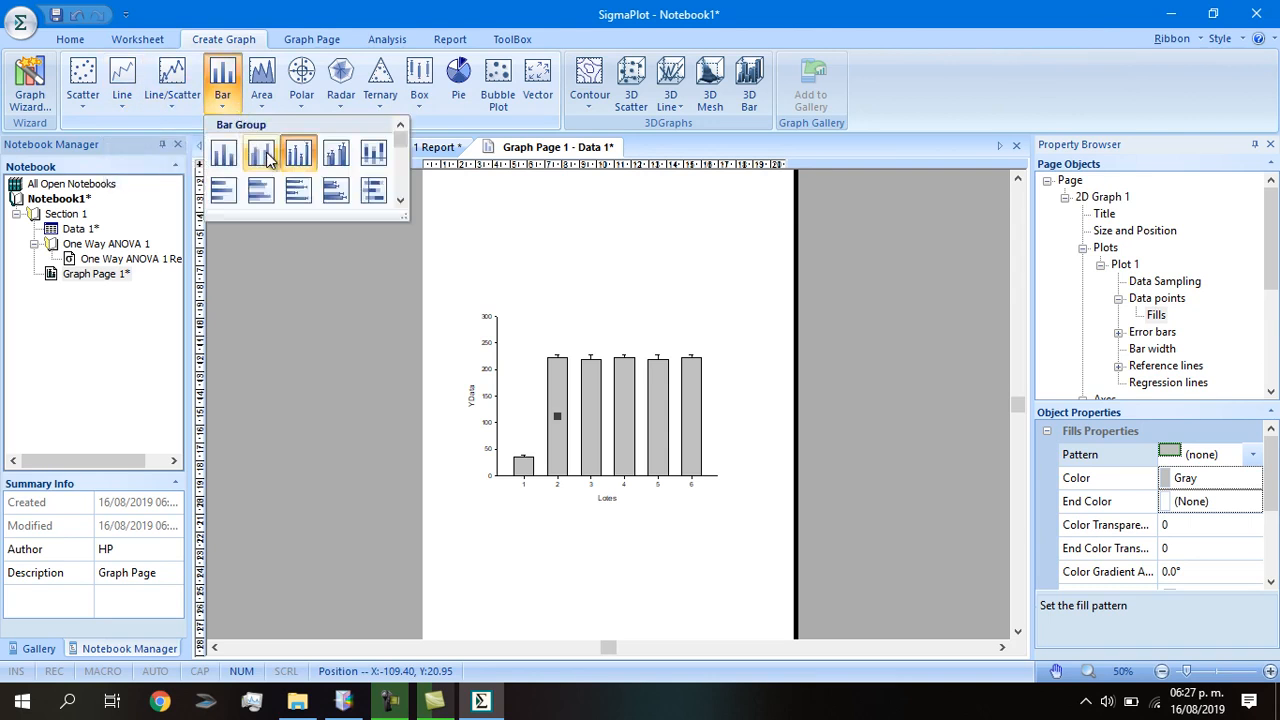
left_click(334, 155)
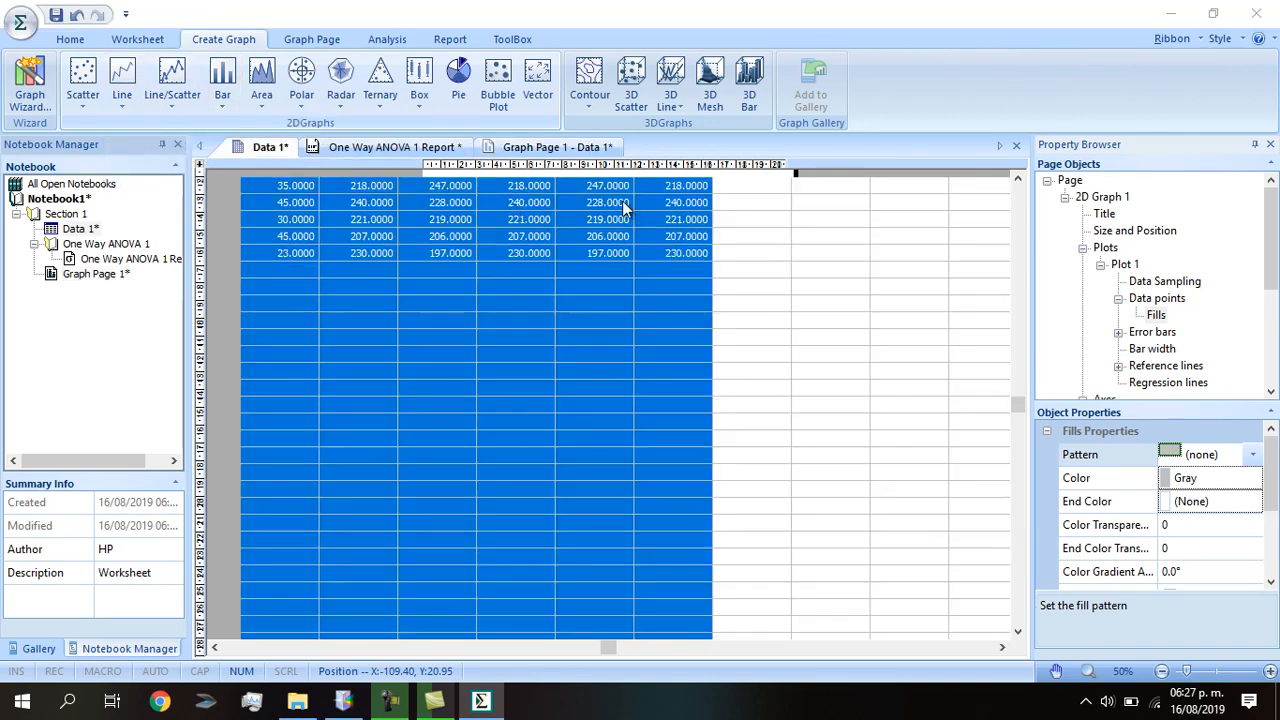
left_click(800, 352)
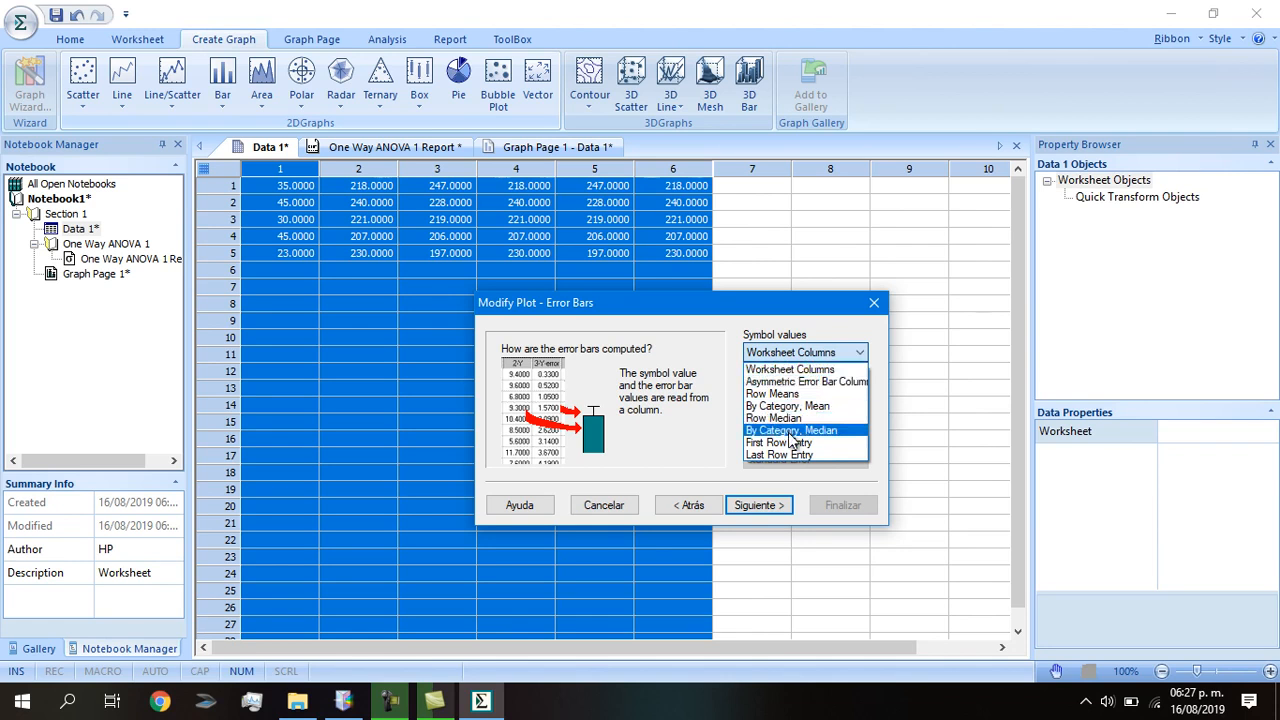
left_click(786, 371)
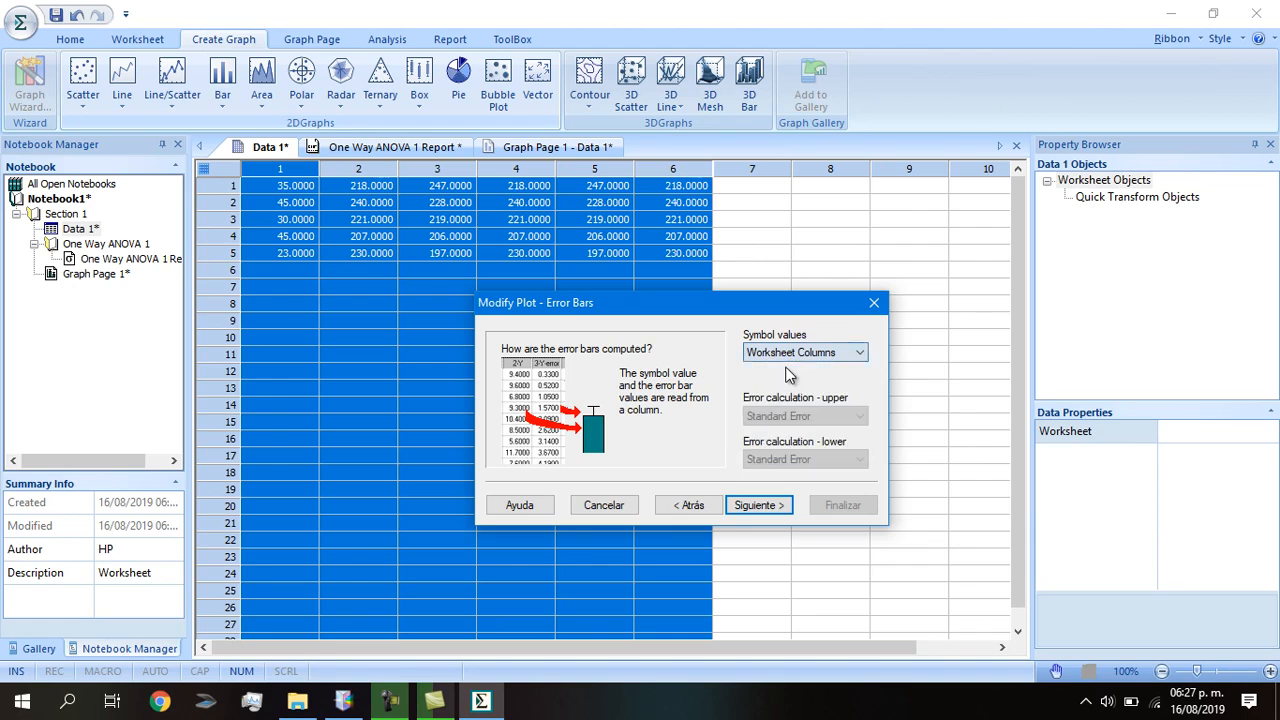
left_click(788, 353)
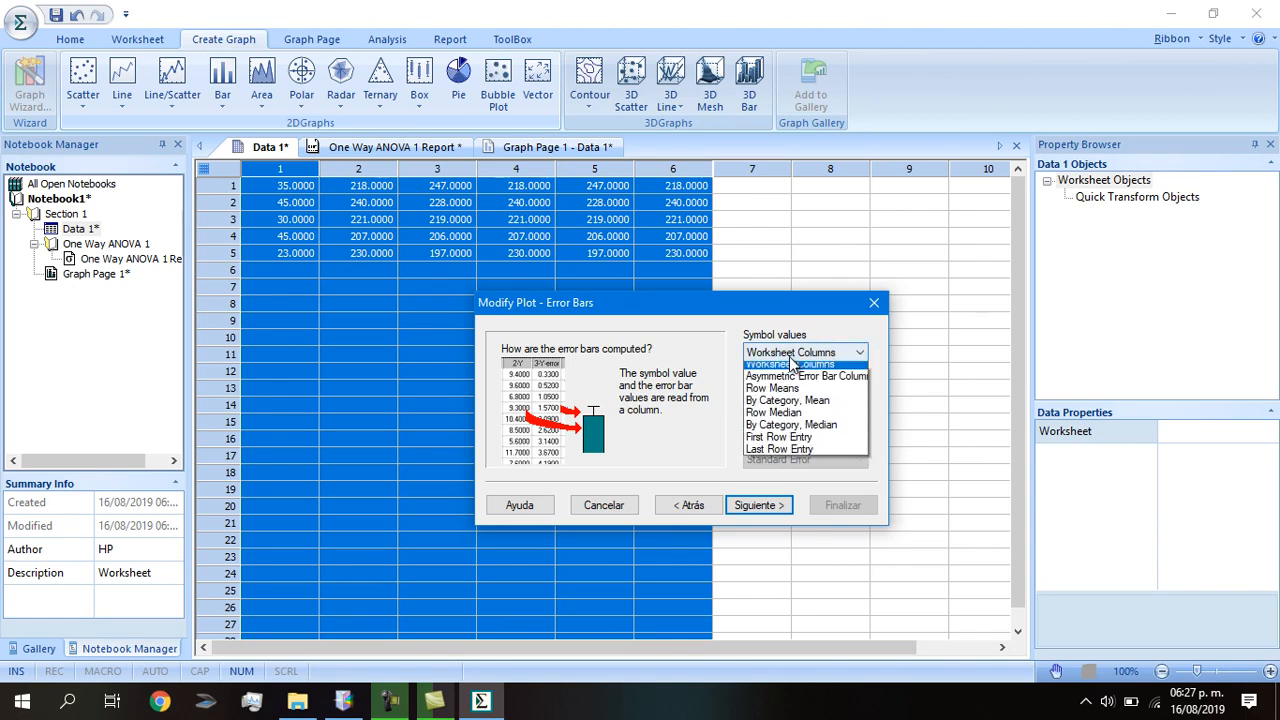
left_click(785, 395)
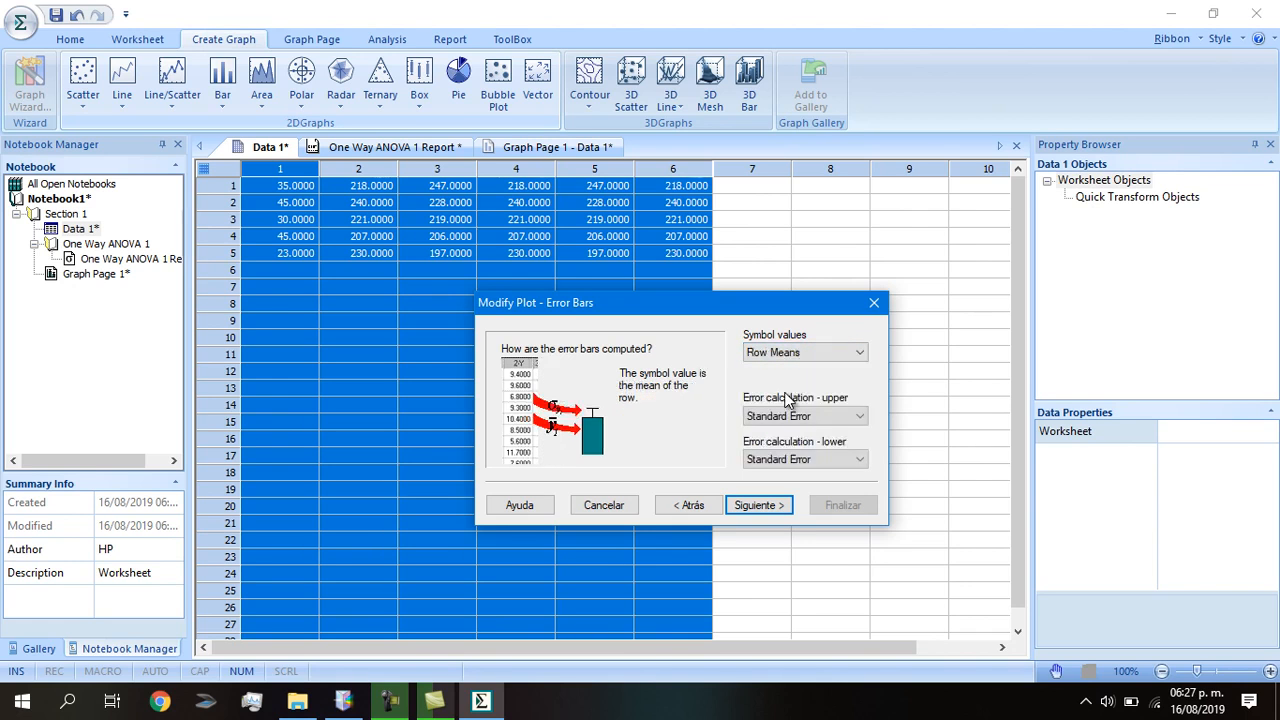
left_click(793, 419)
left_click(797, 482)
left_click(757, 505)
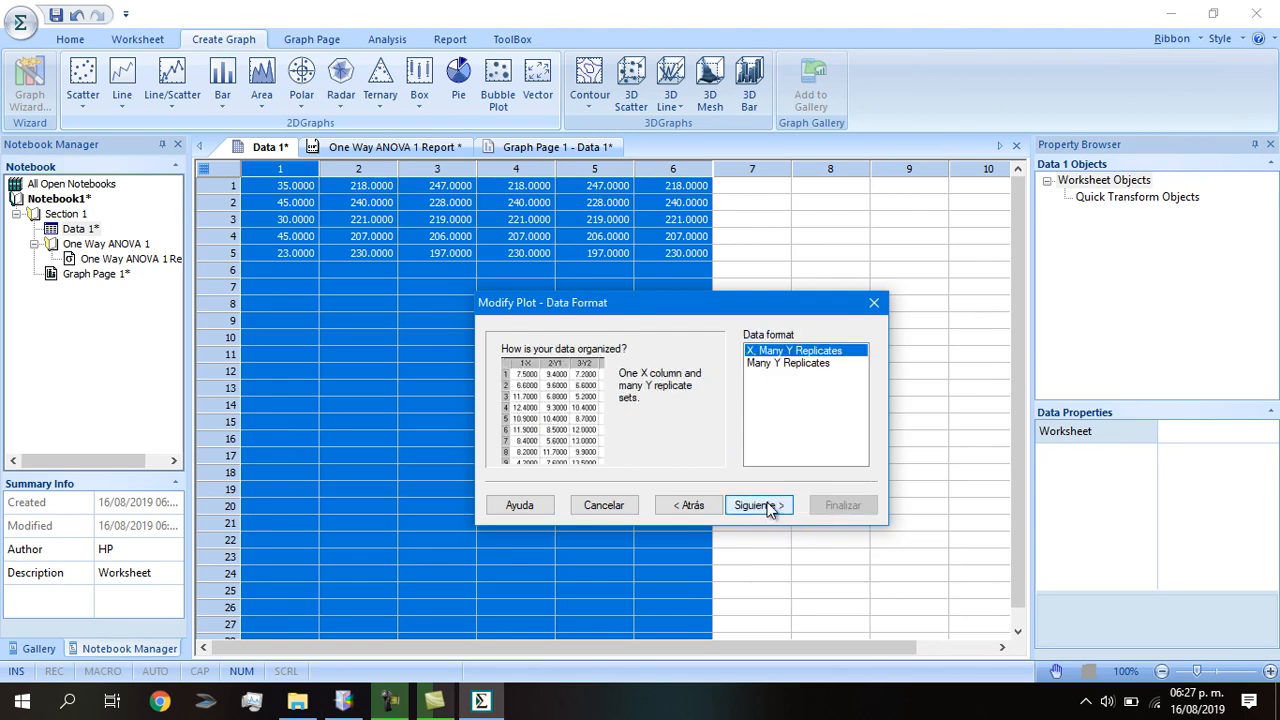
Set the SigmaPlot data format to Many Y Replicates and move on to column selection.
left_click(779, 366)
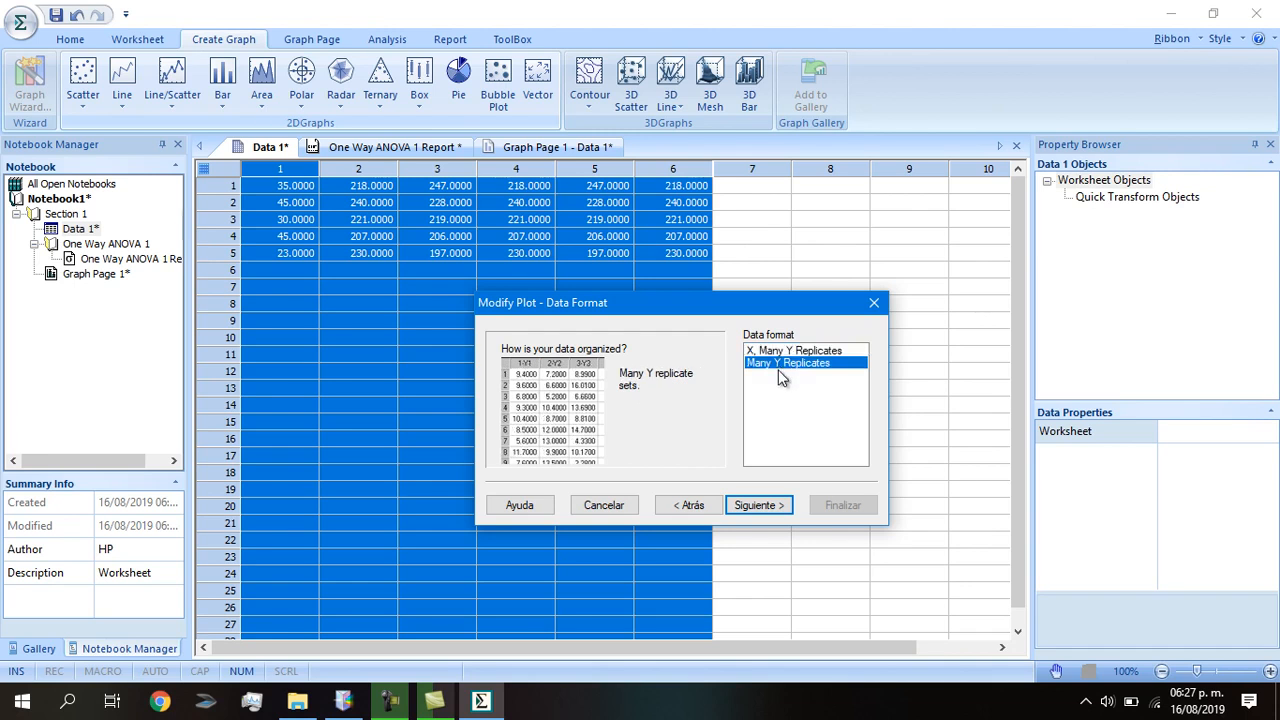
left_click(762, 506)
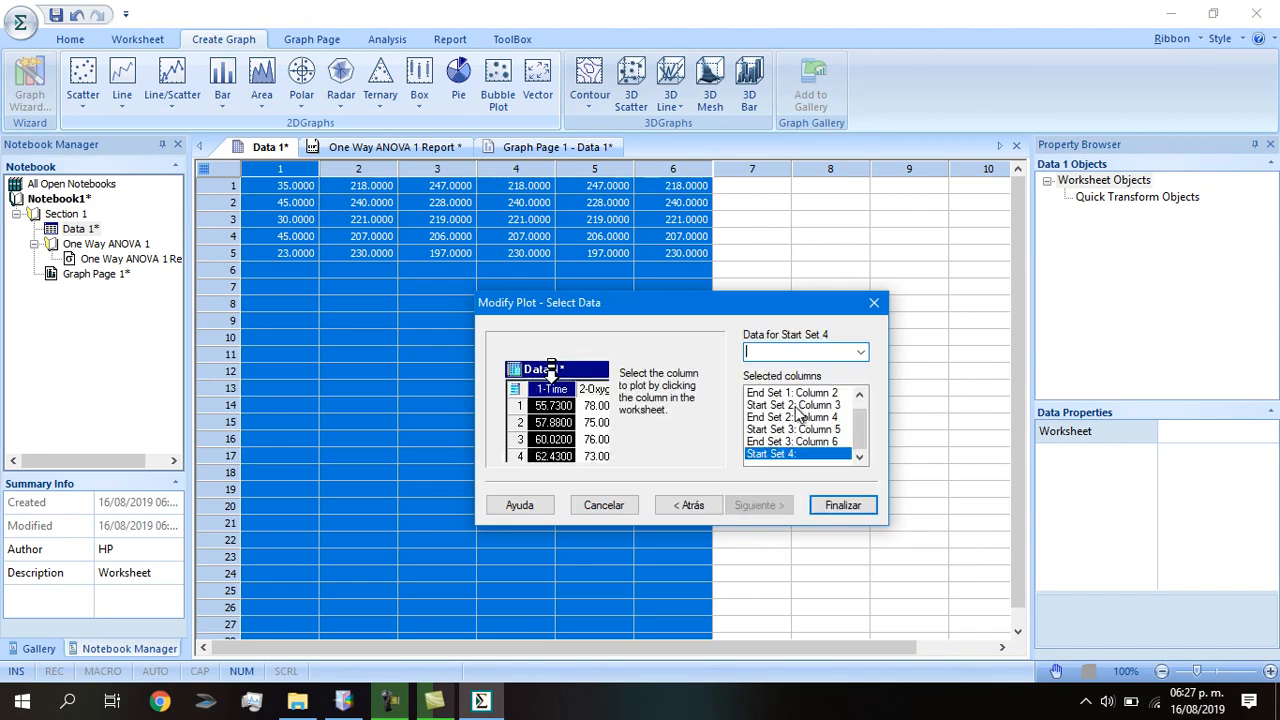
left_click_drag(859, 428, 861, 400)
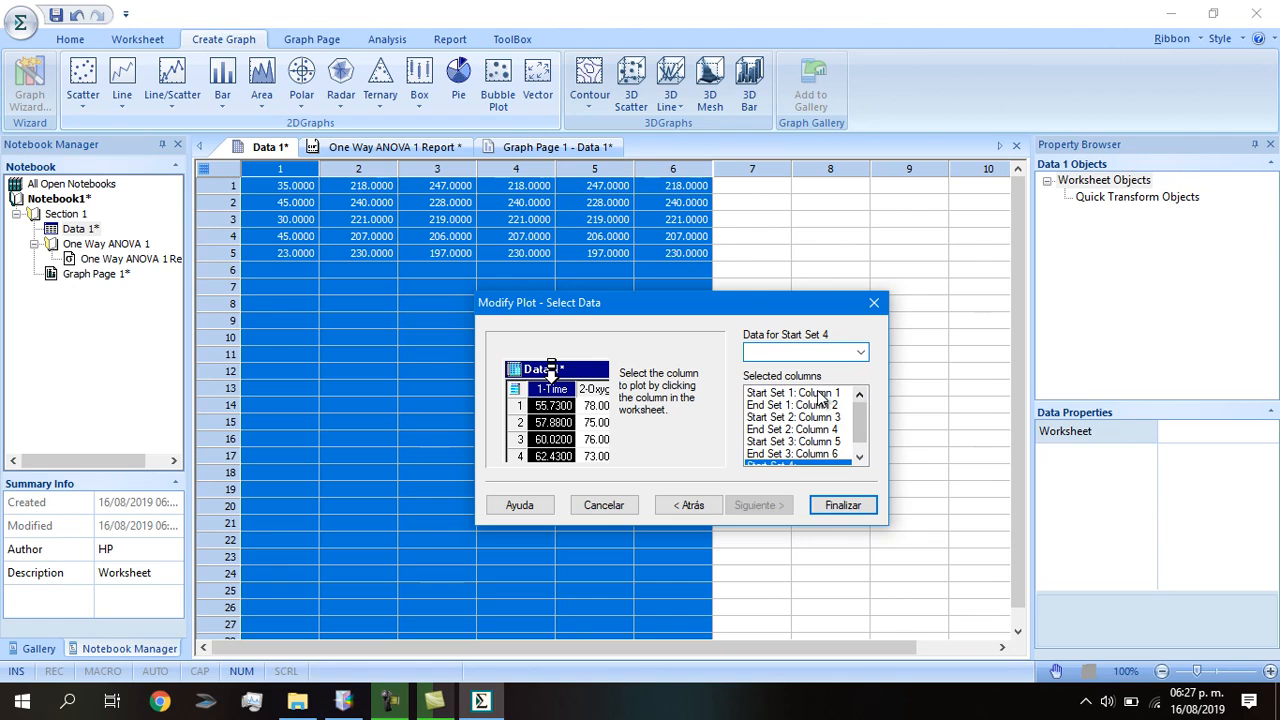
left_click(815, 393)
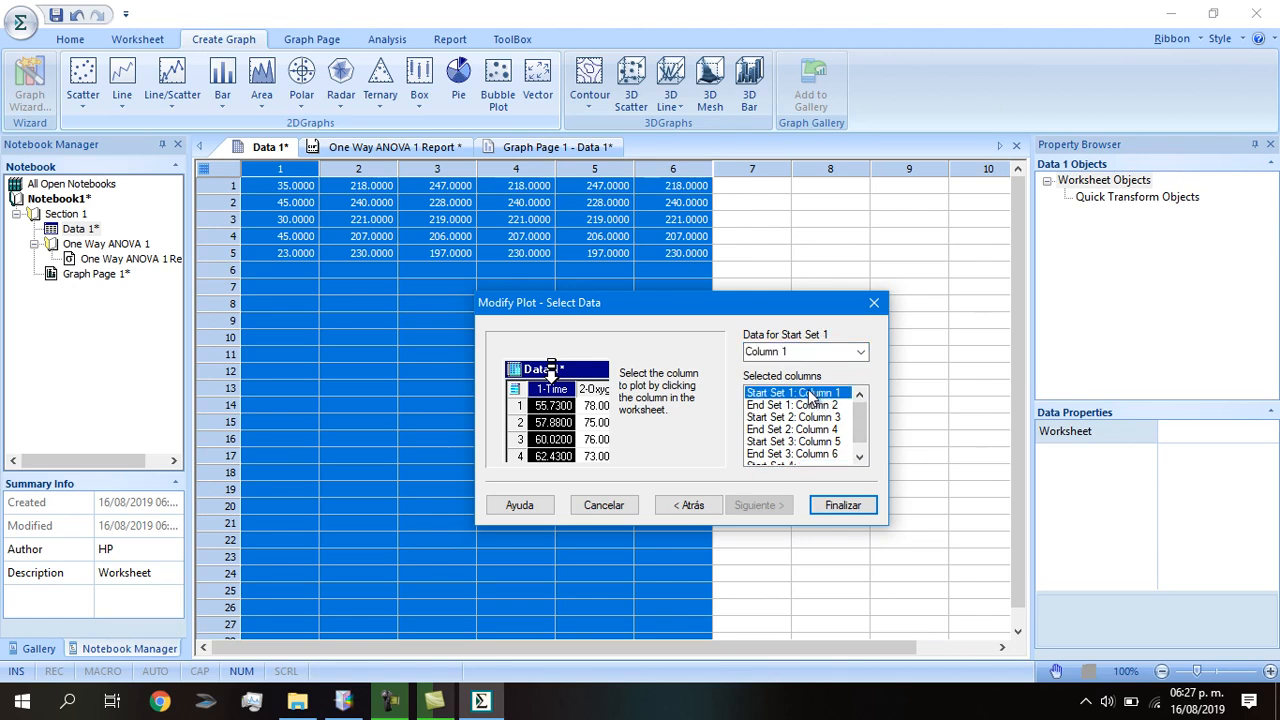
Assign worksheet columns 1–3 and 4–6 as the replicate sets and draw the grouped bars.
left_click(346, 166)
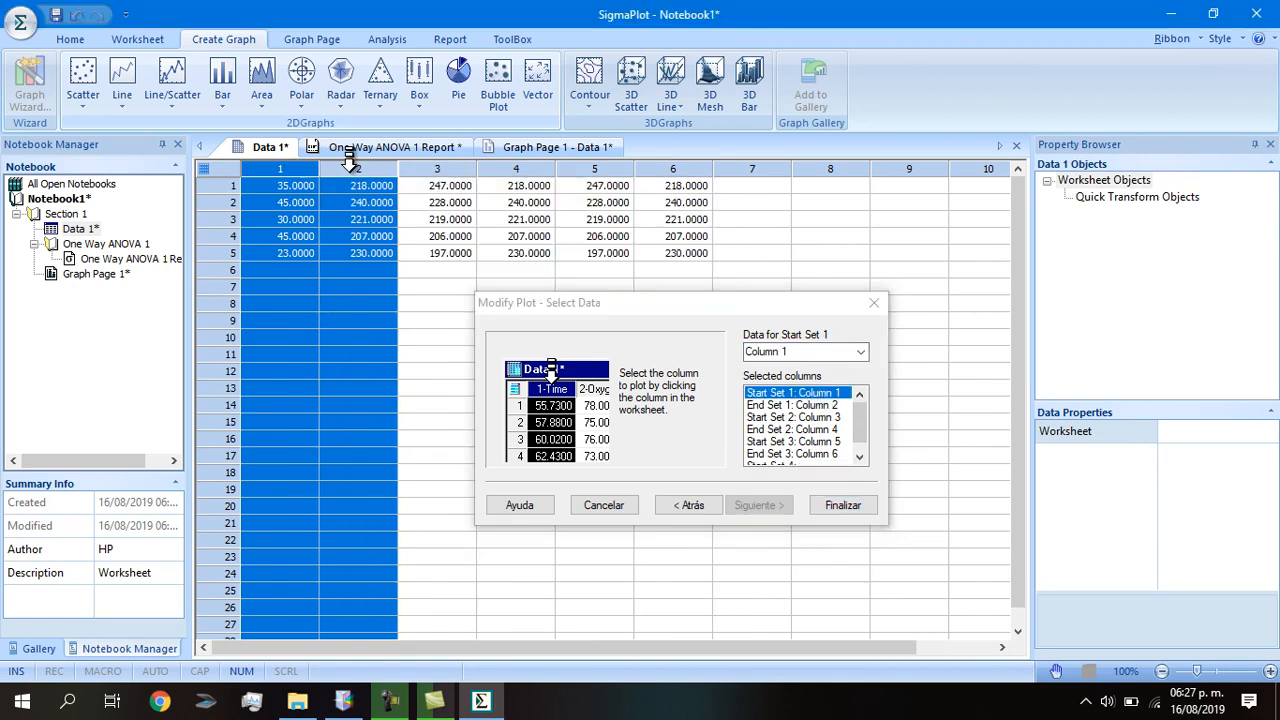
left_click(410, 160)
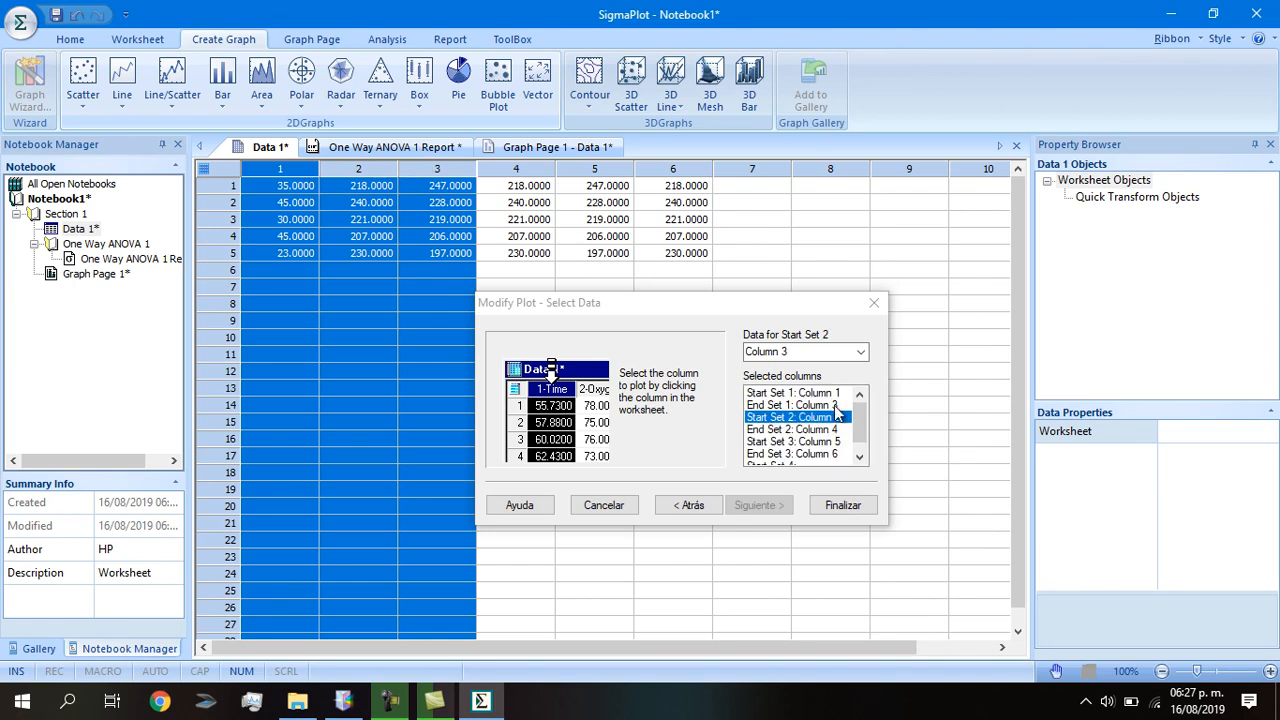
left_click_drag(516, 163, 668, 160)
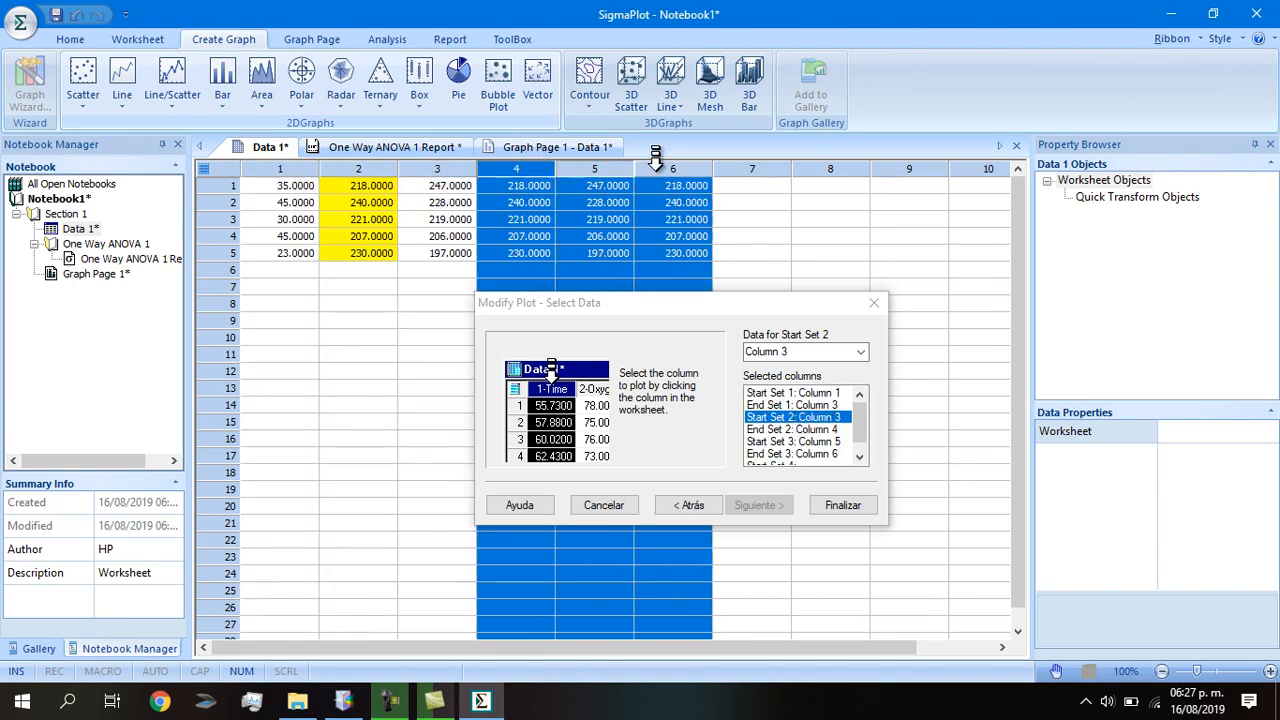
left_click(859, 457)
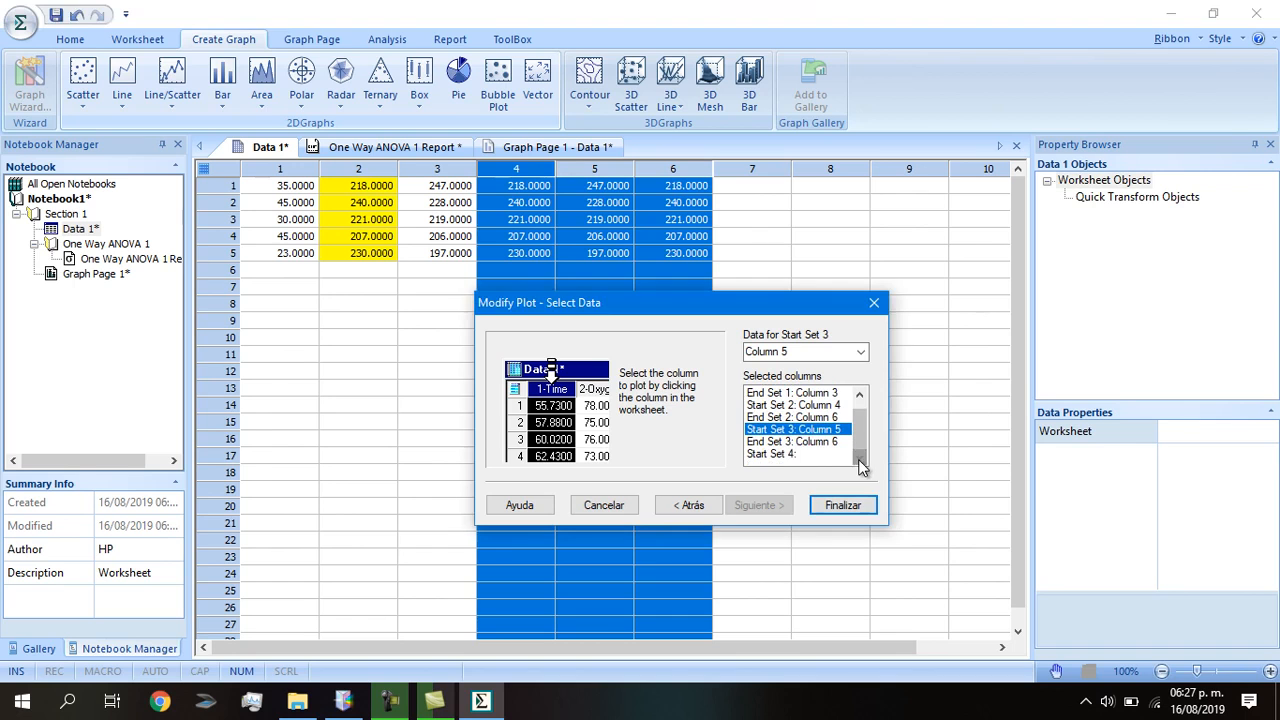
double_click(789, 433)
left_click(779, 456)
double_click(789, 442)
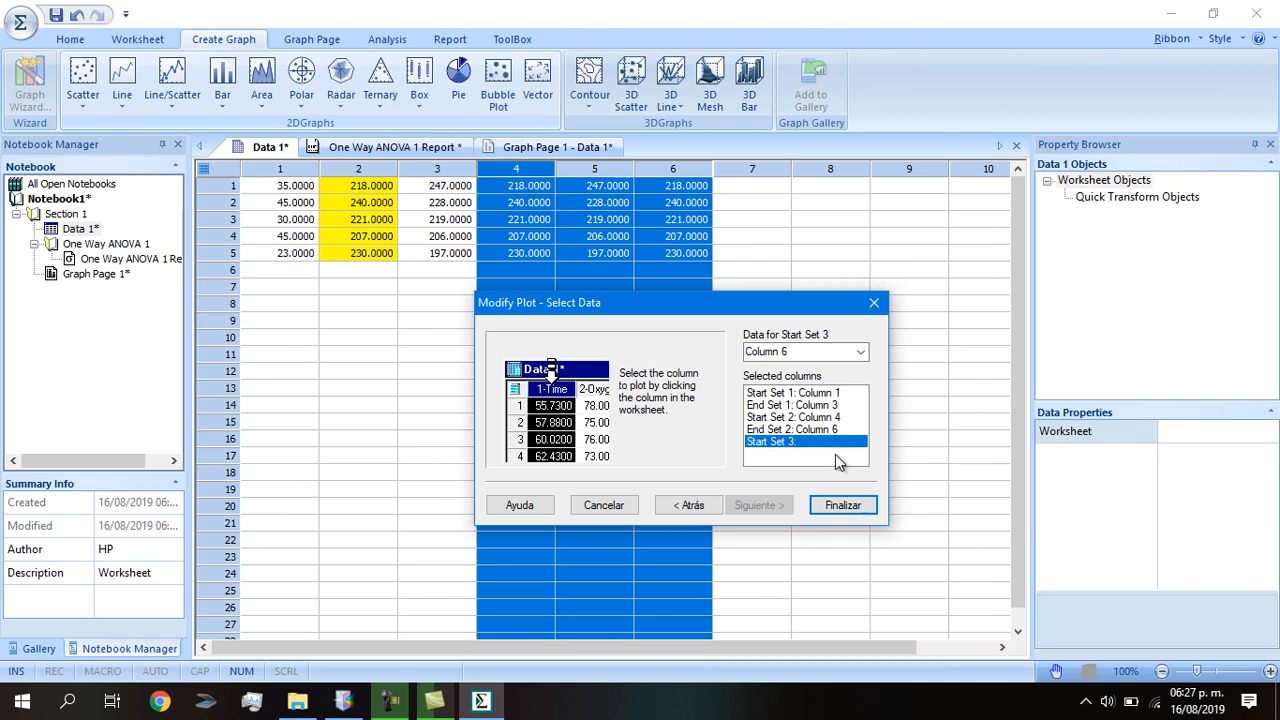
left_click(864, 510)
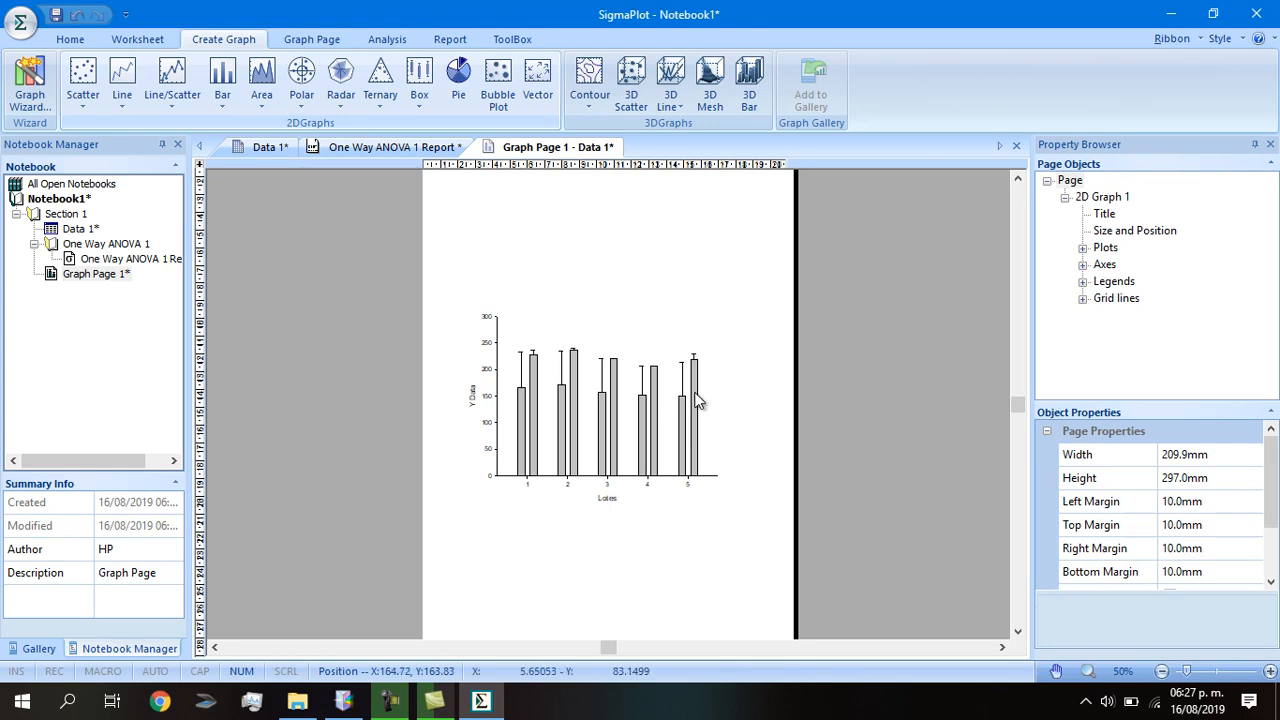
Bring up GraphPad Prism 6.01 with its Welcome dialog for a new table and graph.
mouse_move(676, 367)
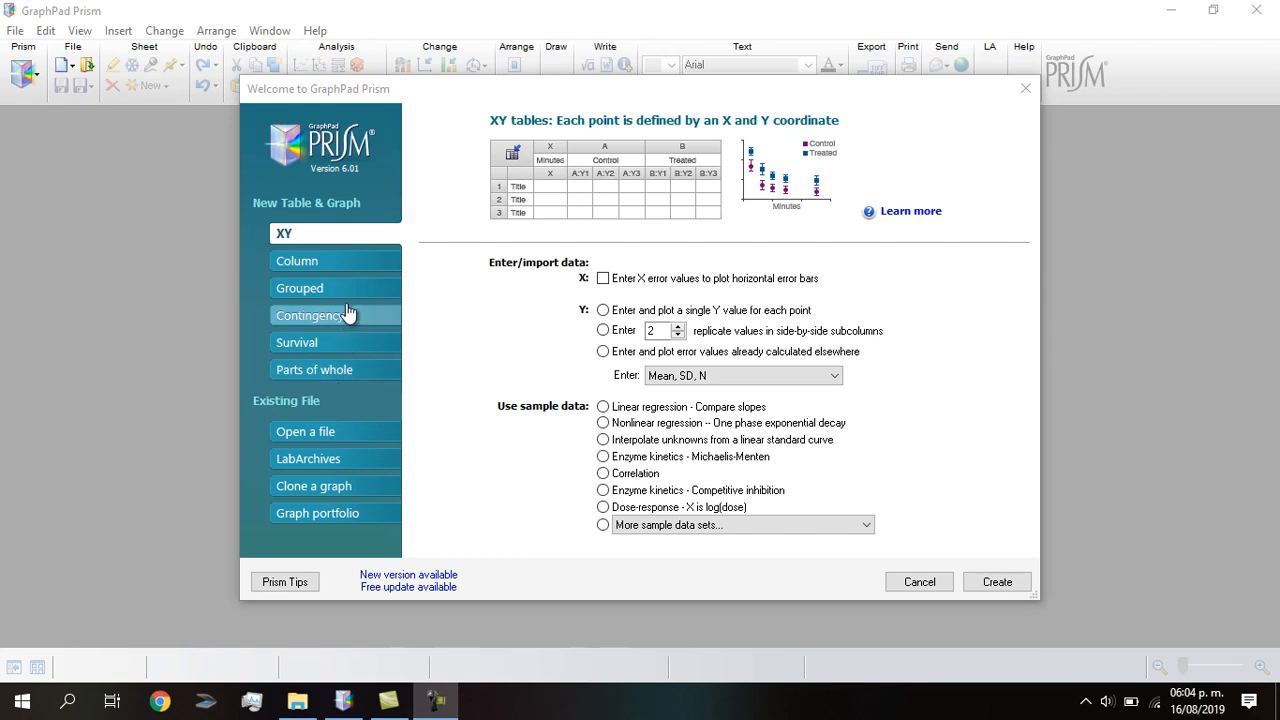
Create a Column table prefilled with the One-way ANOVA – Ordinary sample data.
left_click(313, 265)
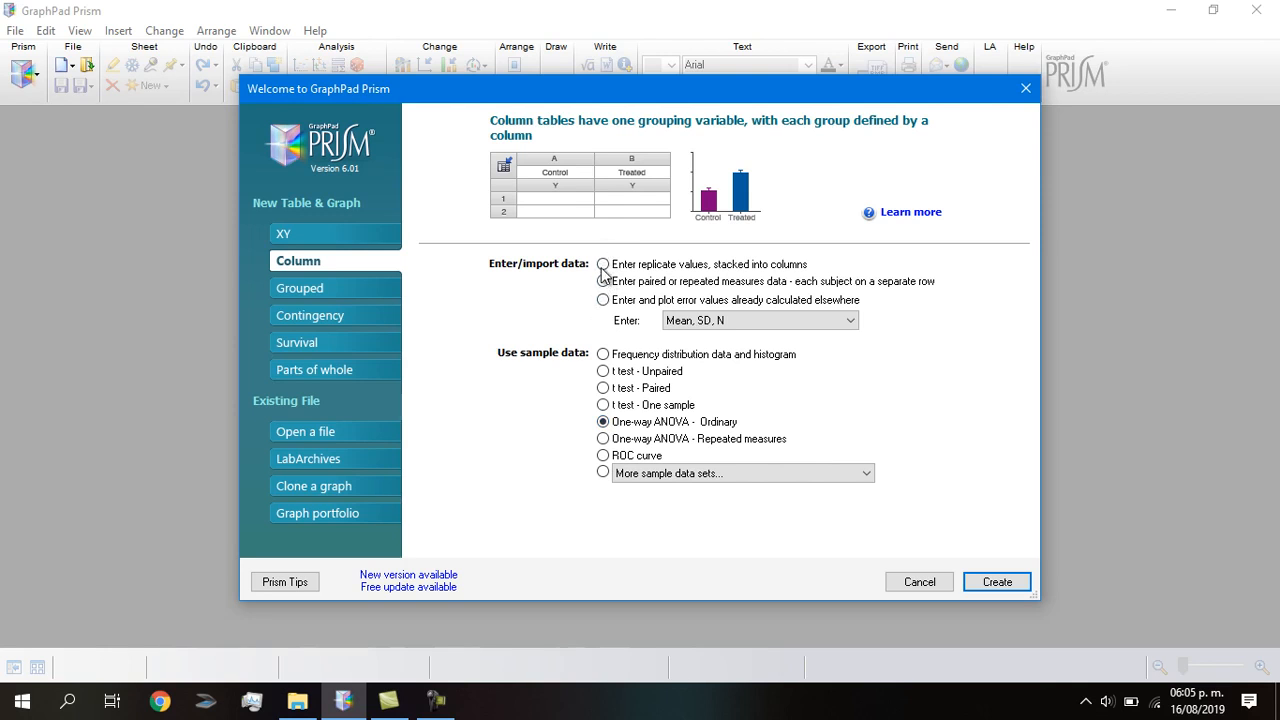
left_click(603, 422)
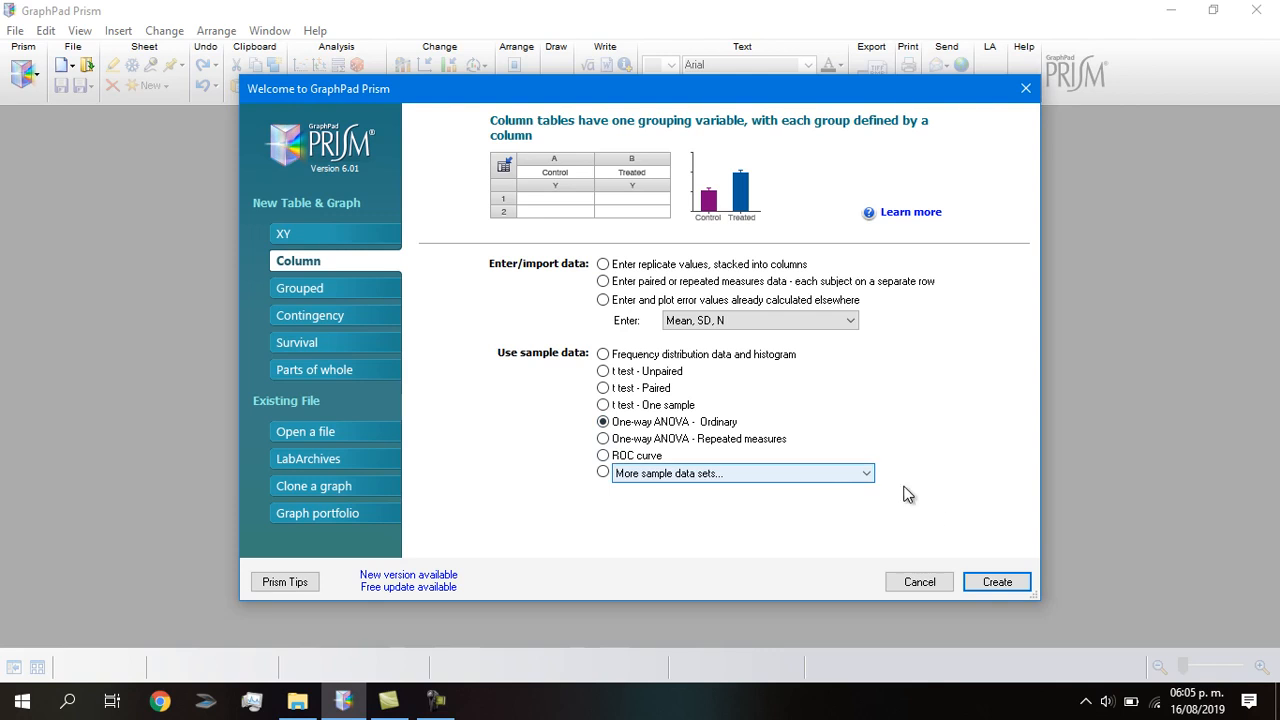
left_click(997, 582)
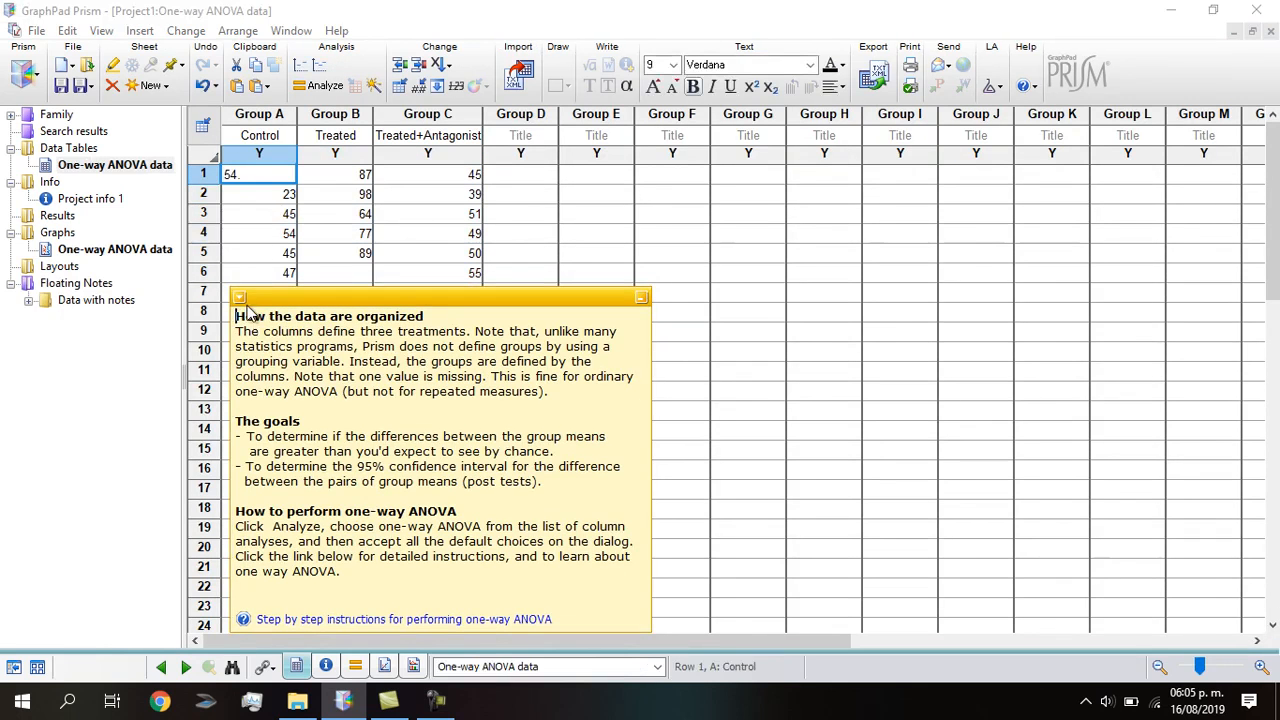
Minimize the floating explanatory note so the whole sample data table is visible.
left_click(240, 299)
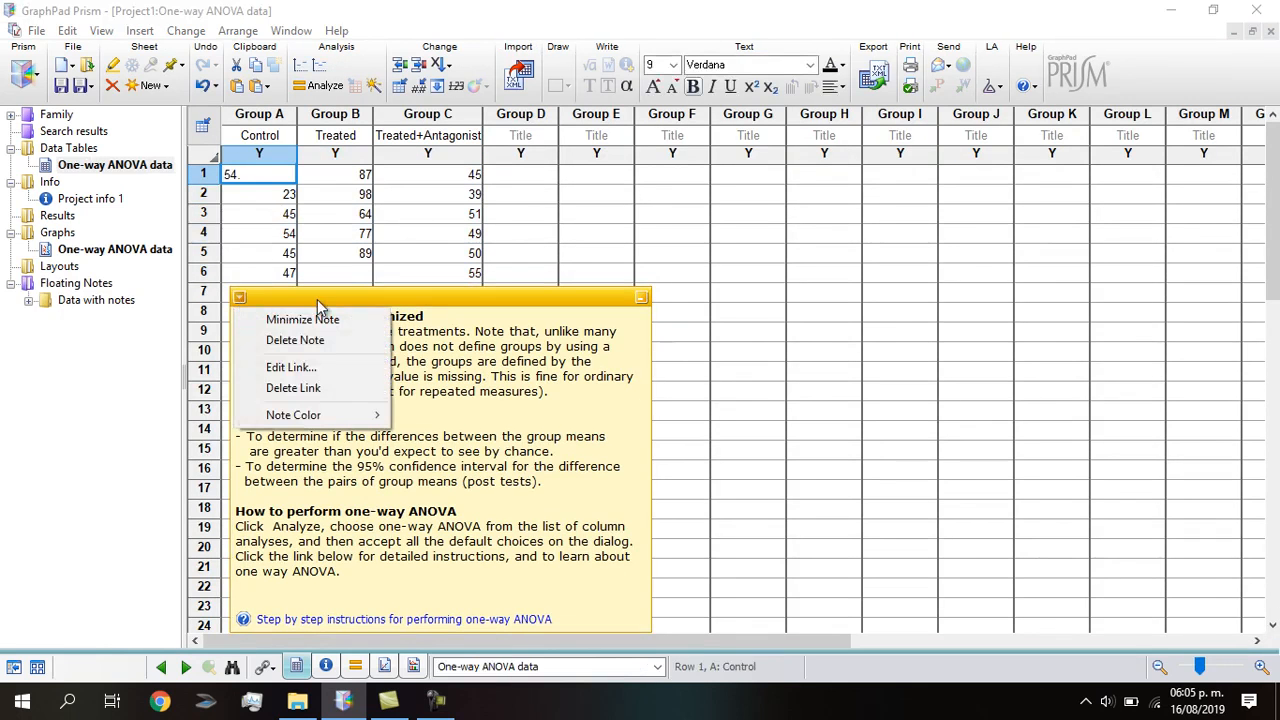
left_click(545, 233)
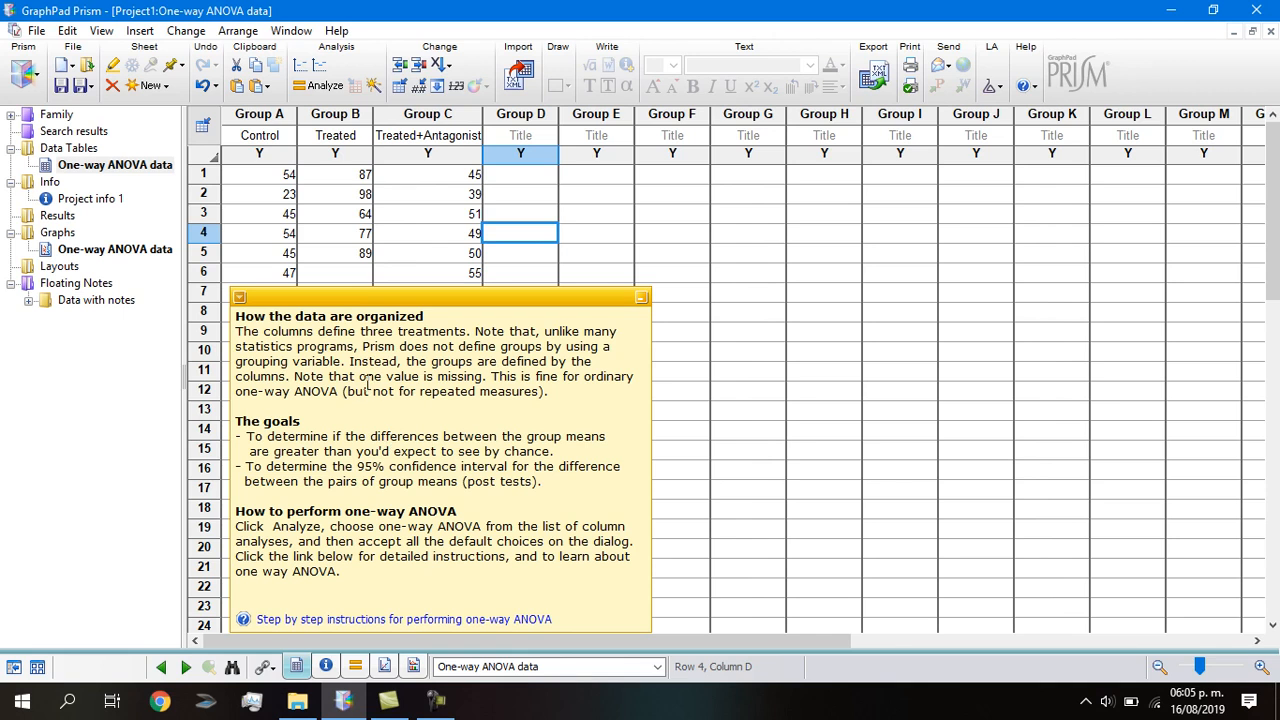
left_click(241, 299)
left_click(688, 272)
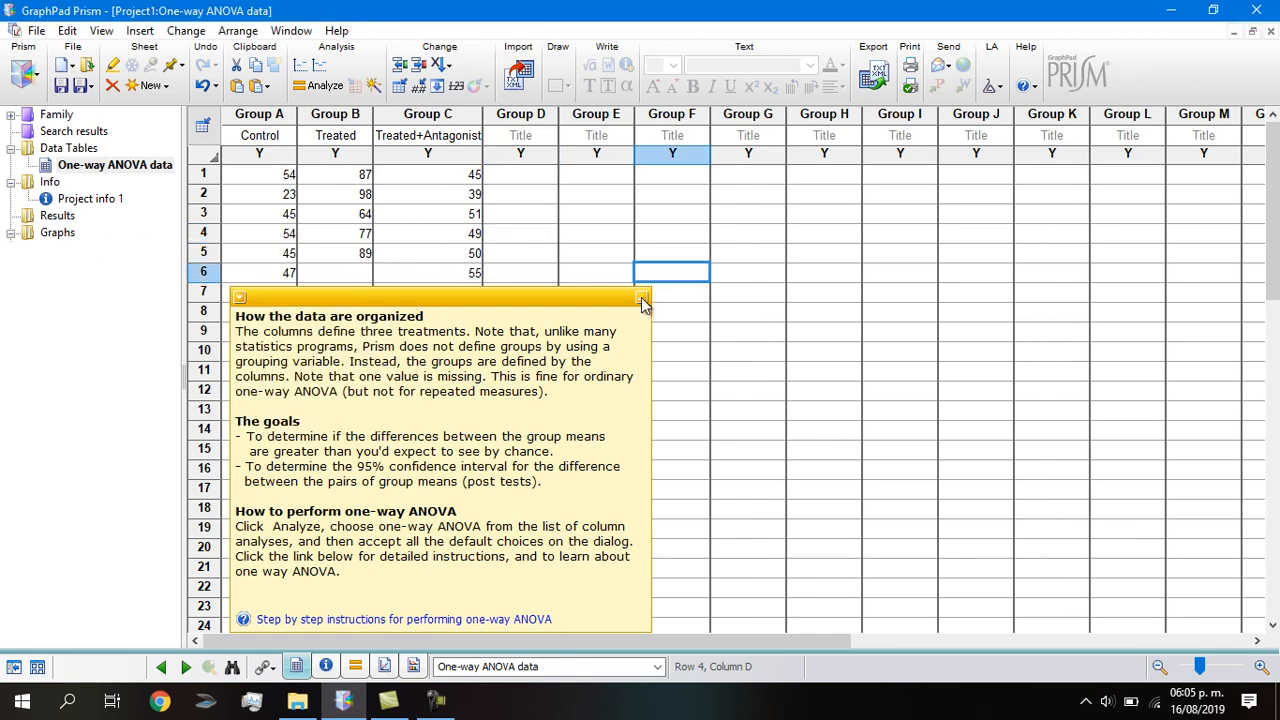
left_click(643, 298)
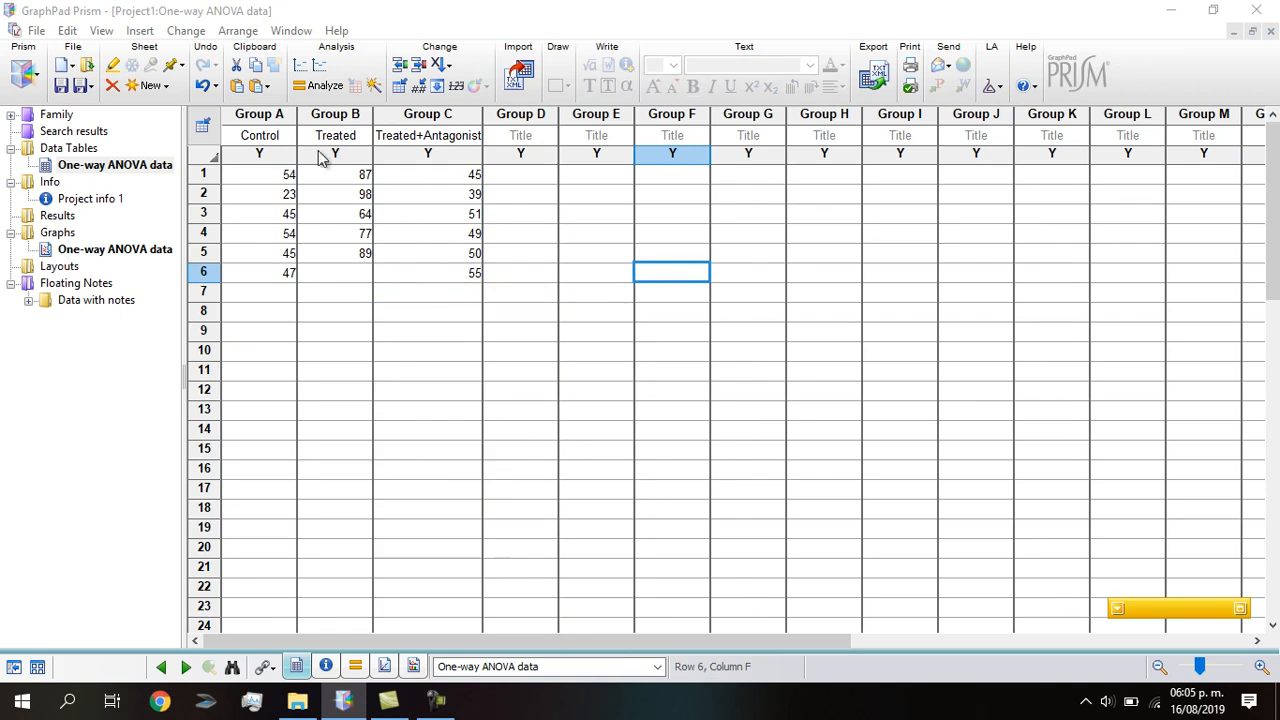
Retitle Group A–F columns as 1, 2, 3, 4, 5 and 6.
left_click(268, 138)
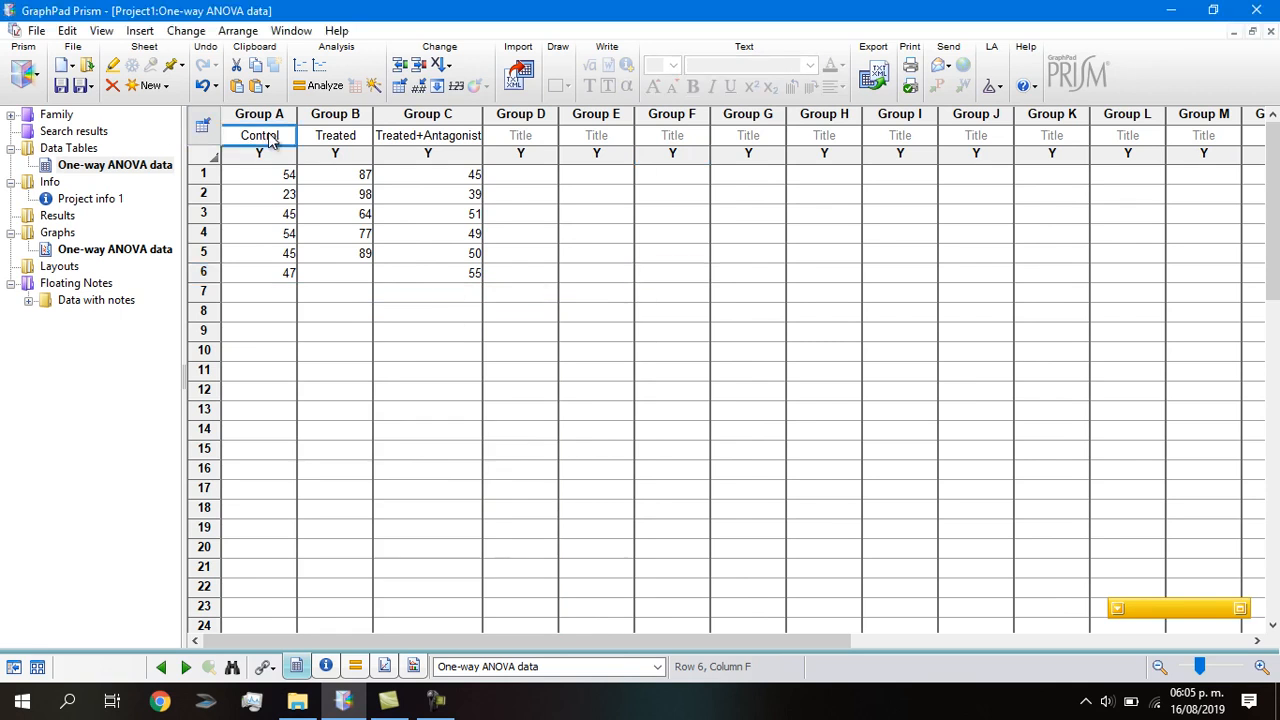
double_click(268, 138)
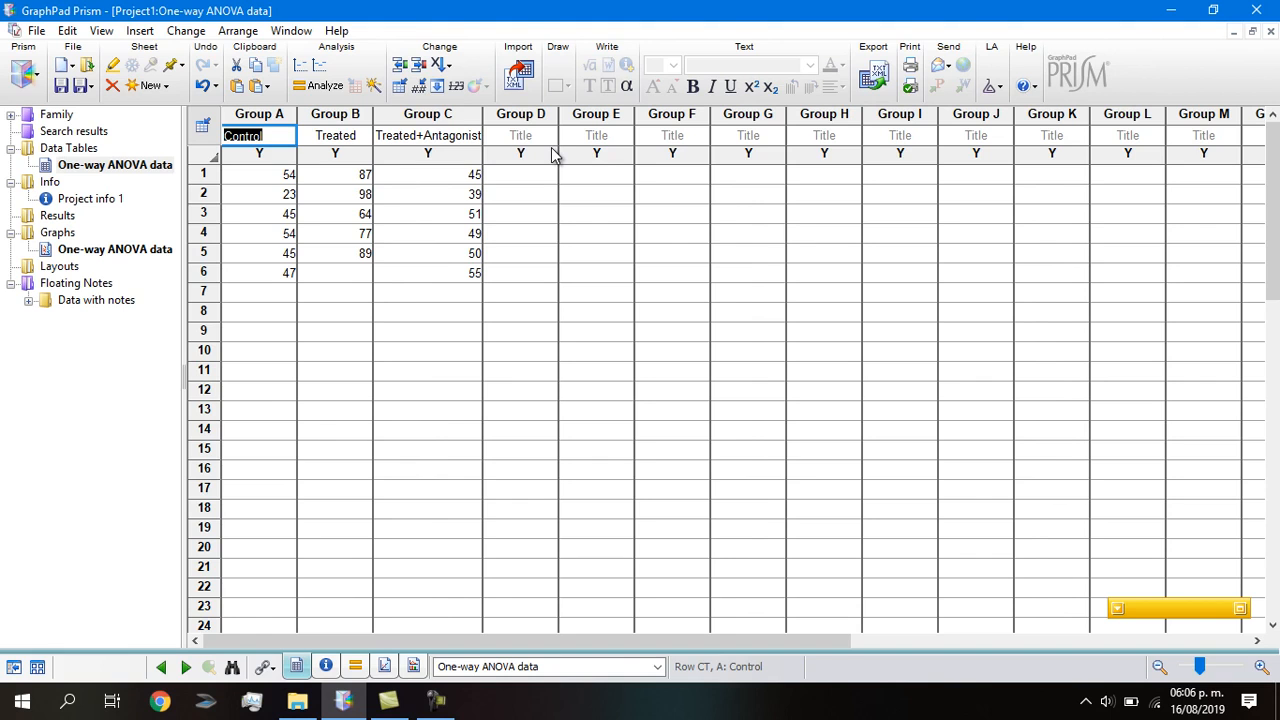
type("1")
key("Tab")
type("2")
key("Tab")
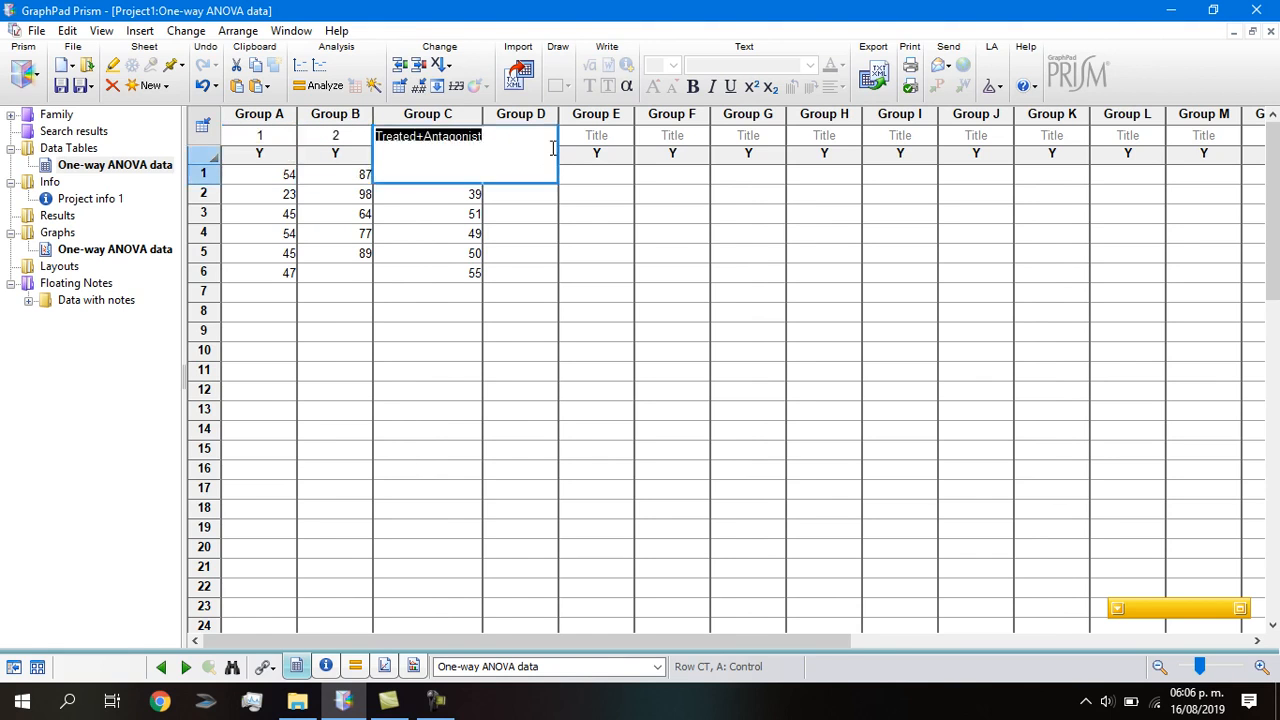
type("3")
key("Tab")
type("4")
key("Tab")
type("5")
key("Tab")
type("6")
key("Tab")
key("shift+Tab")
key("shift+Tab")
key("shift+Tab")
key("shift+Tab")
key("shift+Tab")
key("shift+Tab")
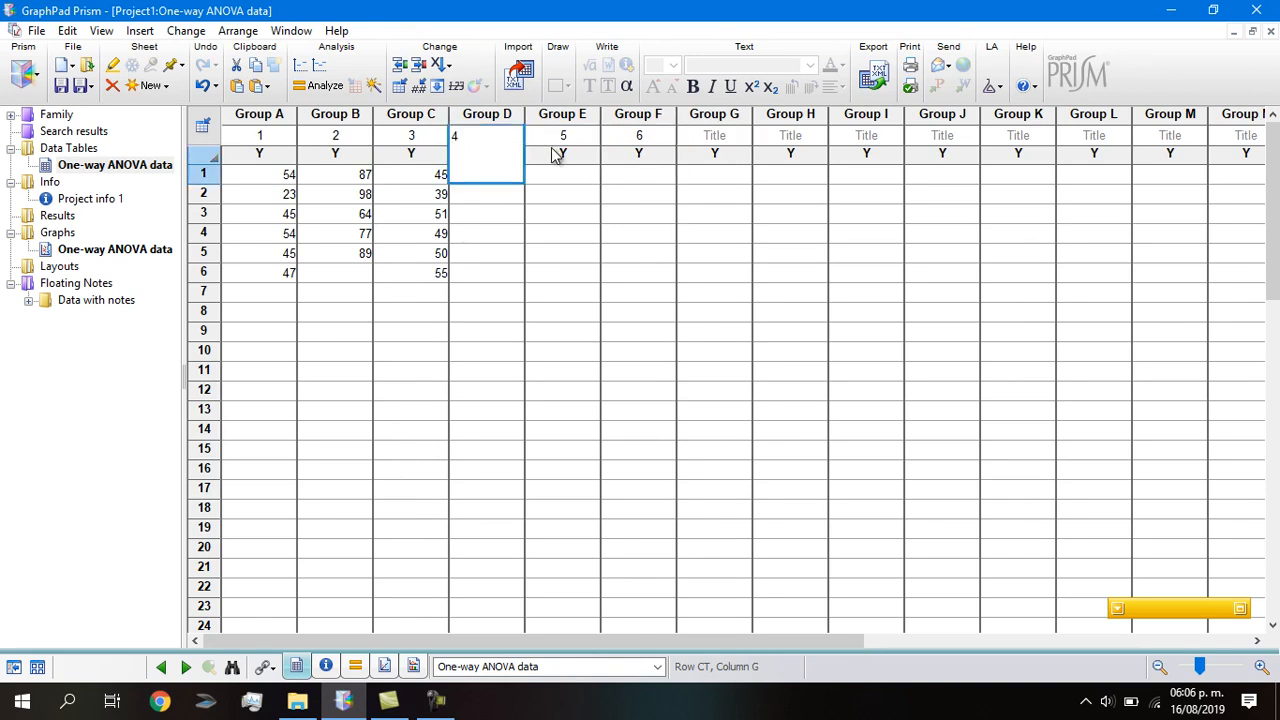
key("Down")
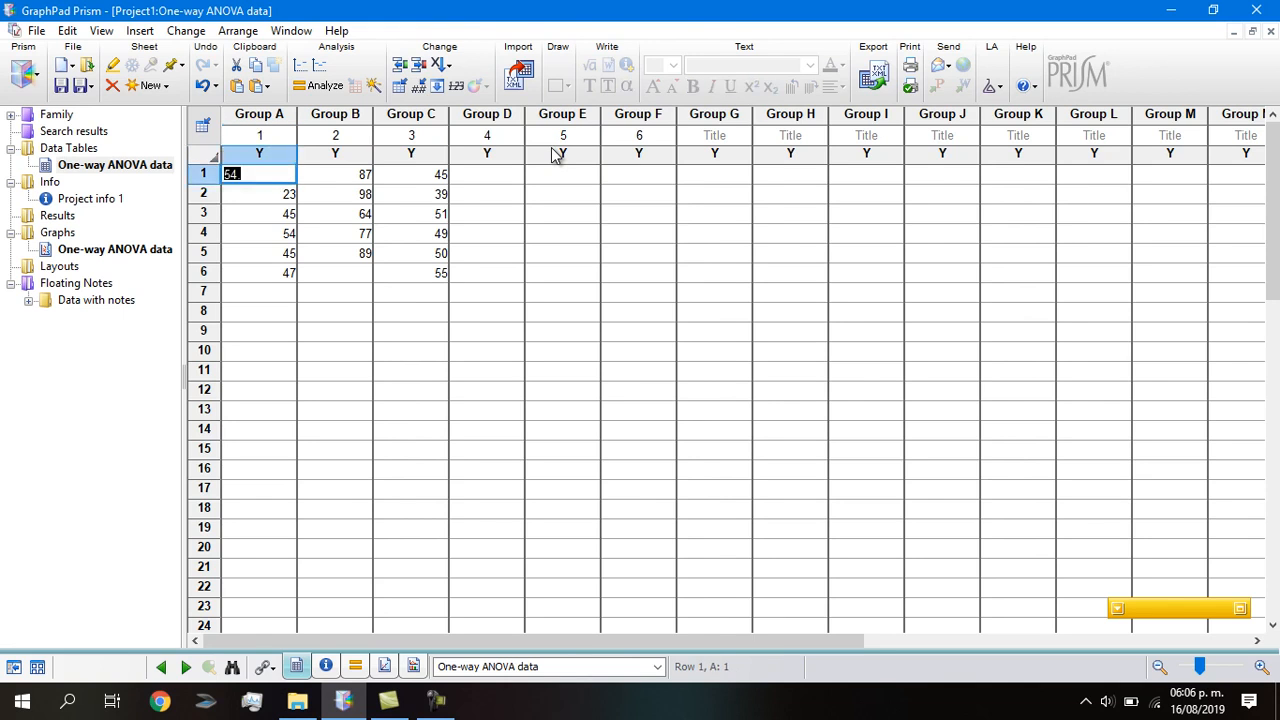
Enter 247, 228, 219, 206, 197 in column 1 and delete the leftover sixth value.
type("247")
key("Down")
type("22")
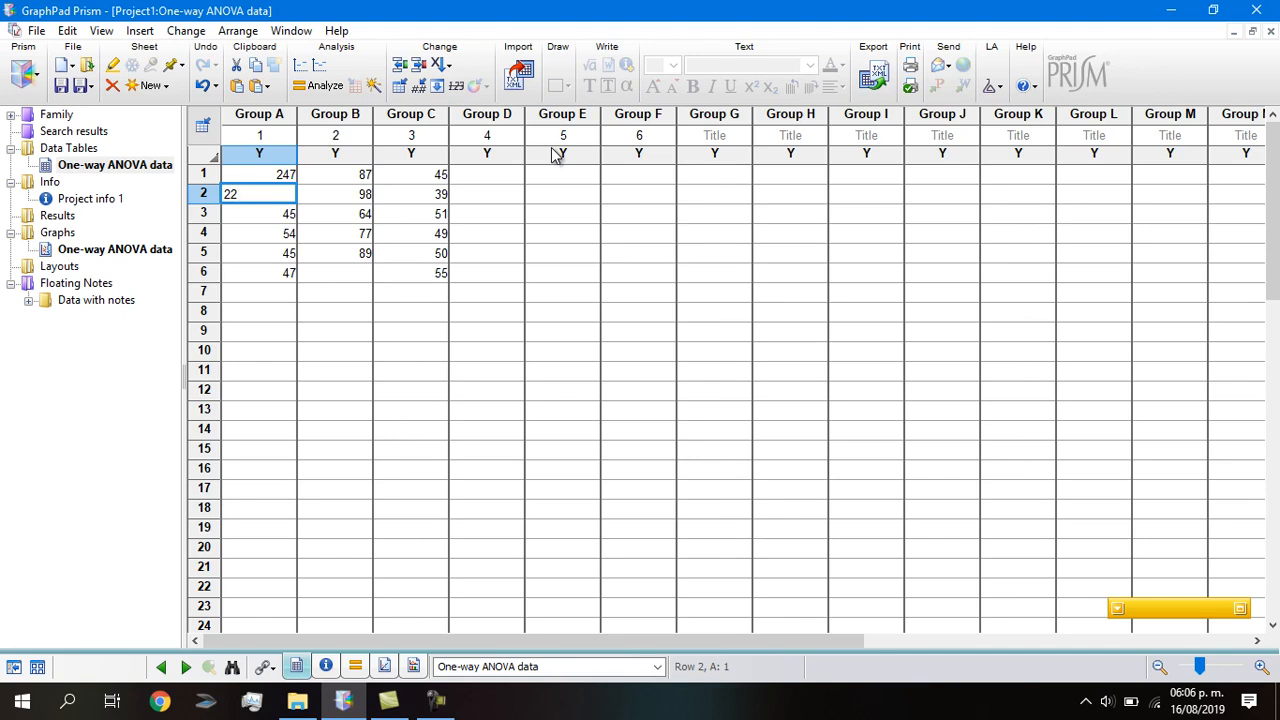
type("8")
key("Down")
type("219")
key("Down")
type("2")
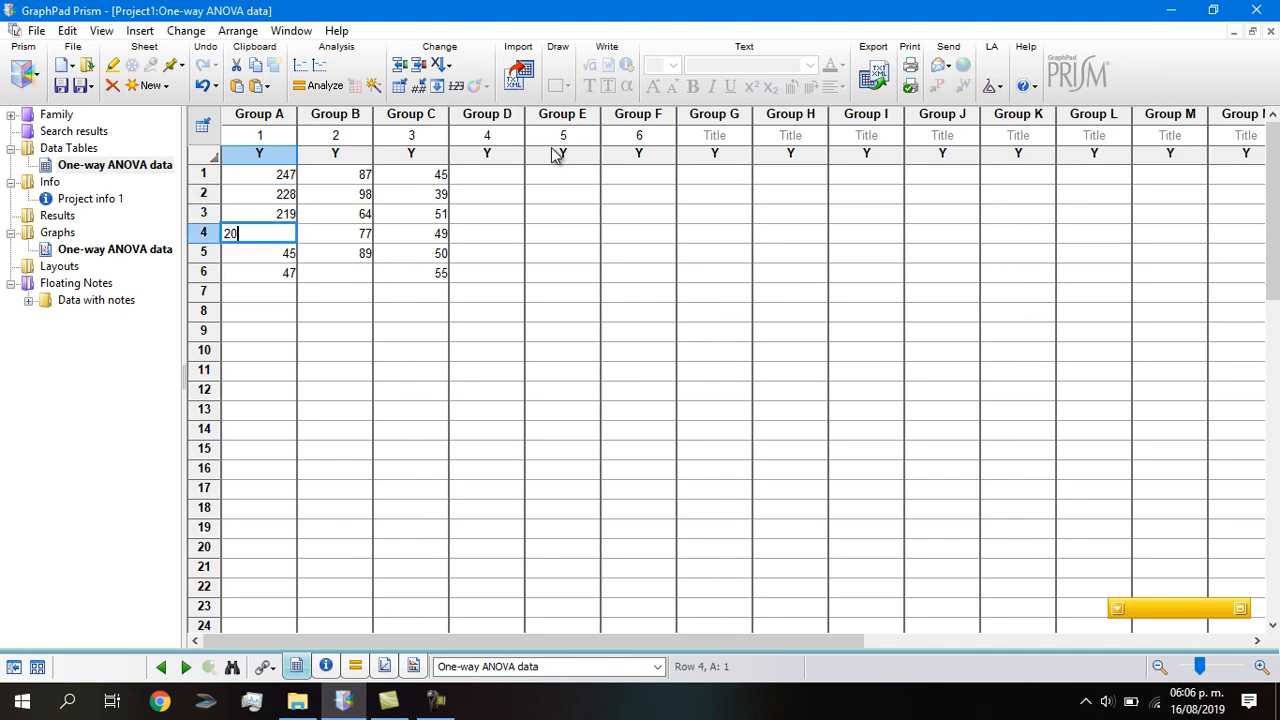
key("Down")
type("12")
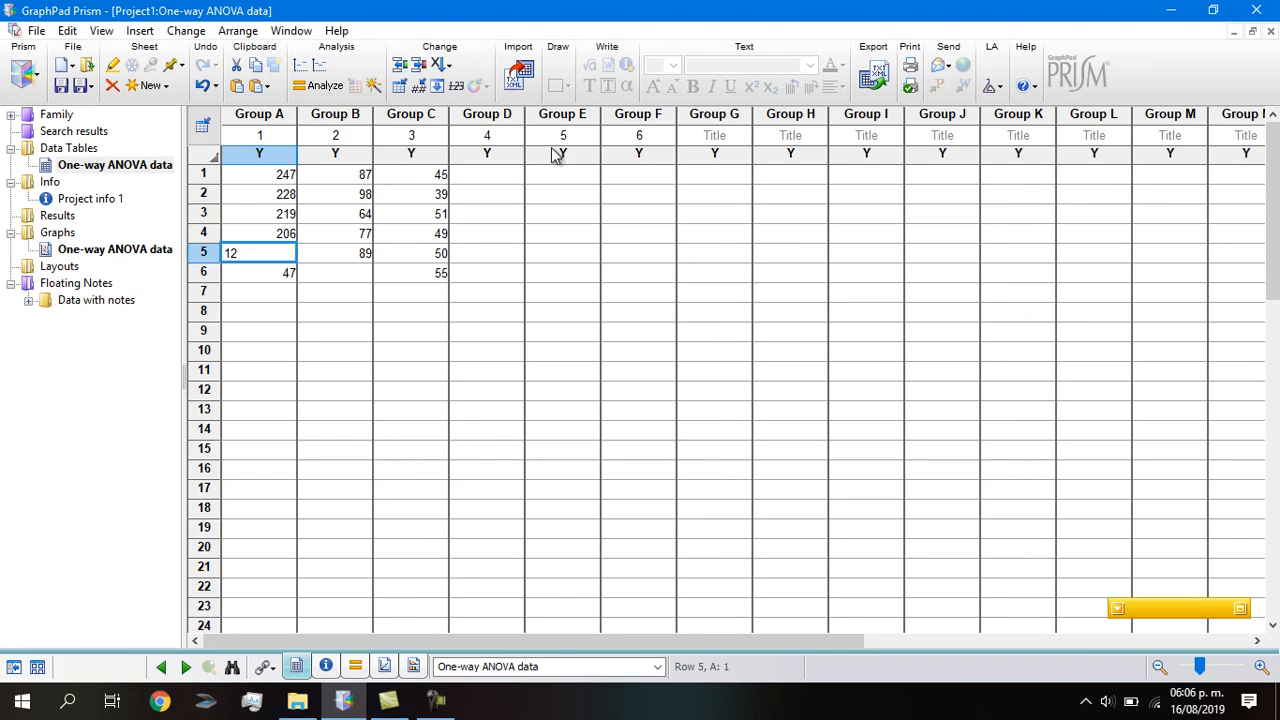
type("9")
key("Down")
key("Delete")
Keep column 2 titled 2 and enter 218, 240, 221, 207, 230 in it.
key("Up")
key("Up")
key("Up")
key("Up")
key("Up")
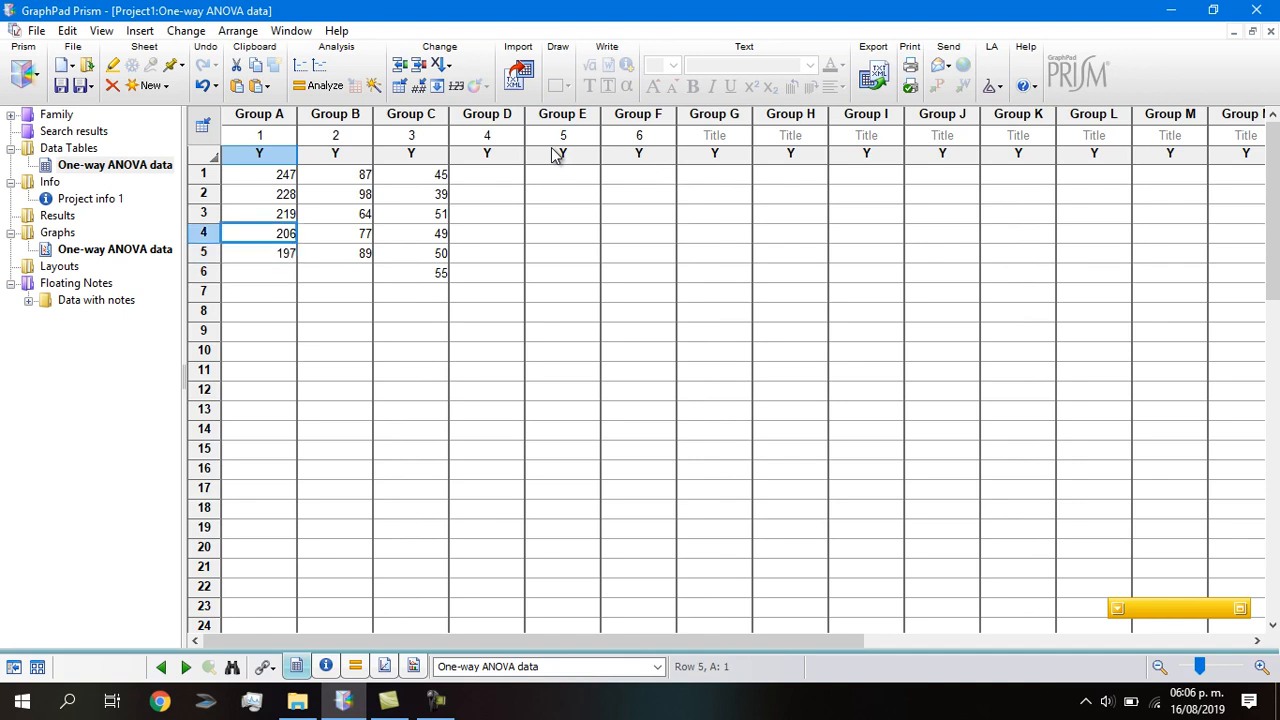
key("Up")
key("Right")
type("21")
key("Down")
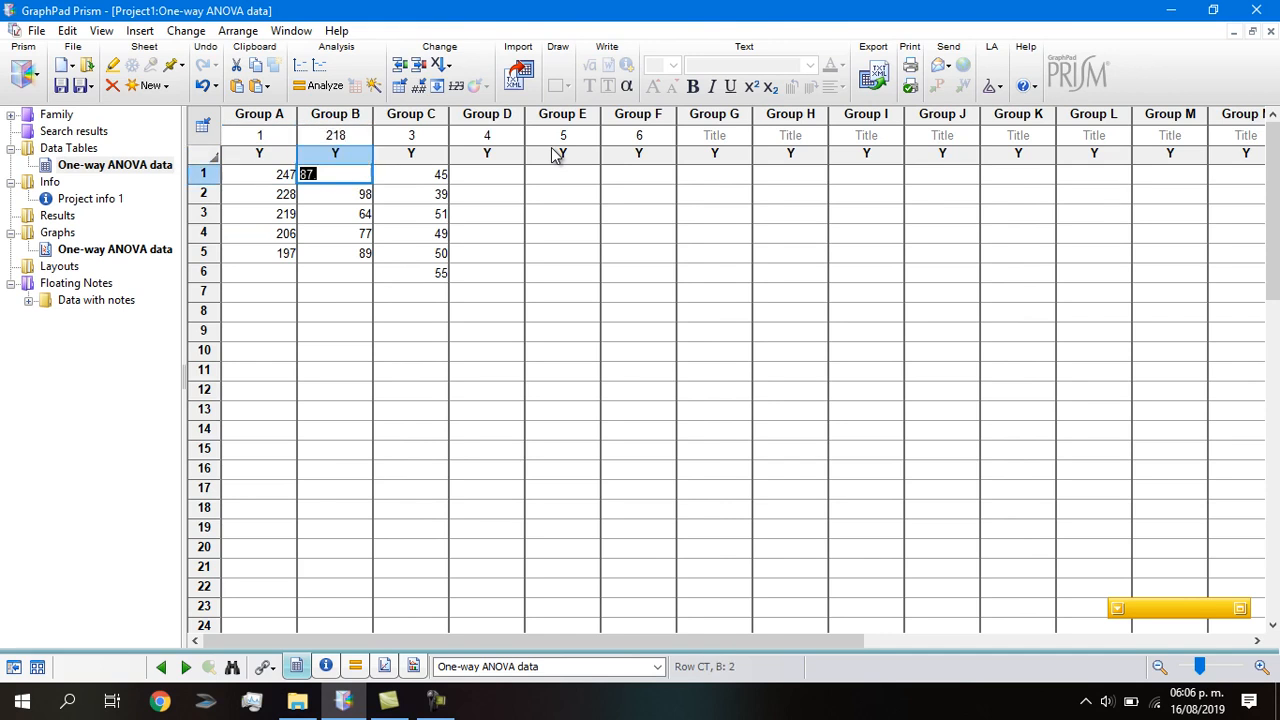
type("240")
key("Down")
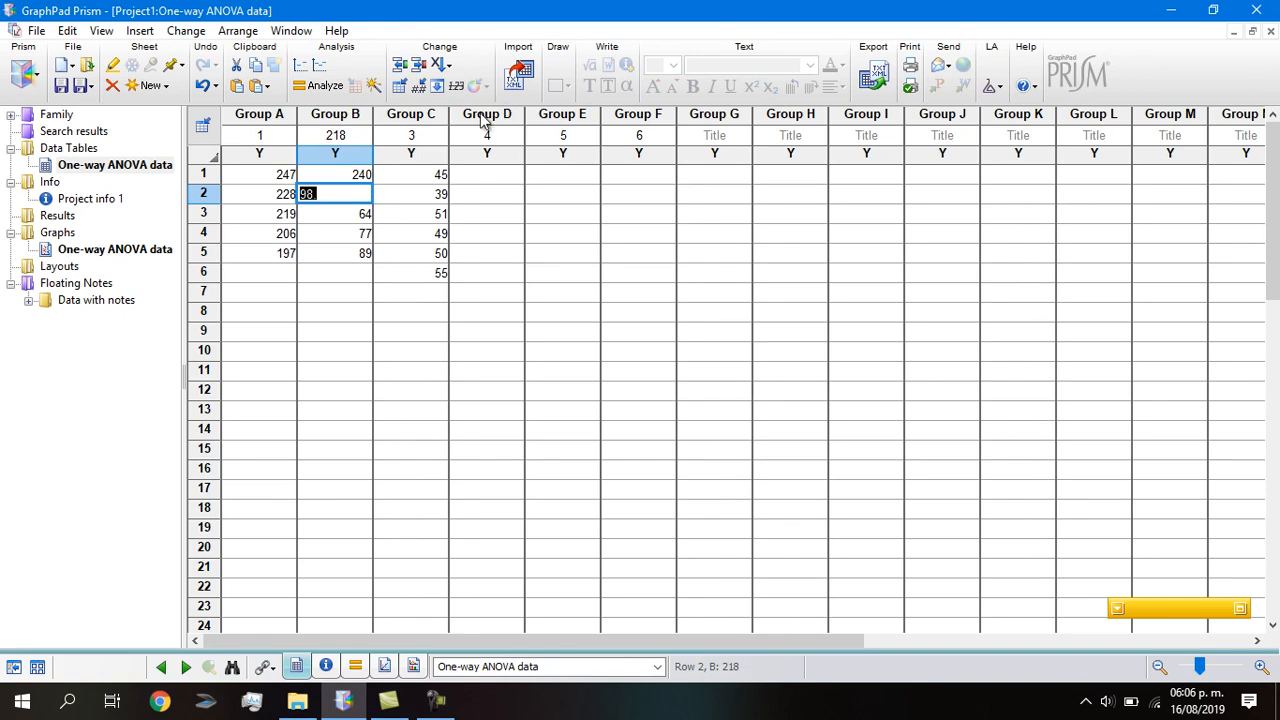
left_click(331, 137)
type("2")
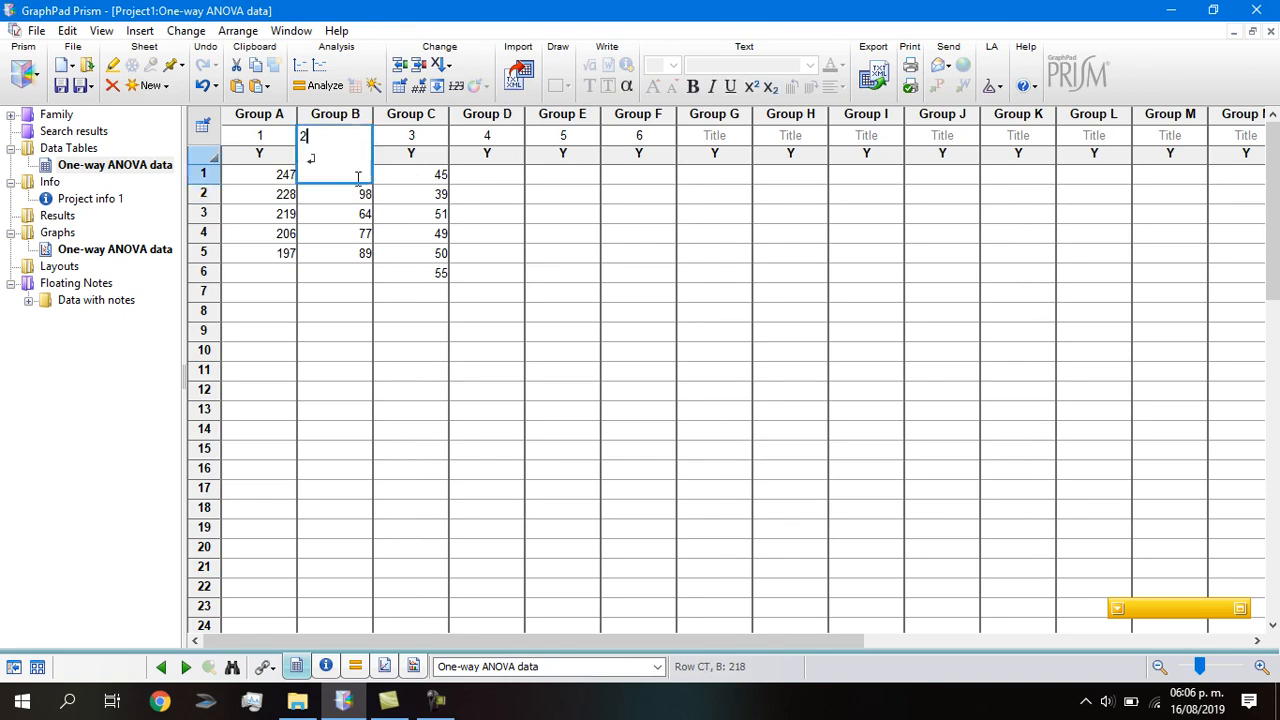
left_click(352, 192)
left_click(348, 178)
left_click(348, 194)
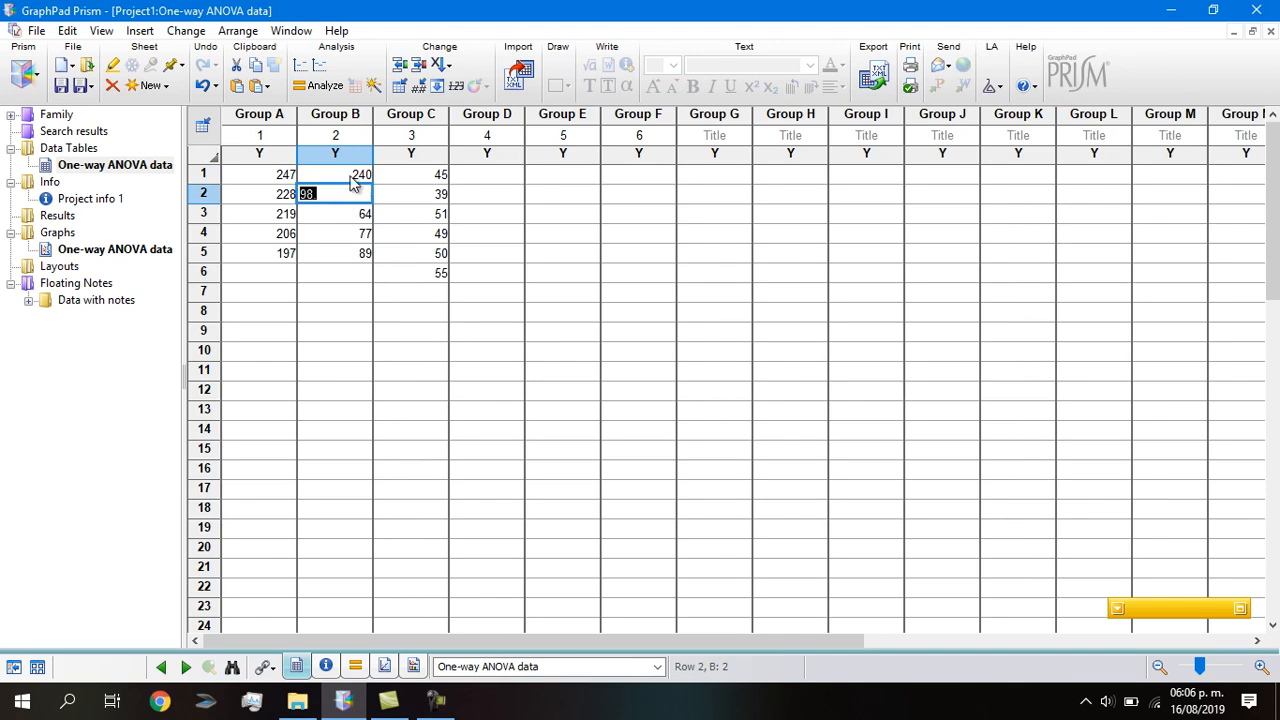
left_click(356, 177)
type("218")
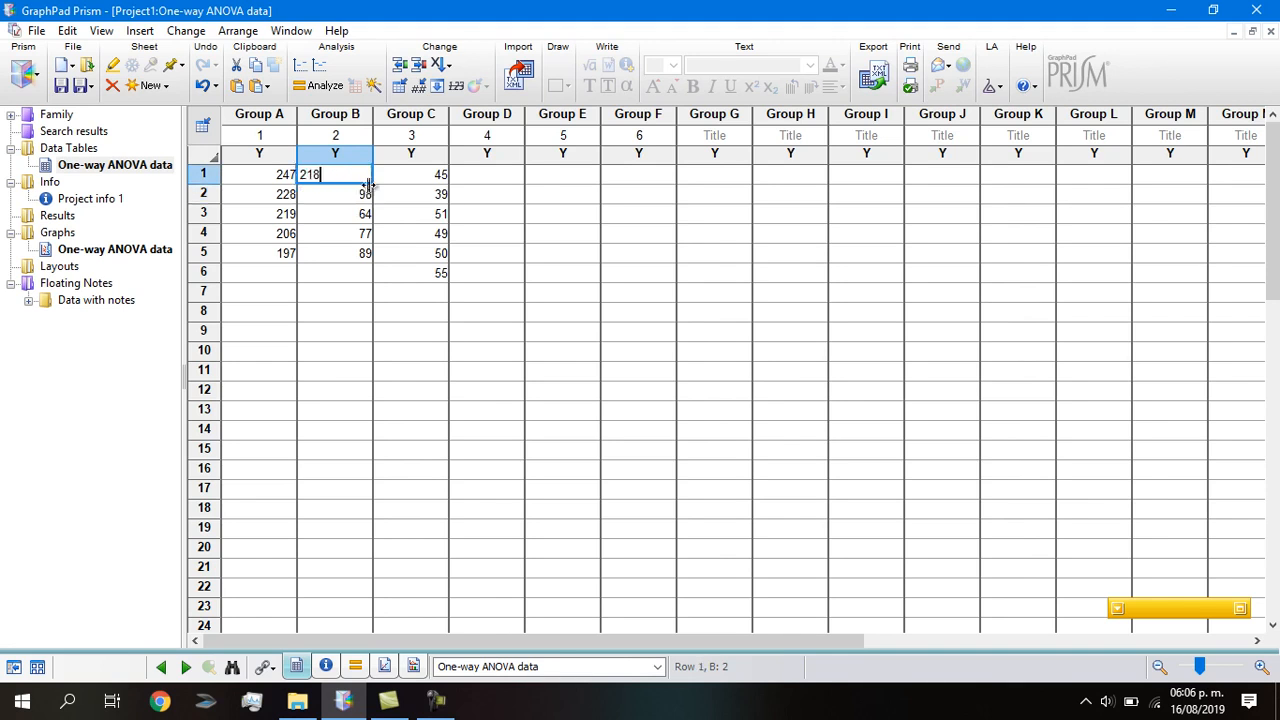
left_click(352, 193)
type("2")
key("BackSpace")
type("40")
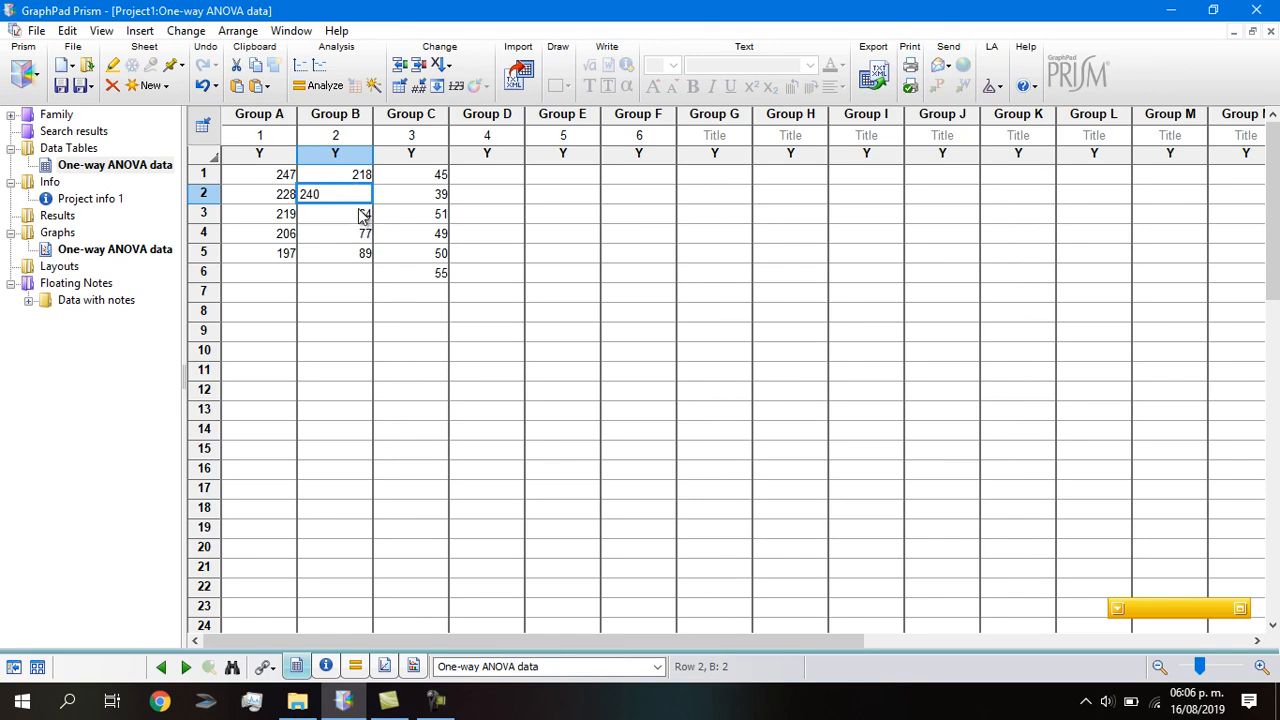
left_click(360, 211)
type("221")
left_click(355, 235)
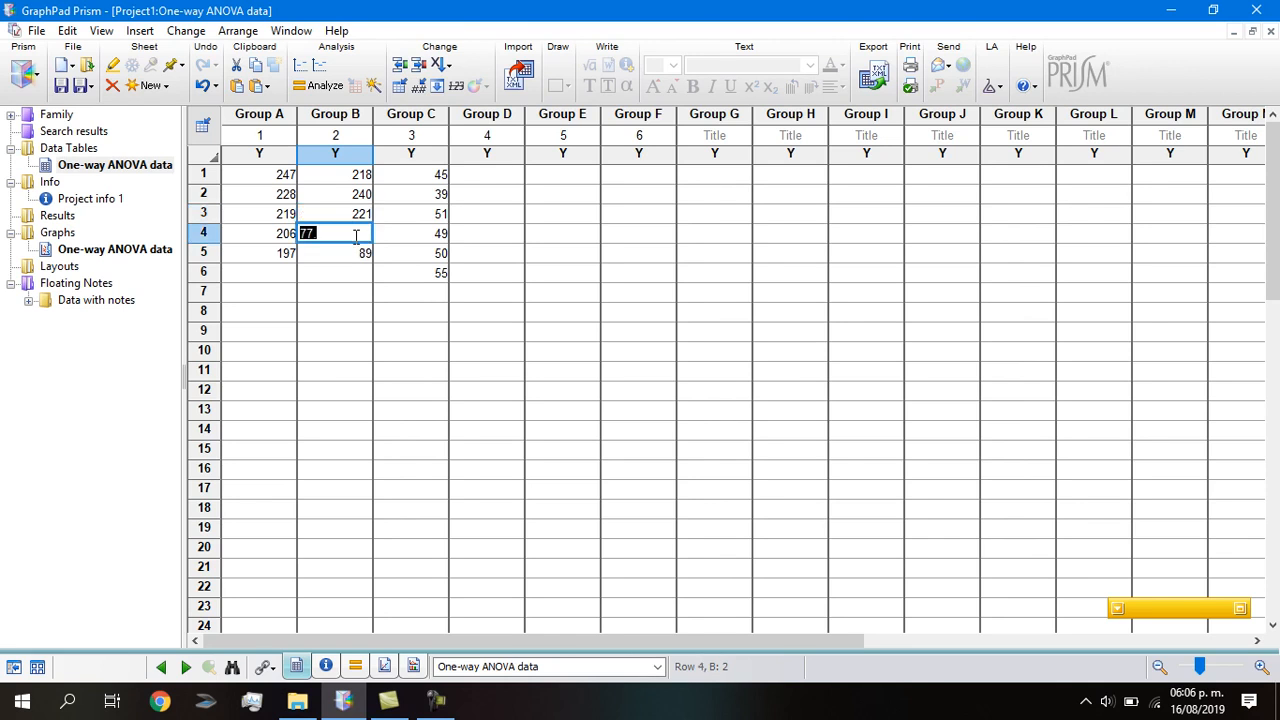
type("207")
left_click(352, 252)
type("230")
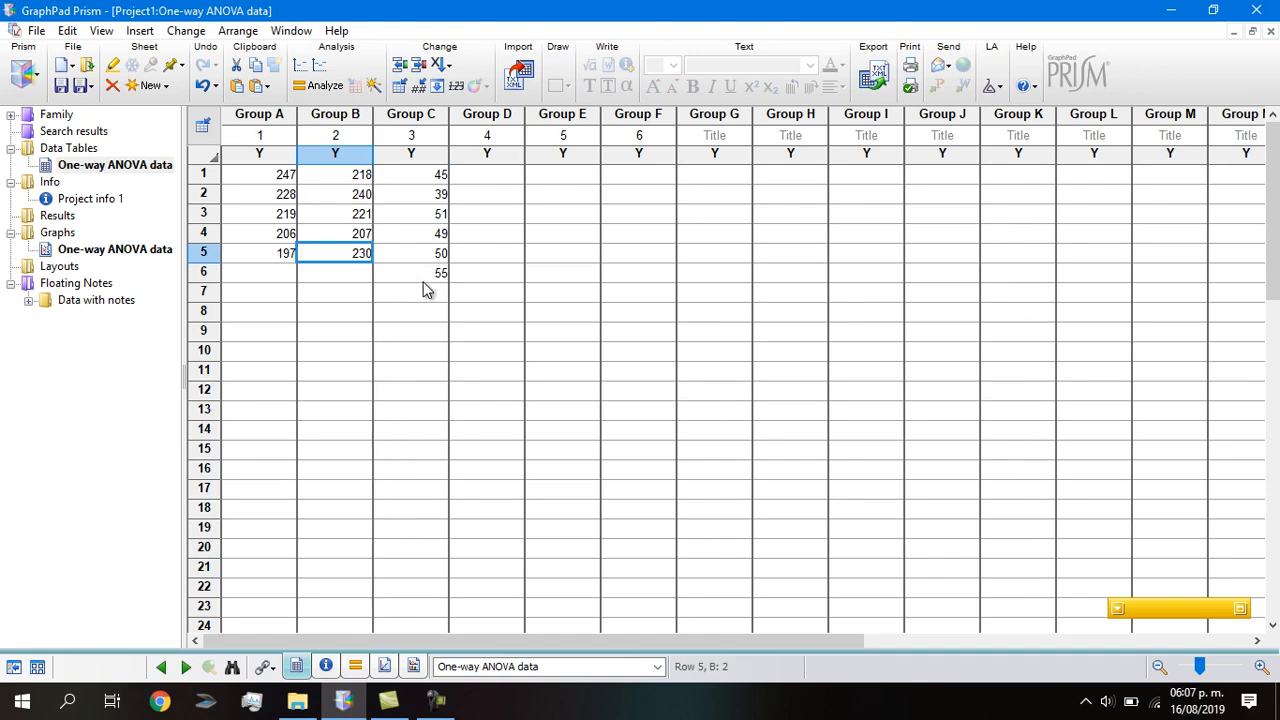
Clear old column 3 values and copy columns 1–2 data into columns 3–4 and 5–6.
left_click_drag(422, 281, 437, 177)
key("Delete")
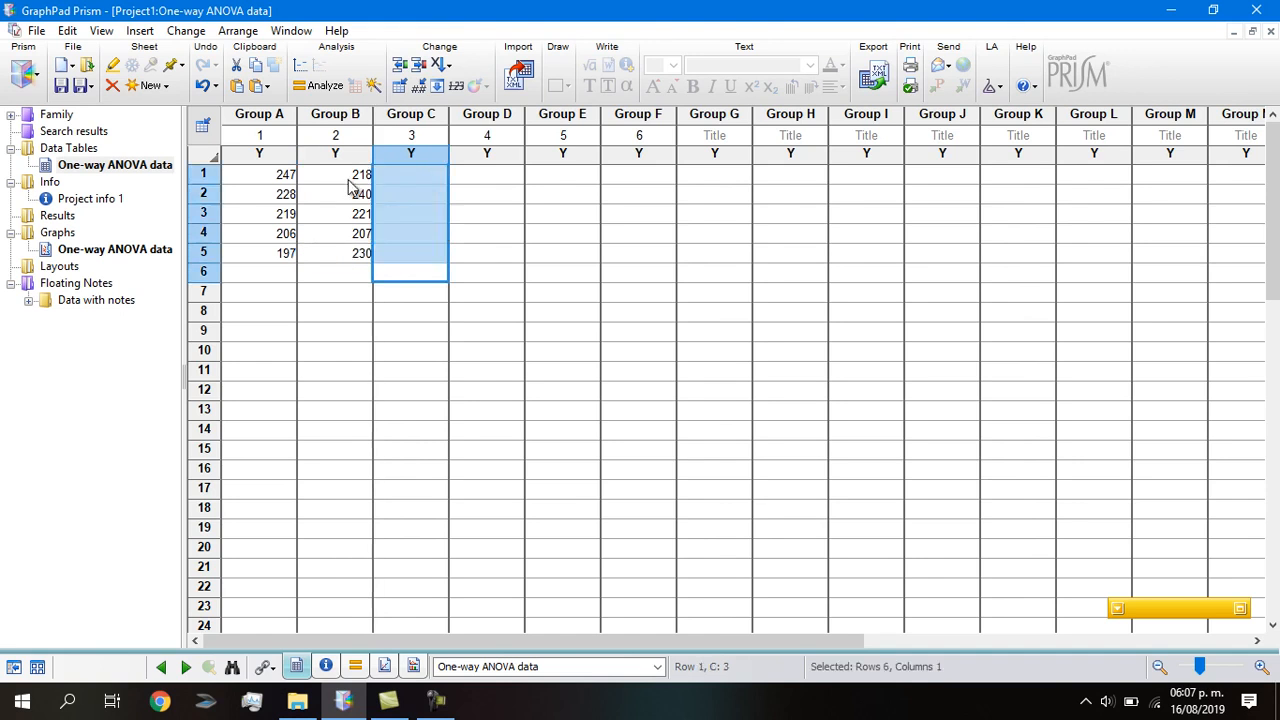
left_click(265, 176)
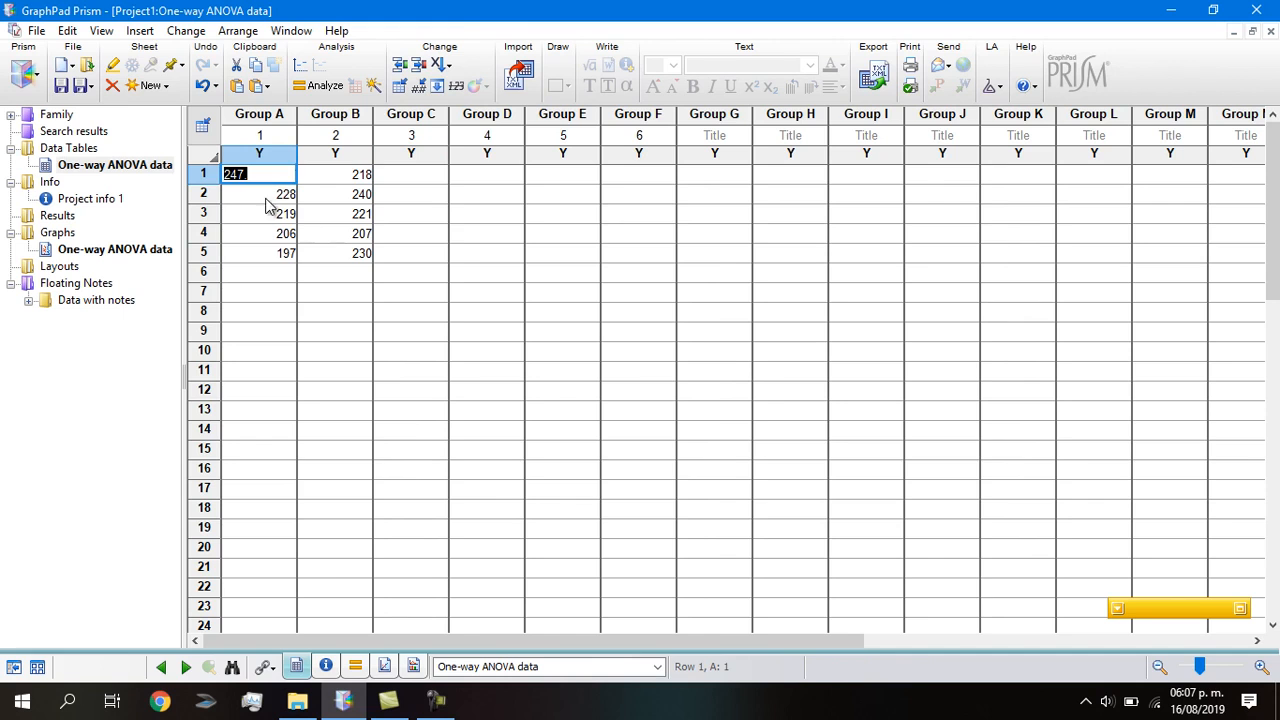
left_click_drag(367, 262, 252, 183)
key("ctrl+c")
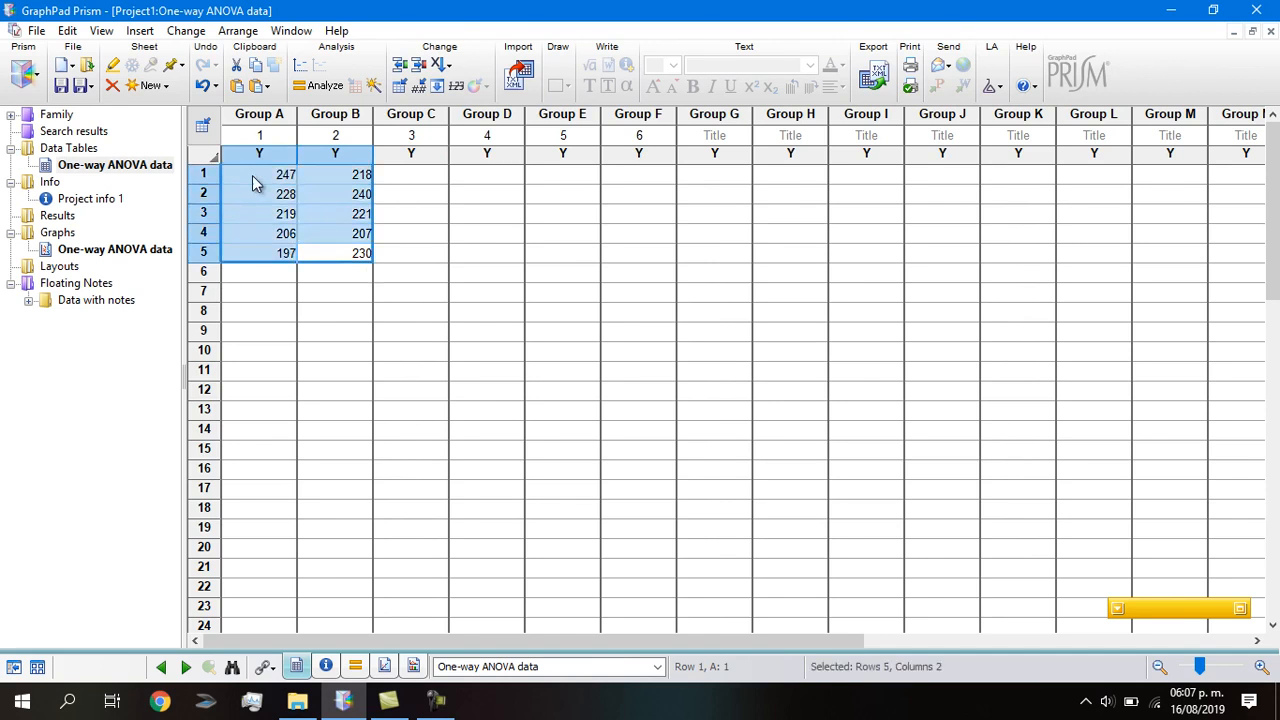
left_click(424, 174)
key("ctrl+v")
left_click(563, 174)
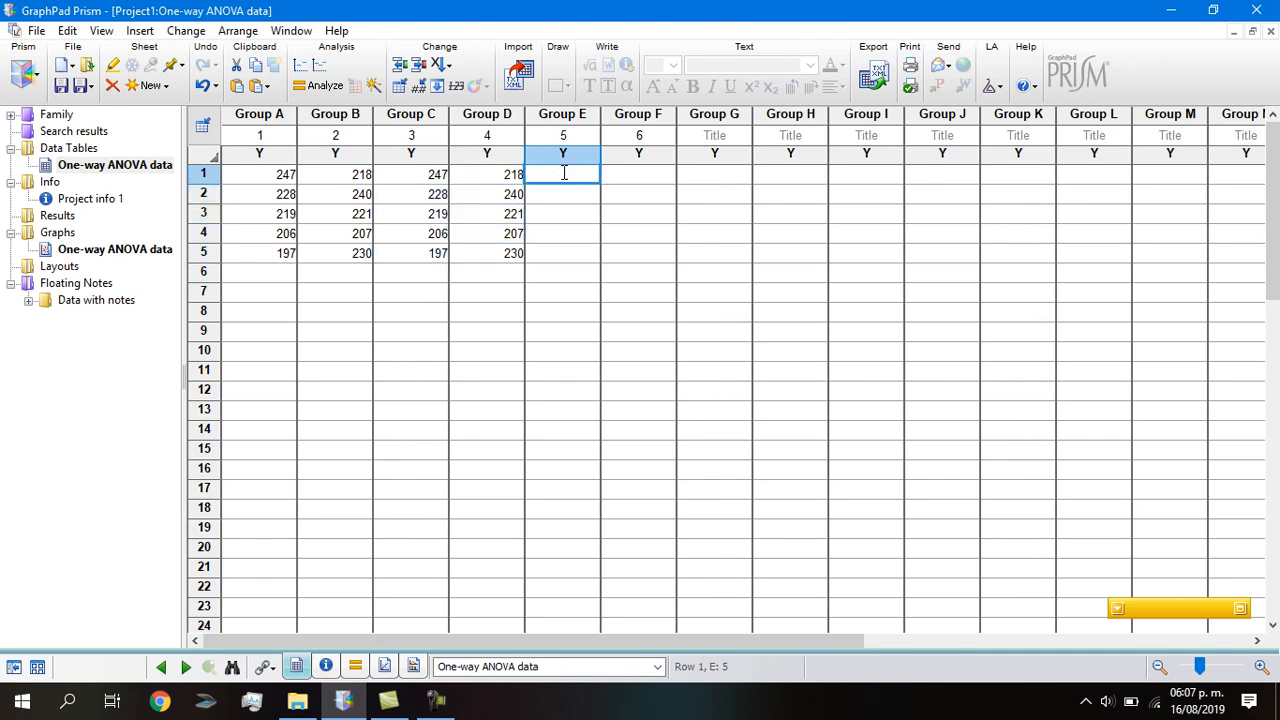
key("ctrl+v")
left_click(608, 372)
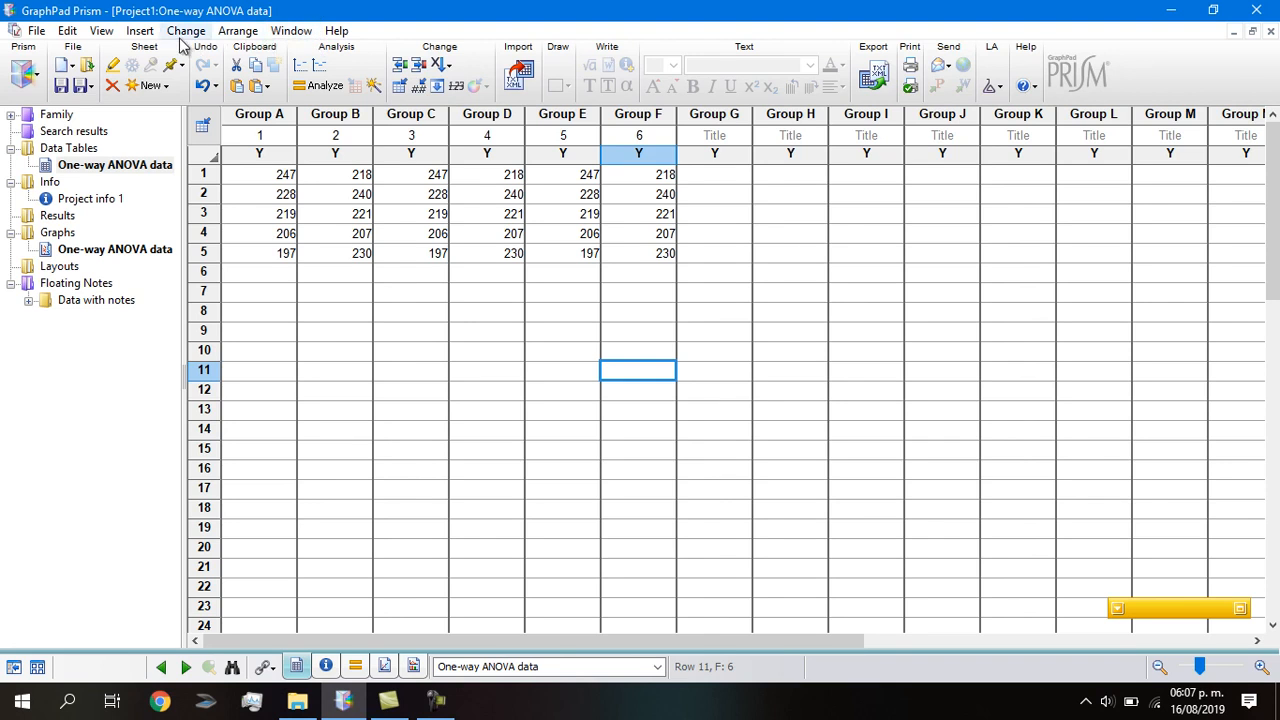
Start a One-way ANOVA (and nonparametric) column analysis on all six data sets.
left_click(320, 88)
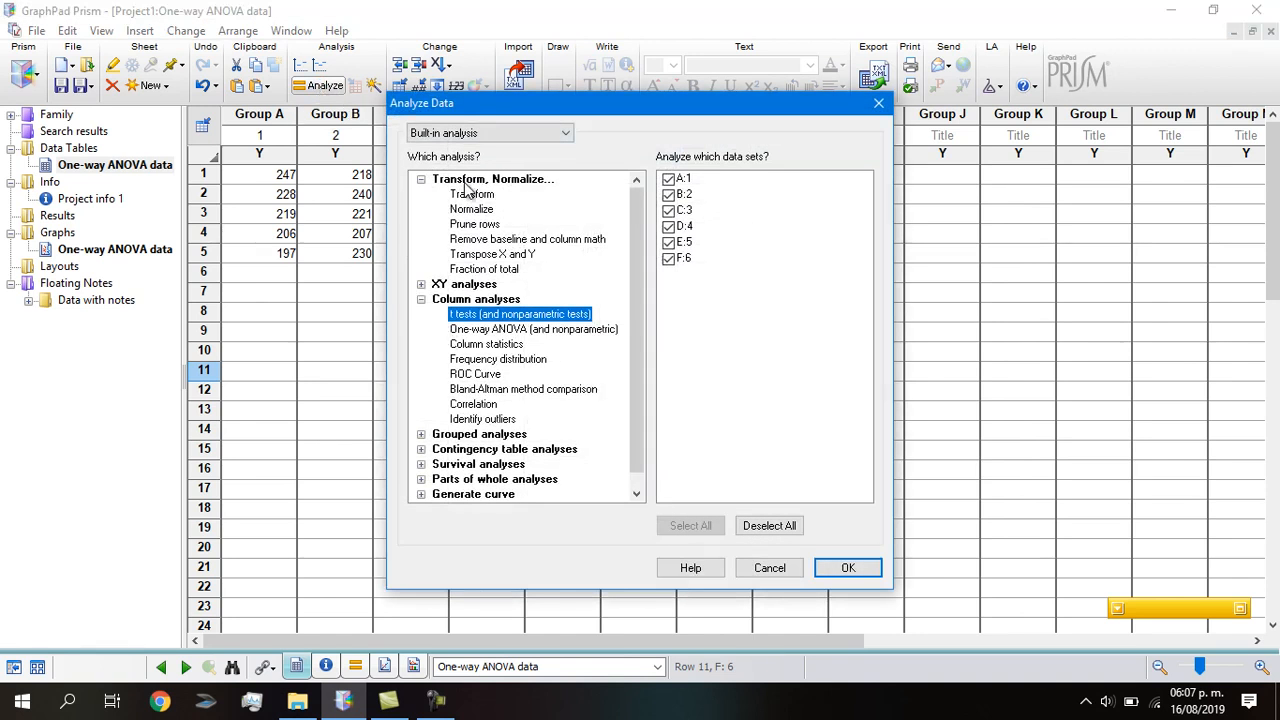
left_click(481, 333)
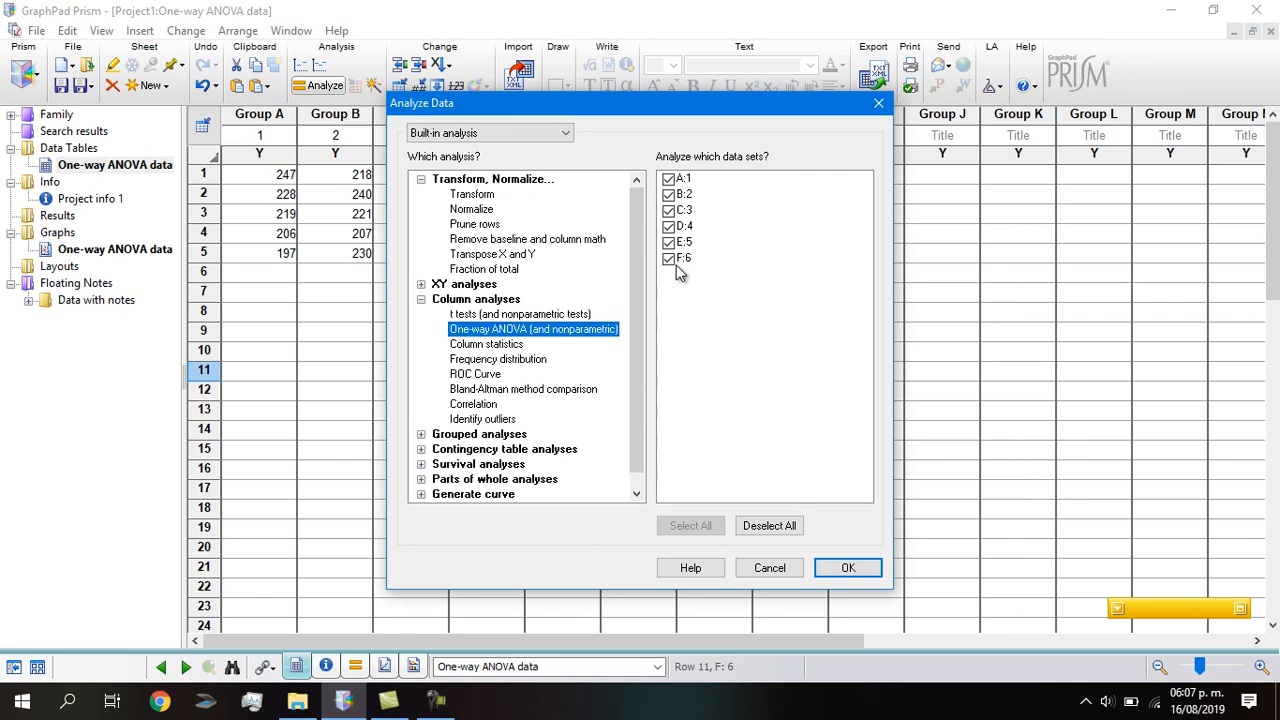
left_click(847, 568)
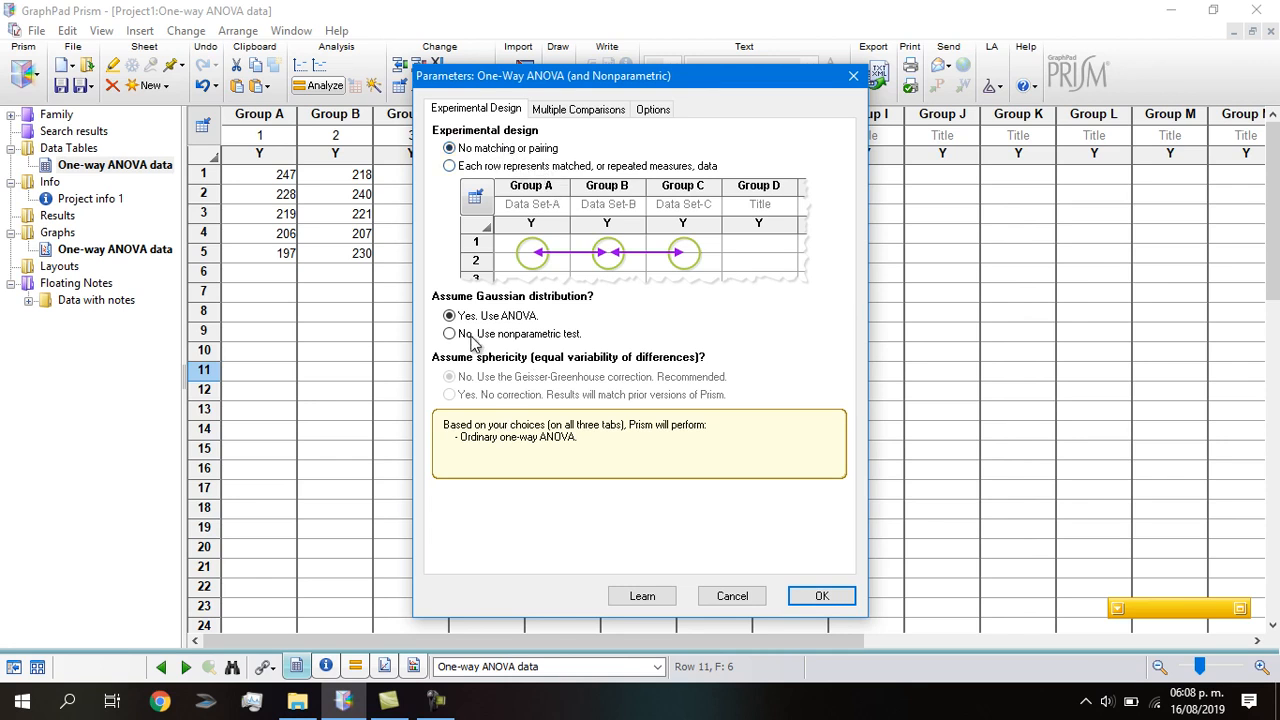
Review the Multiple Comparisons and Options tabs: compare all means pairwise with Tukey at 0.05.
left_click(560, 111)
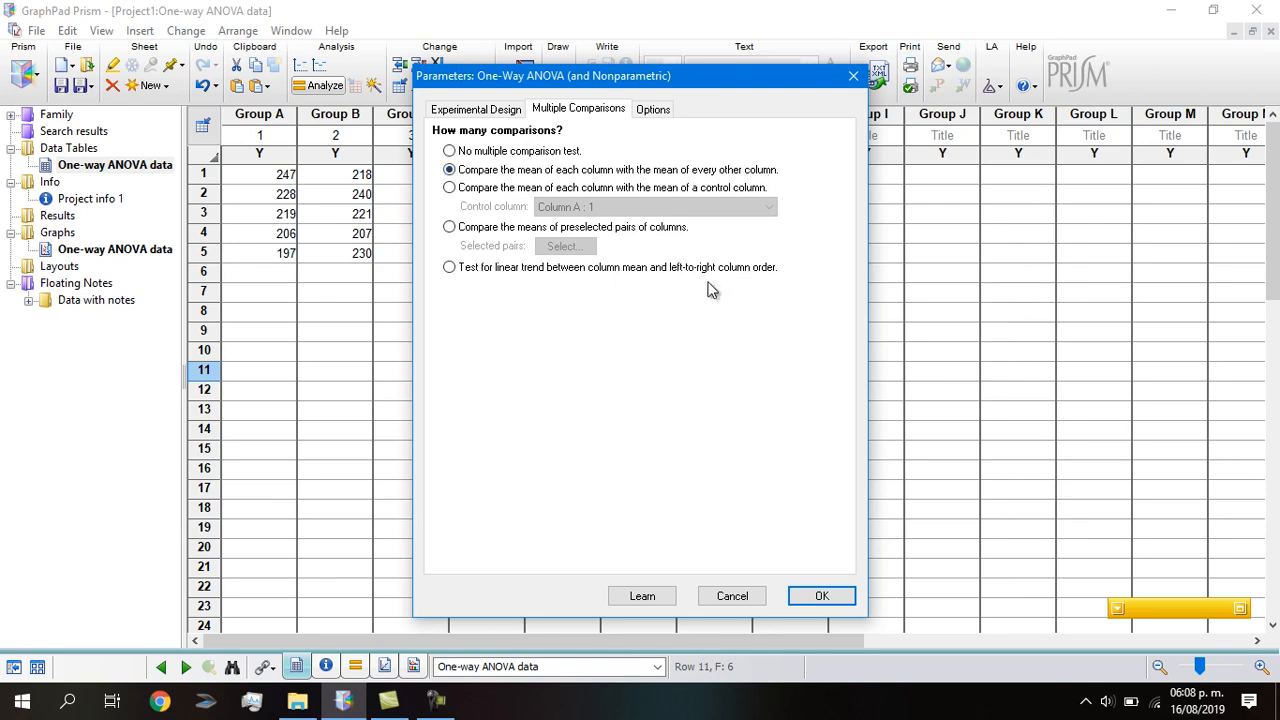
left_click(652, 112)
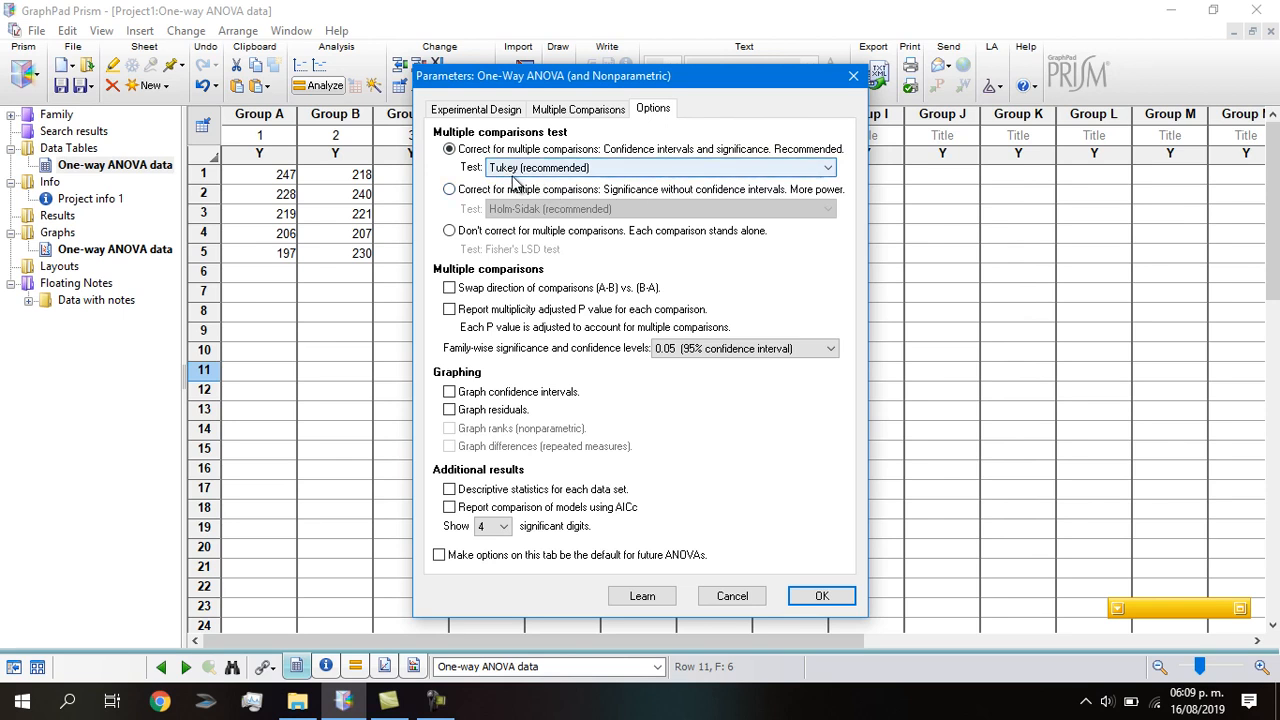
Choose correction with confidence intervals and significance using Tukey's test, family-wise alpha 0.05.
left_click(824, 174)
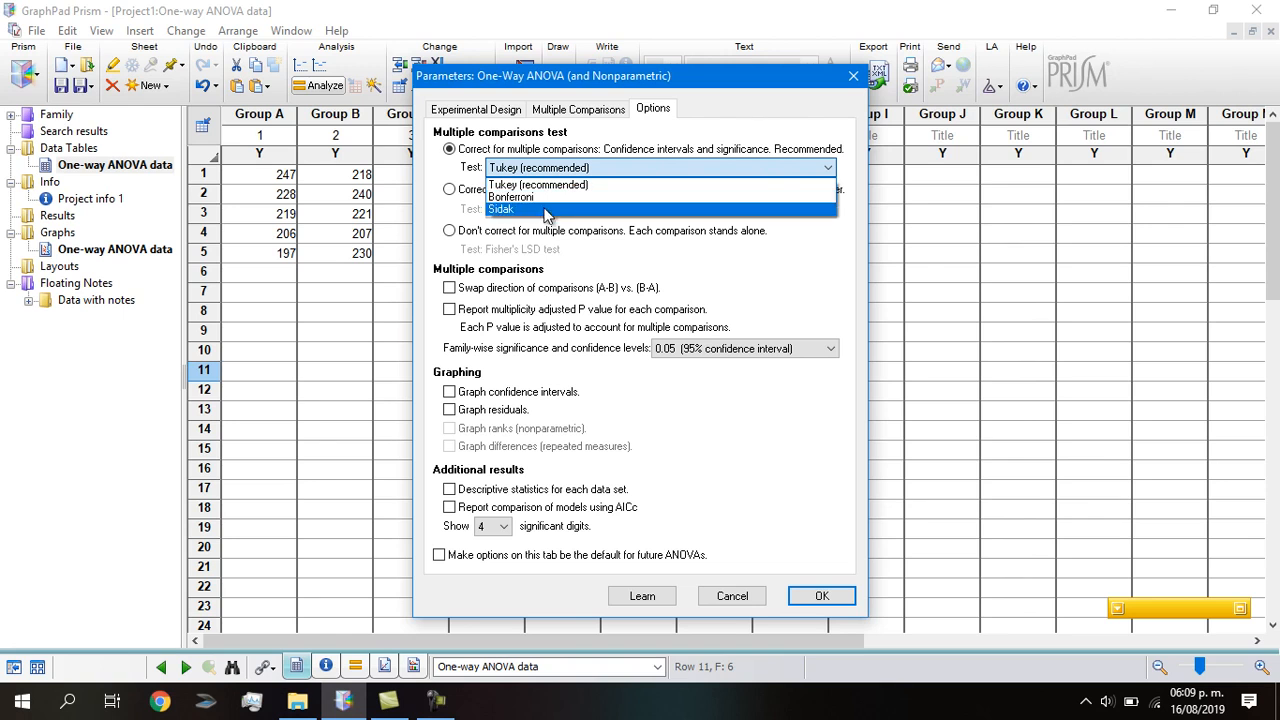
left_click(462, 193)
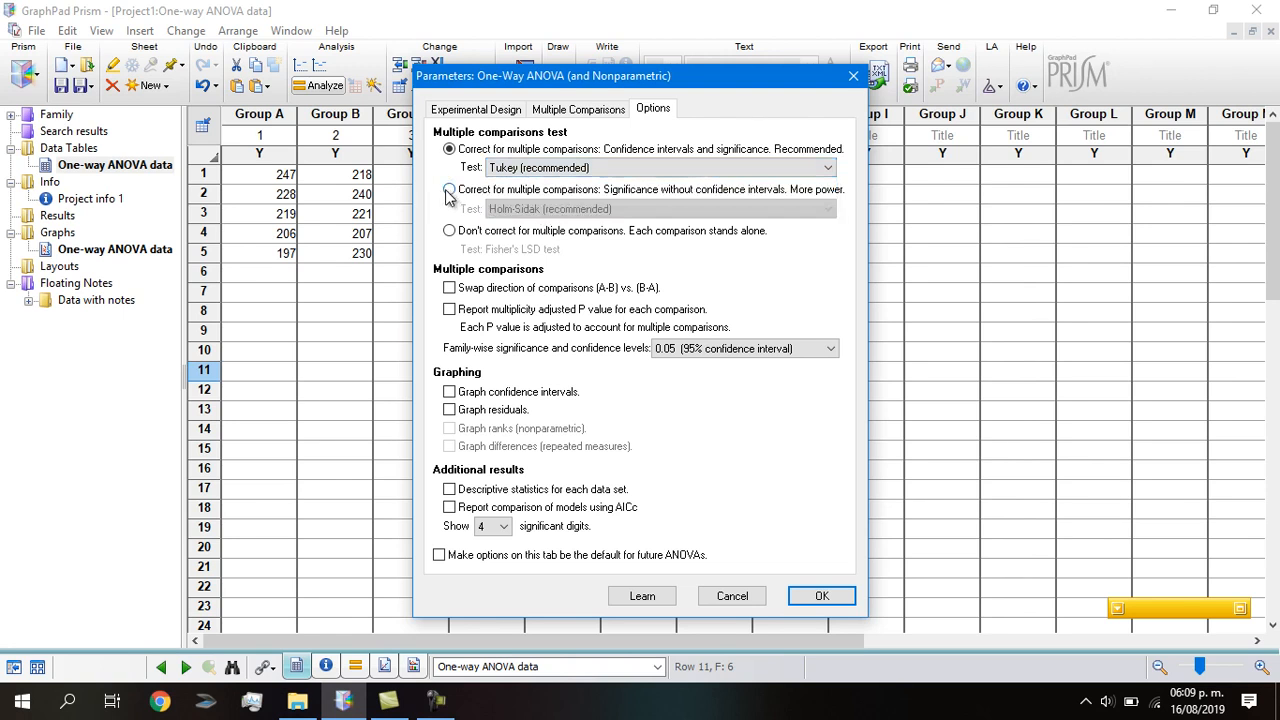
left_click(453, 191)
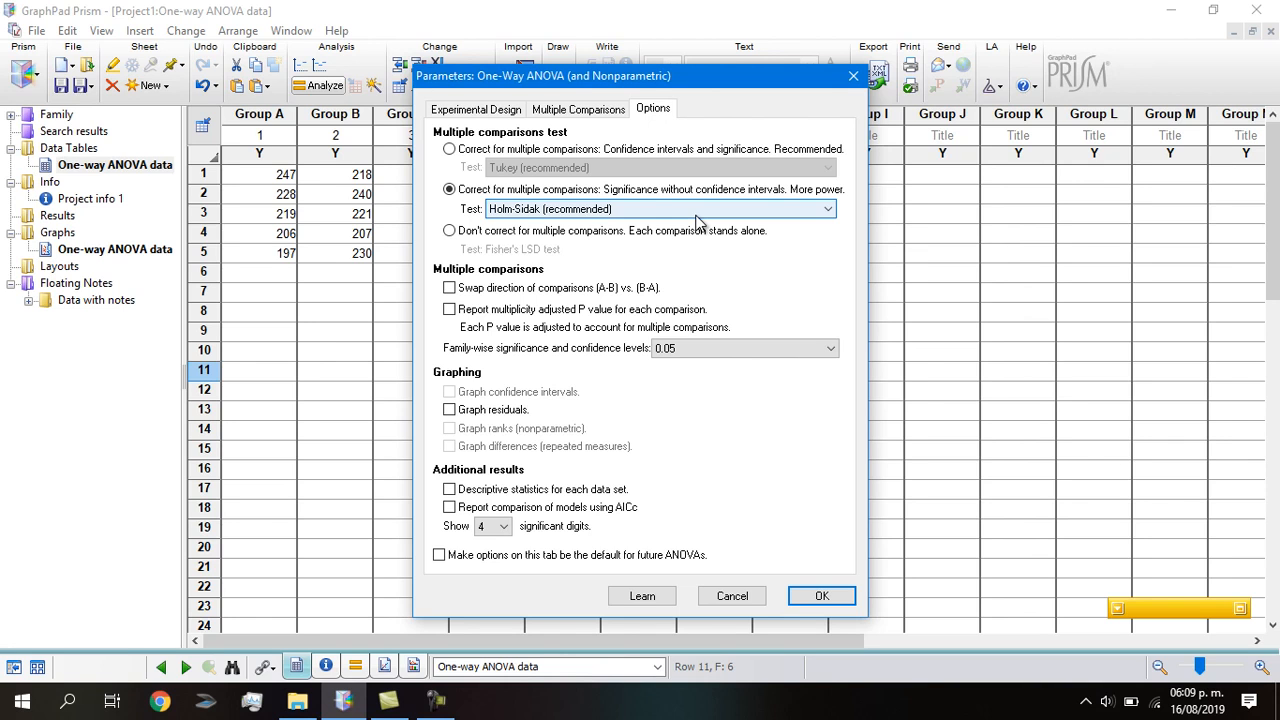
left_click(449, 150)
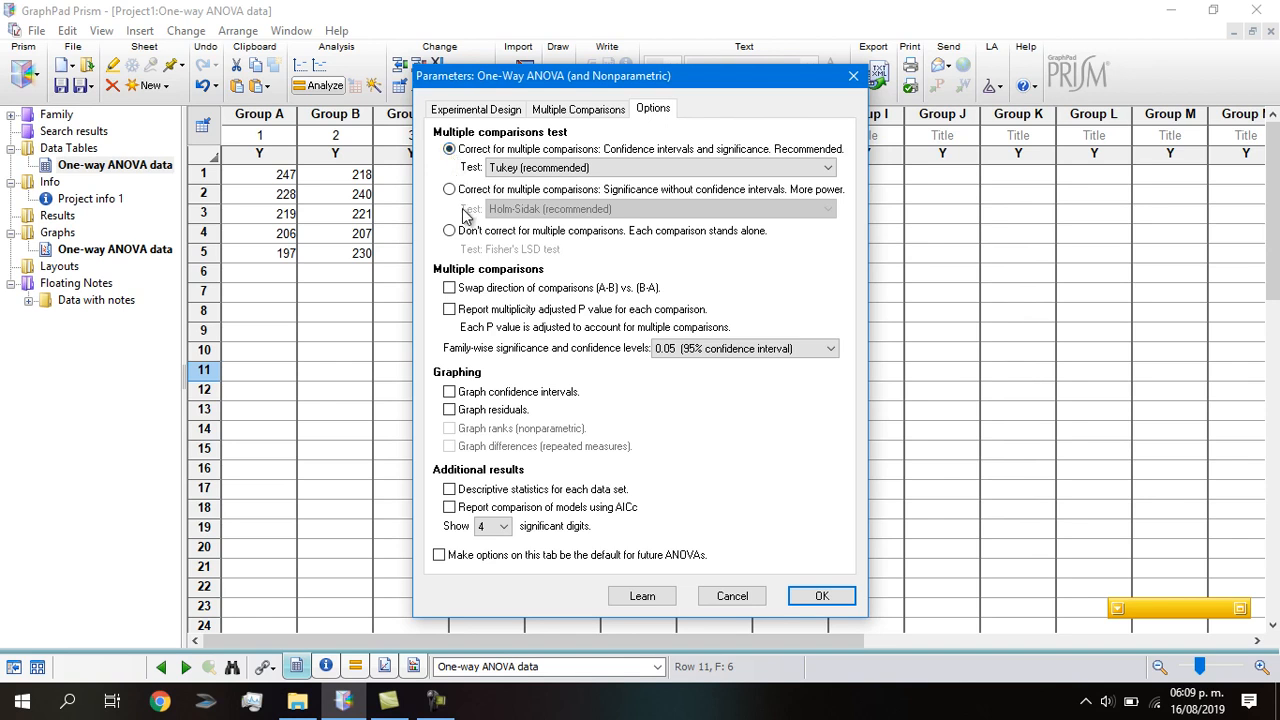
left_click(449, 189)
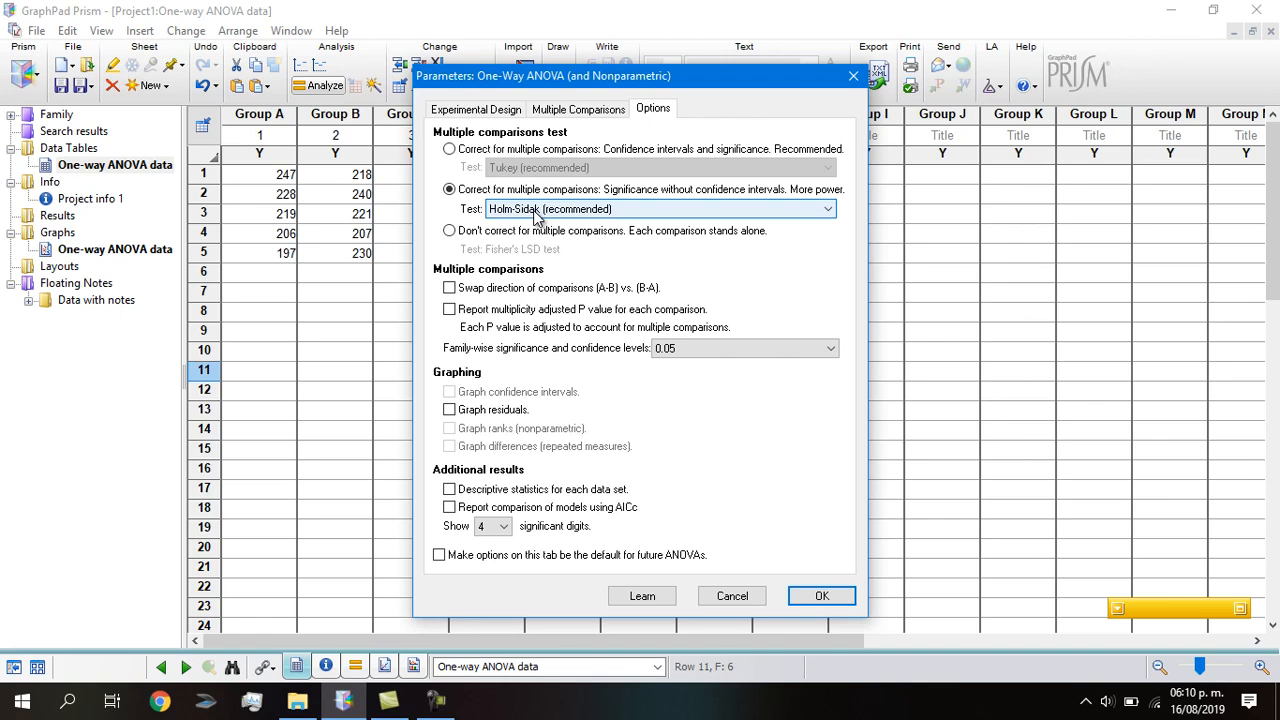
left_click(449, 149)
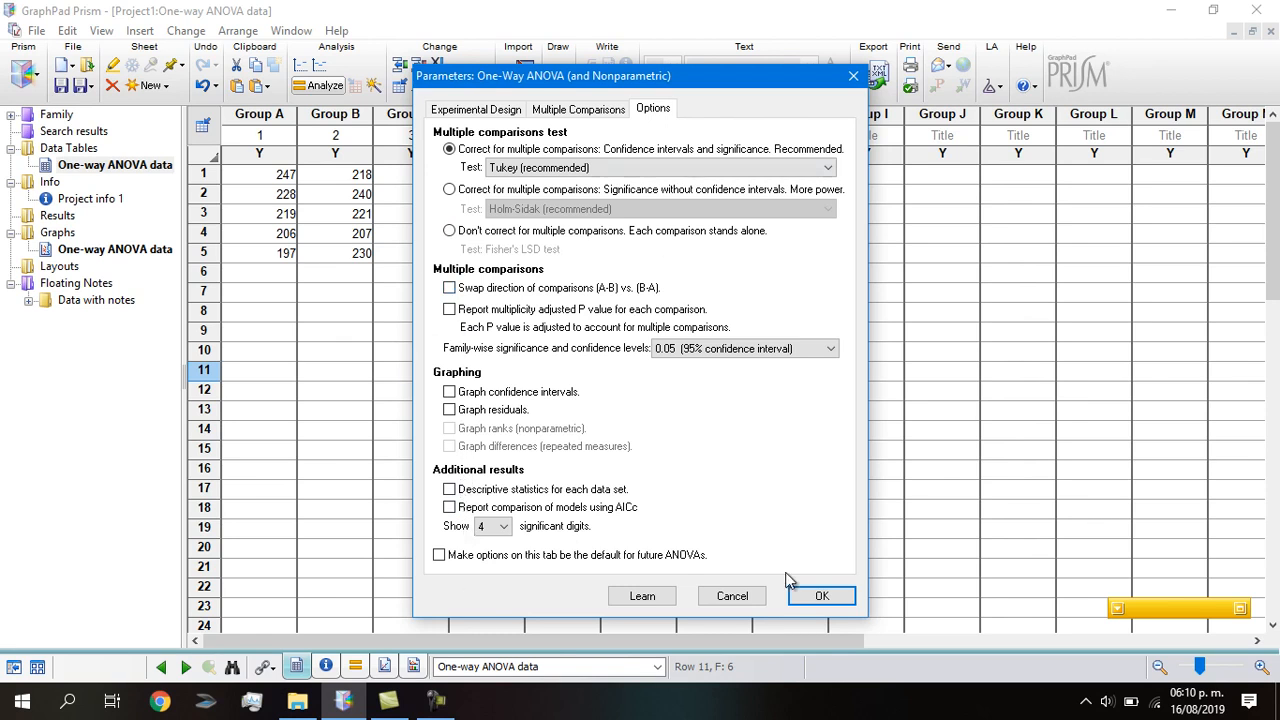
Run the ANOVA and review results (F = 0.08097, P = 0.9946) and Tukey's multiple comparisons.
left_click(822, 596)
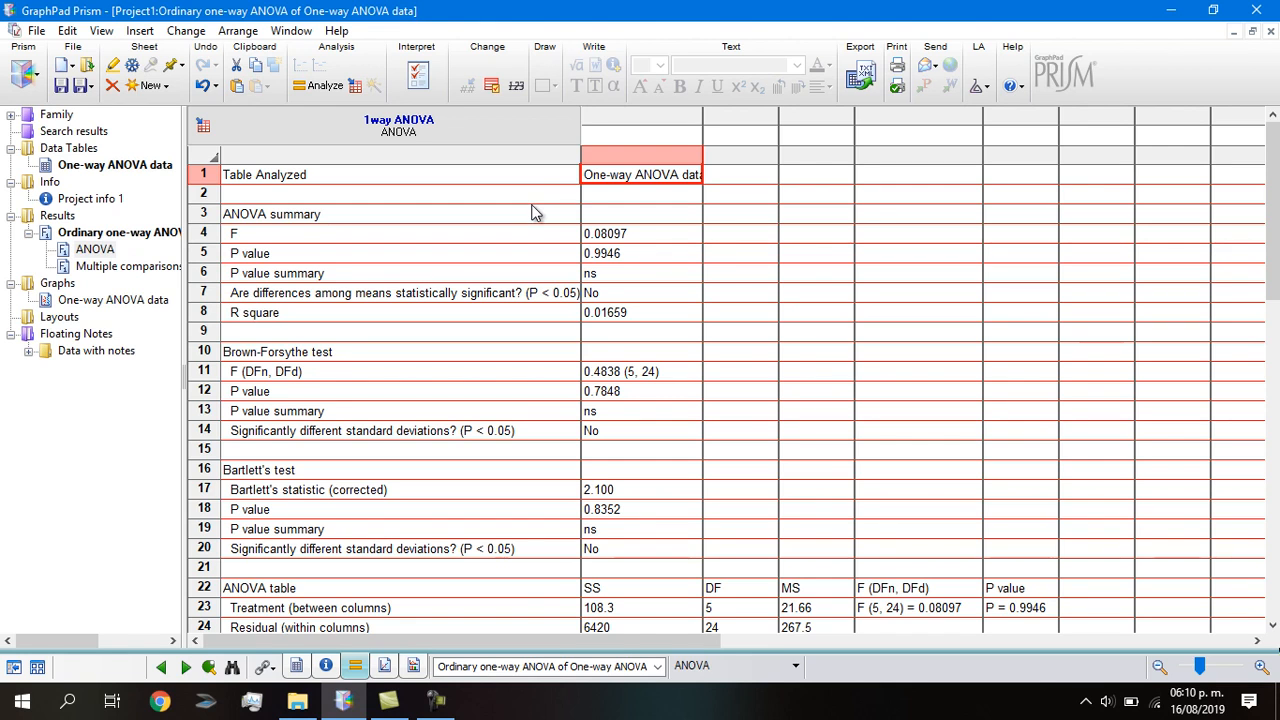
left_click(514, 230)
scroll(523, 262, "down", 1)
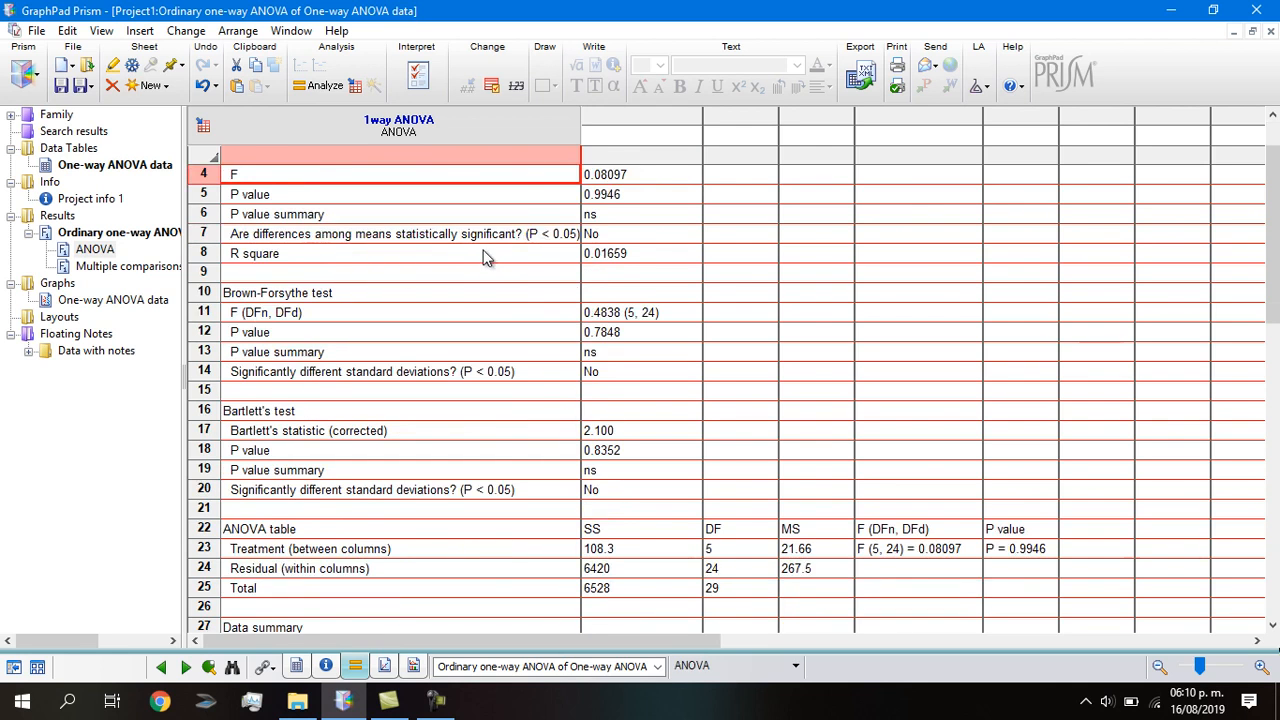
scroll(520, 277, "down", 4)
scroll(535, 297, "up", 5)
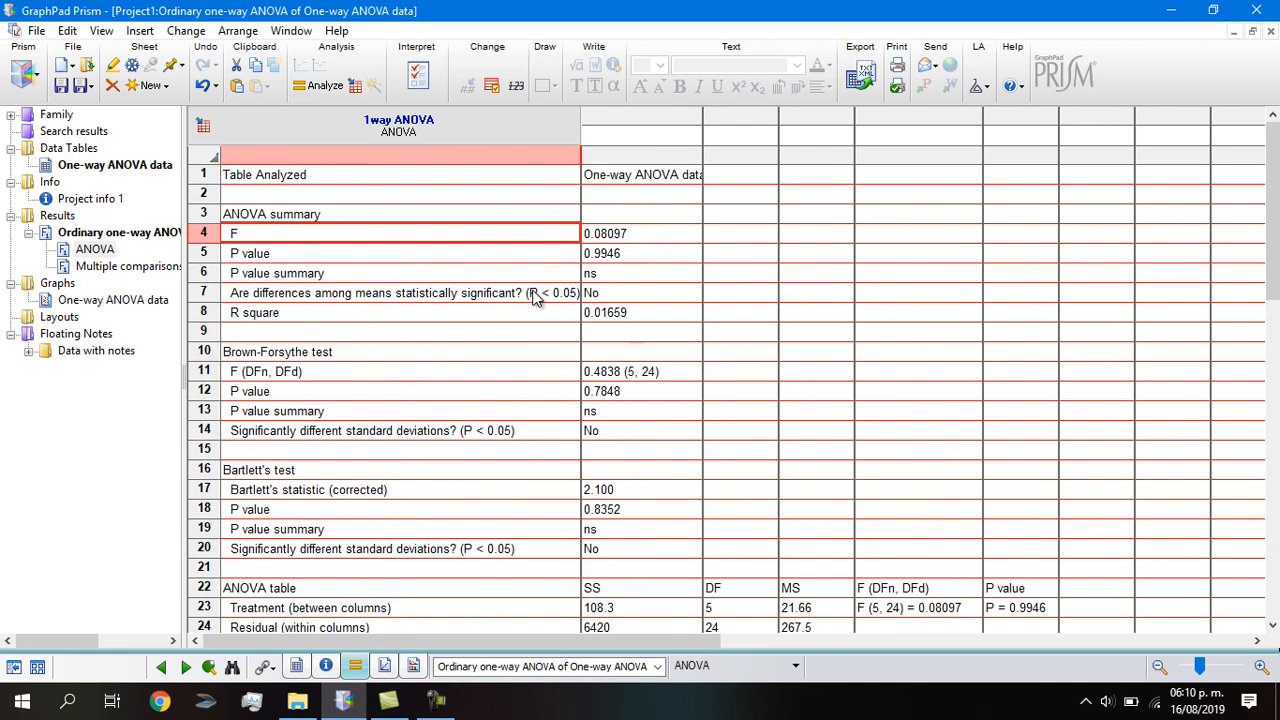
scroll(533, 299, "down", 2)
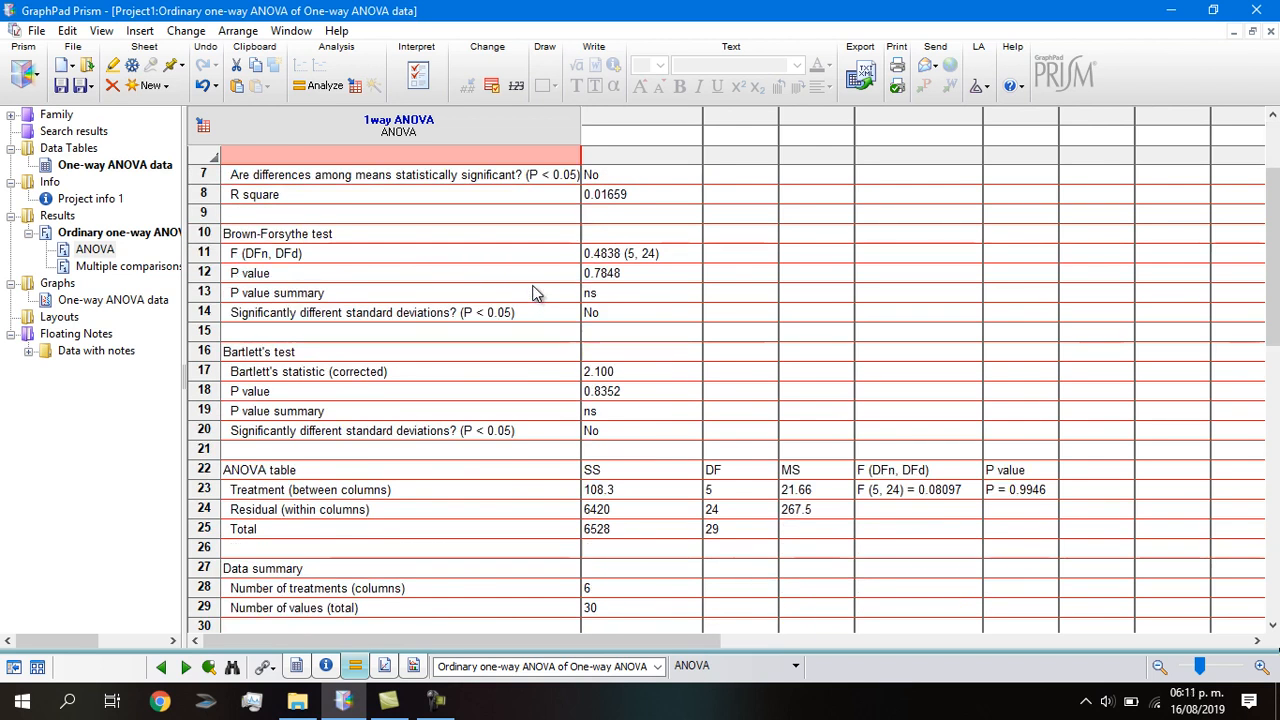
scroll(544, 300, "down", 2)
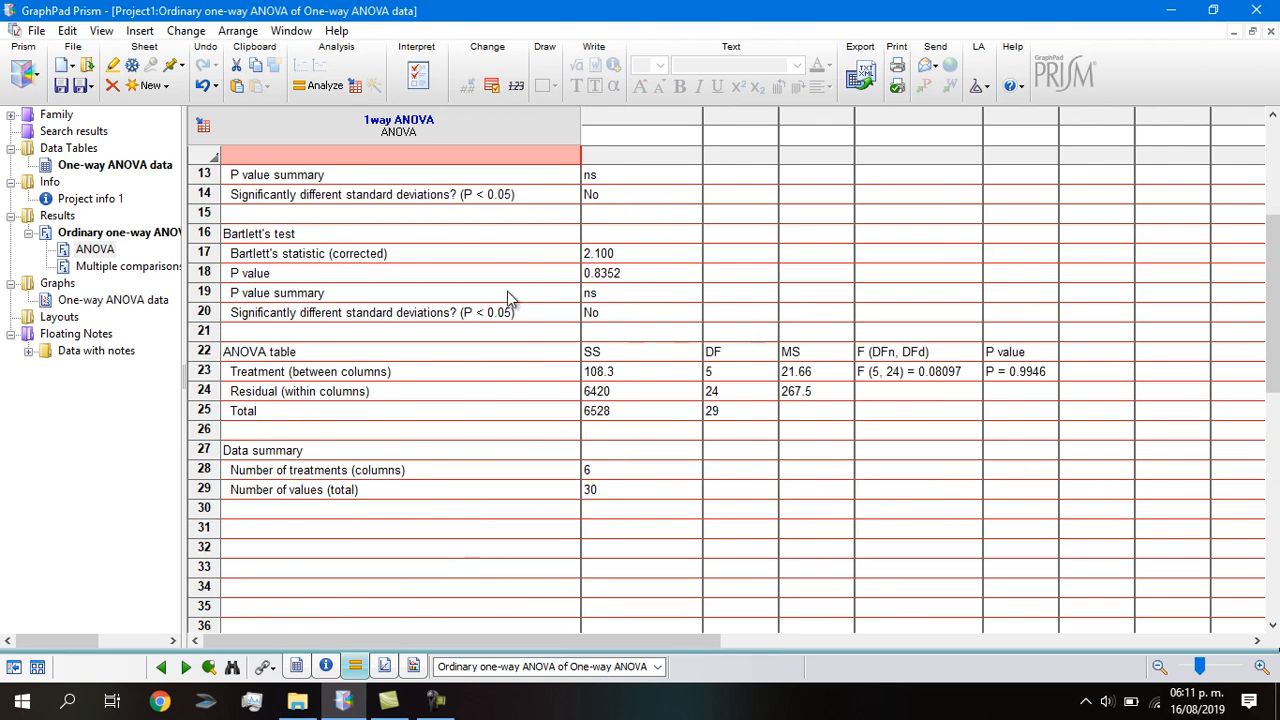
left_click(90, 270)
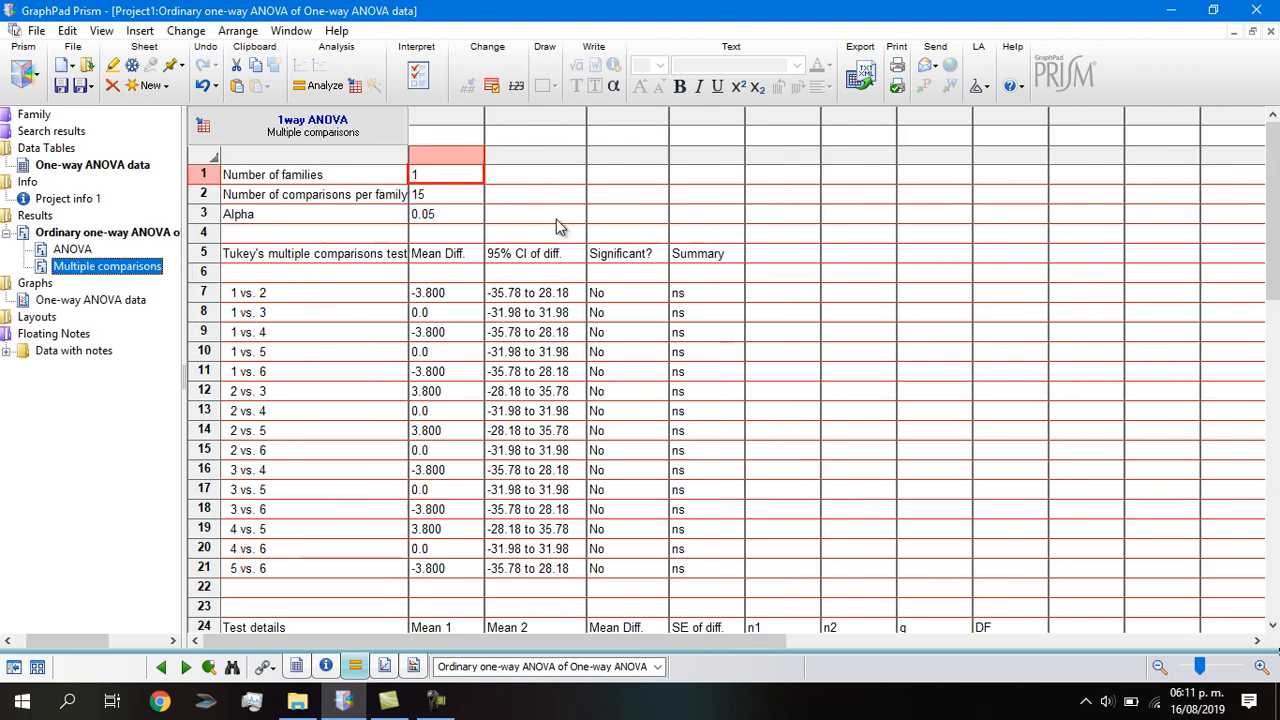
Review Tukey's multiple comparisons, all 15 pairs non-significant, then go back to the One-way ANOVA data table.
scroll(505, 240, "down", 2)
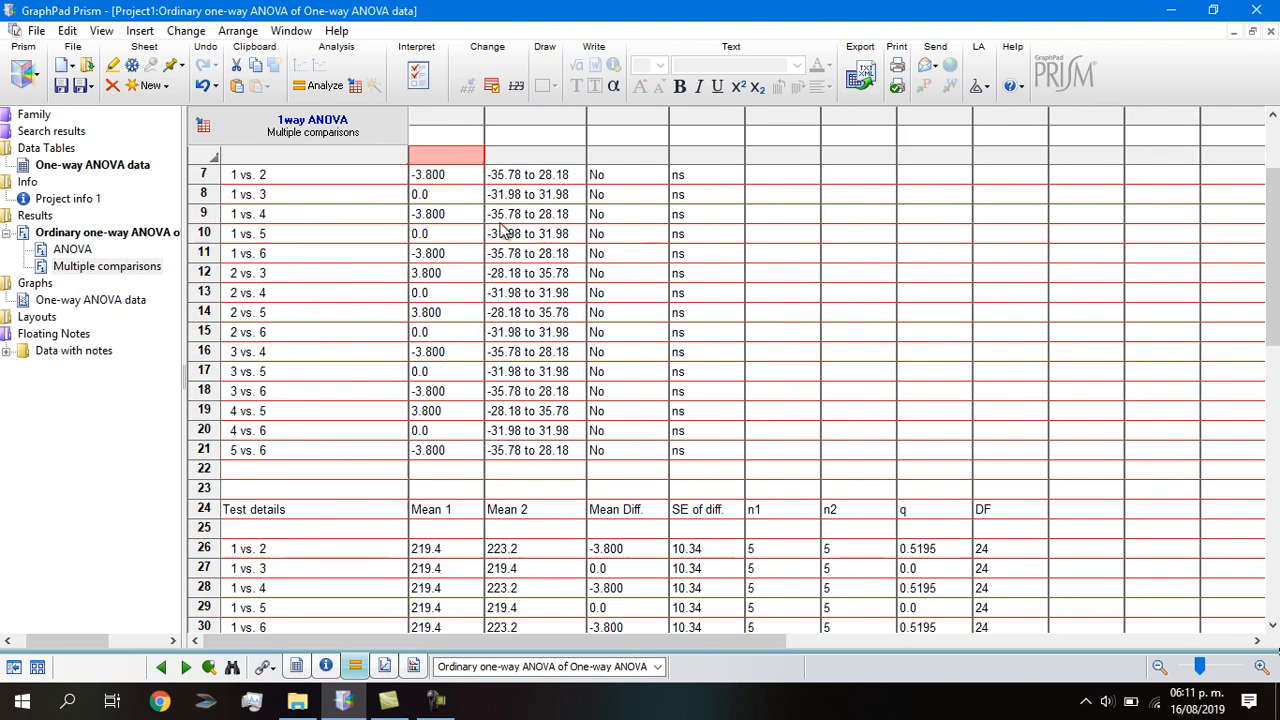
scroll(505, 232, "down", 2)
scroll(520, 280, "up", 4)
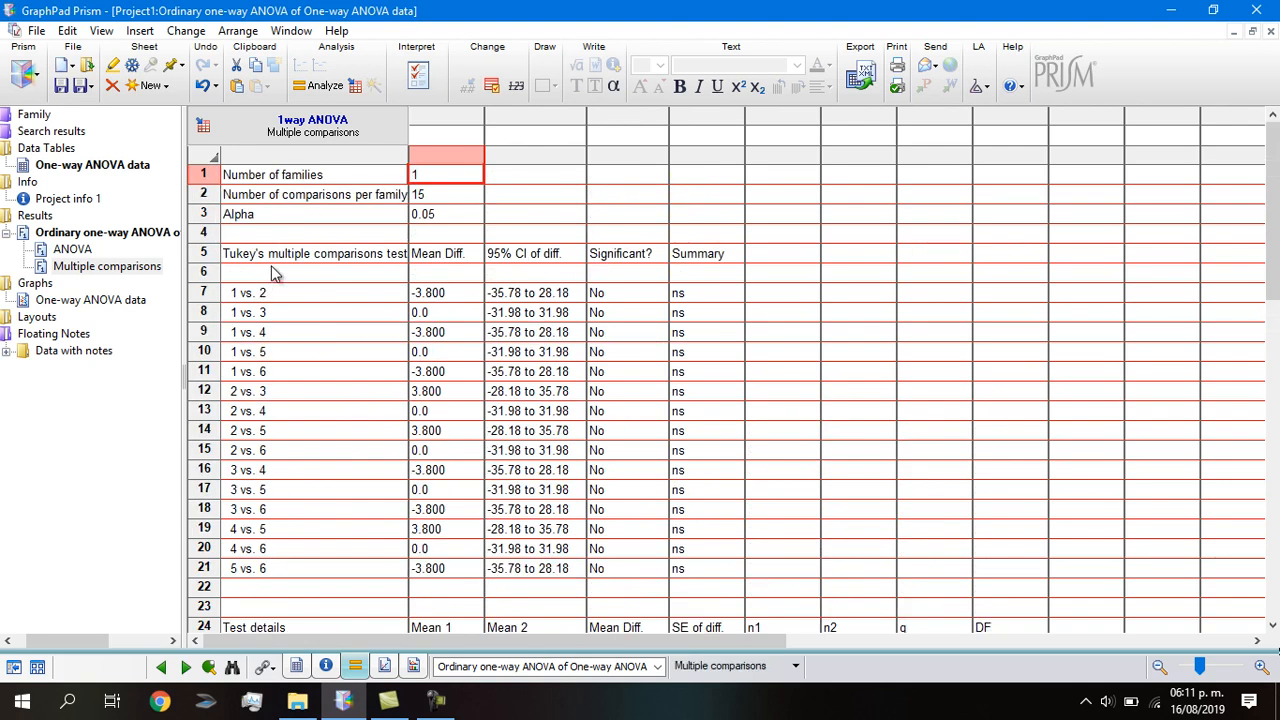
left_click(240, 258)
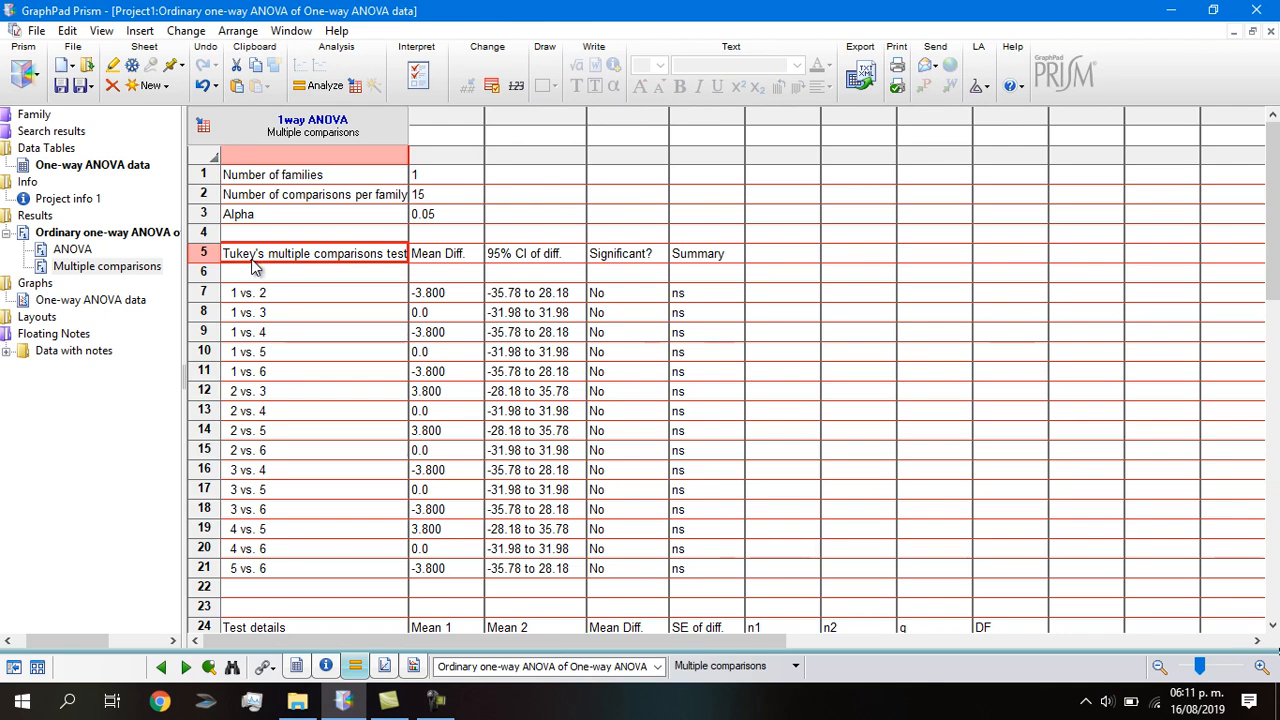
scroll(305, 268, "down", 1)
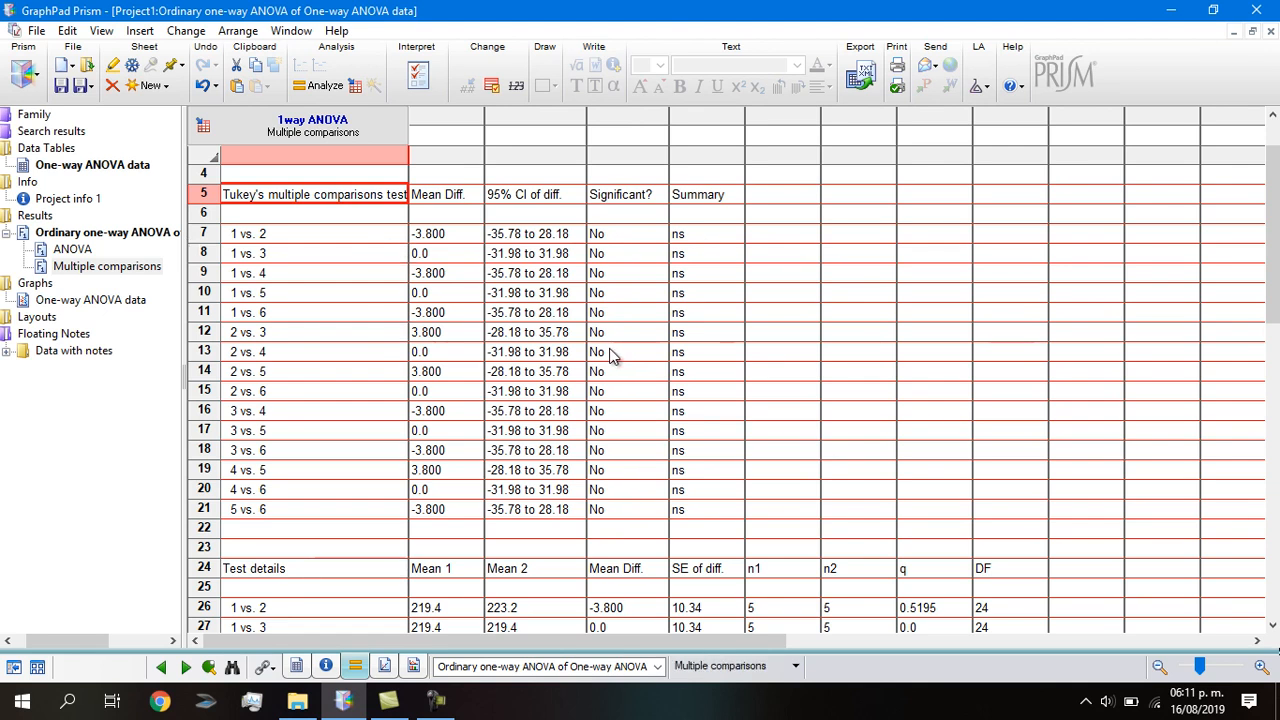
scroll(420, 330, "up", 1)
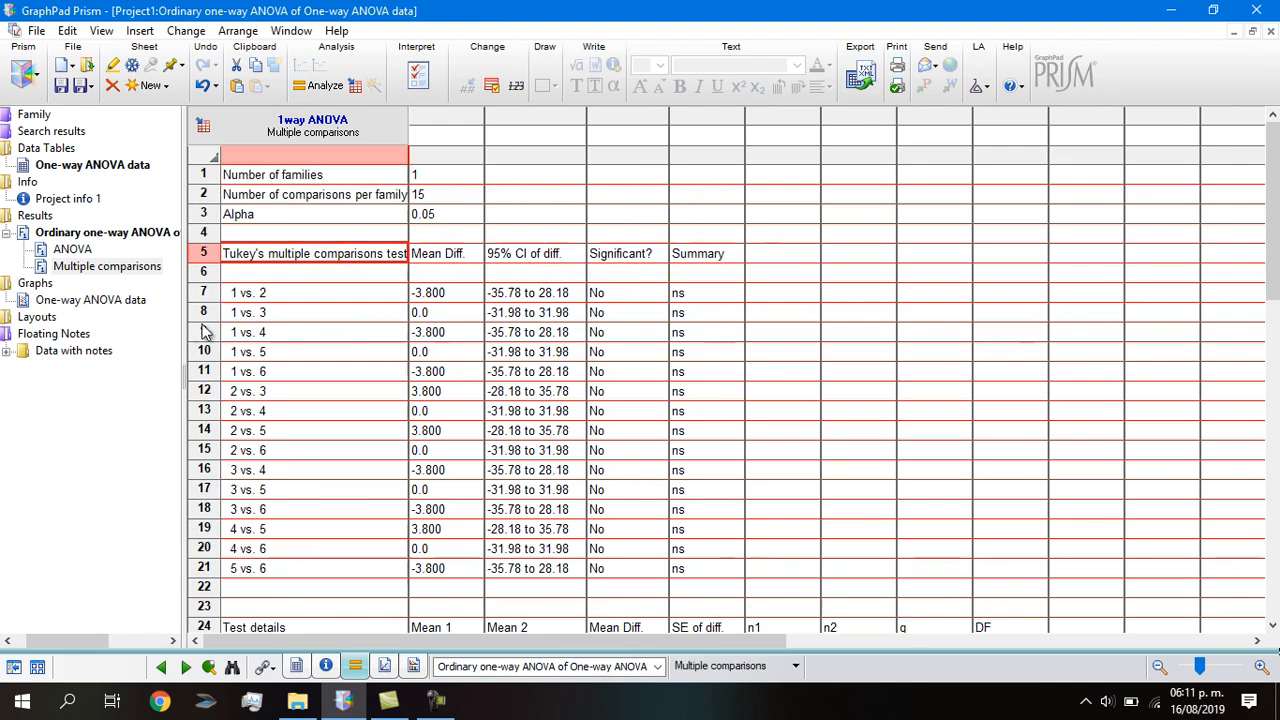
left_click(60, 166)
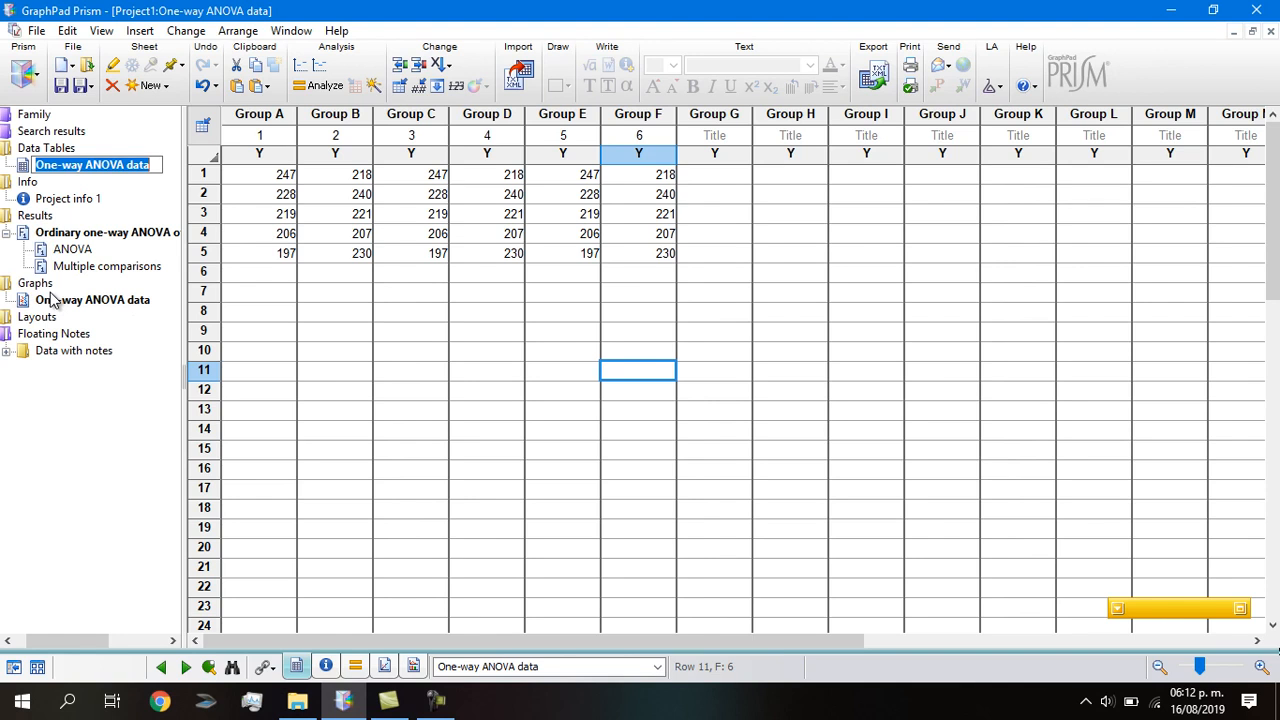
Change the ANOVA data graph to a Column bar graph plotting the mean with SEM error bars.
key("Return")
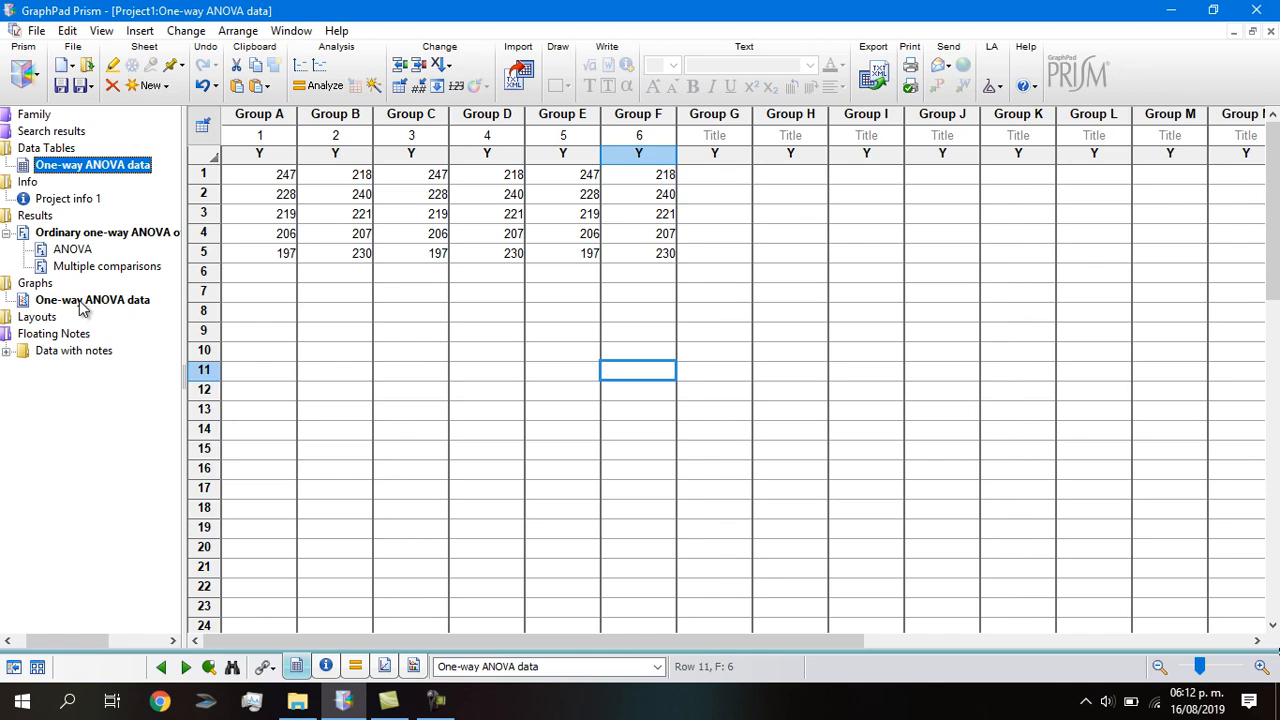
left_click(78, 300)
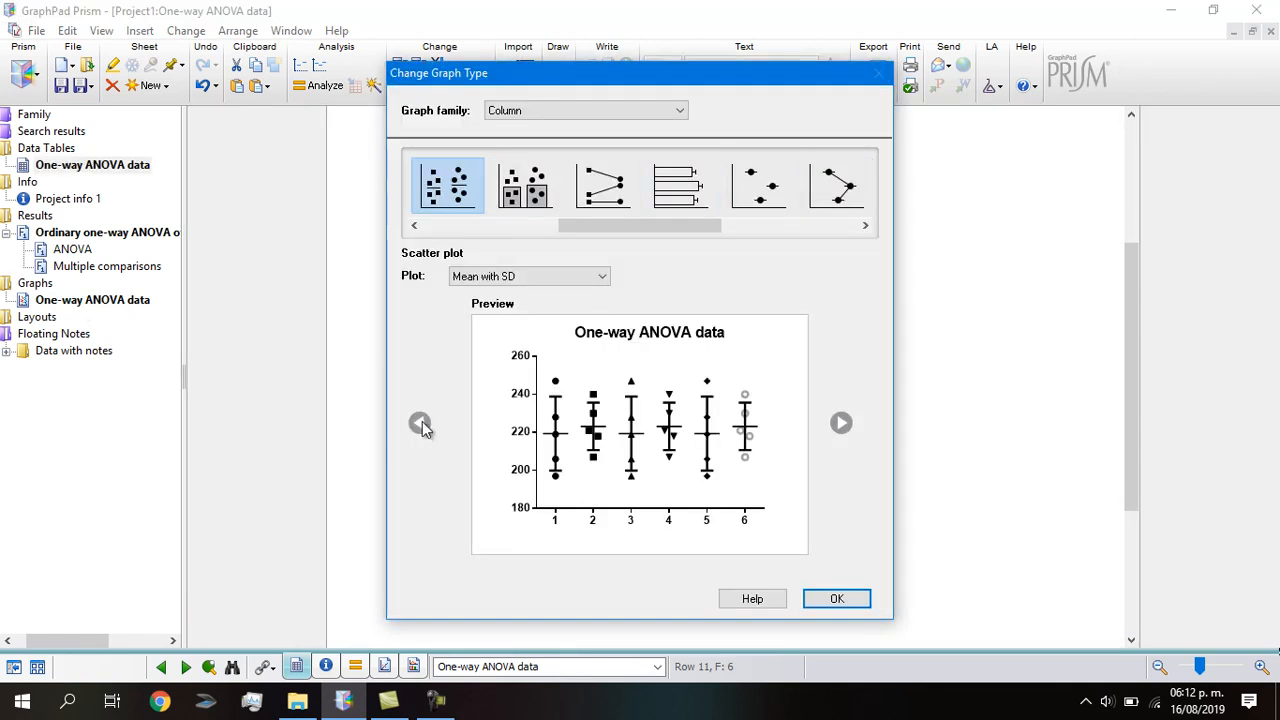
left_click(414, 226)
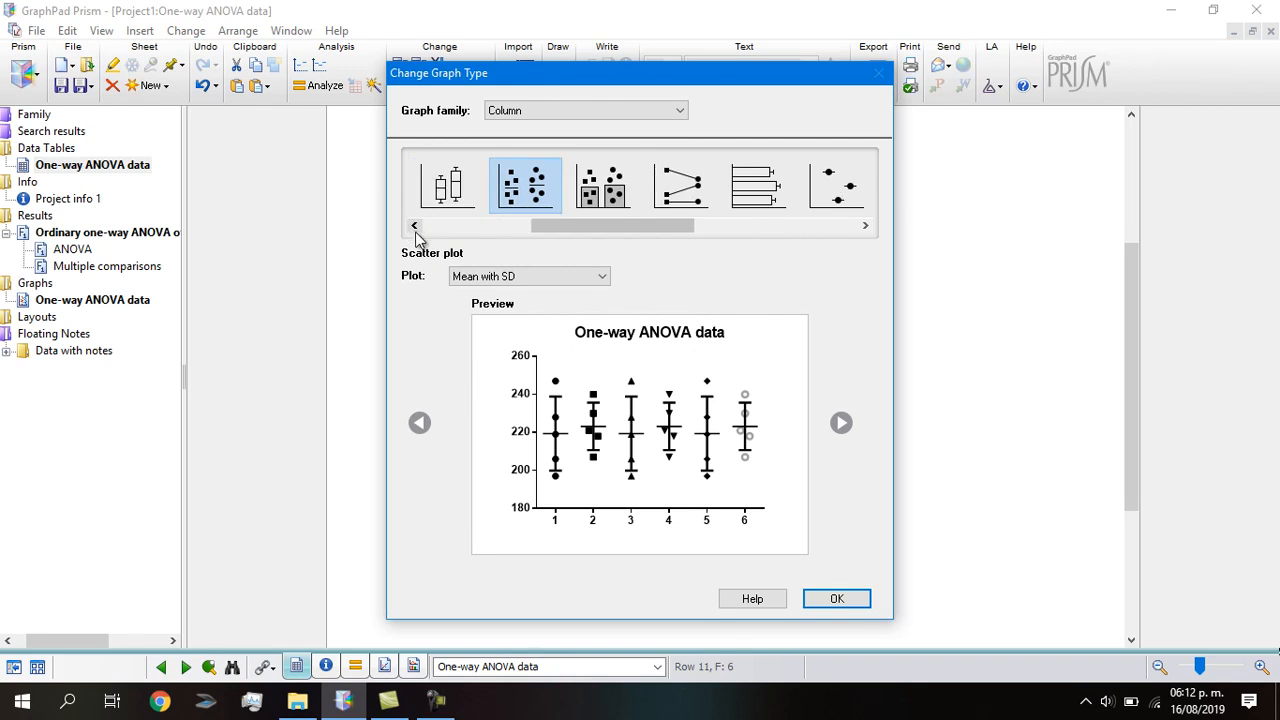
left_click(414, 226)
left_click(414, 226)
left_click(414, 226)
left_click(414, 226)
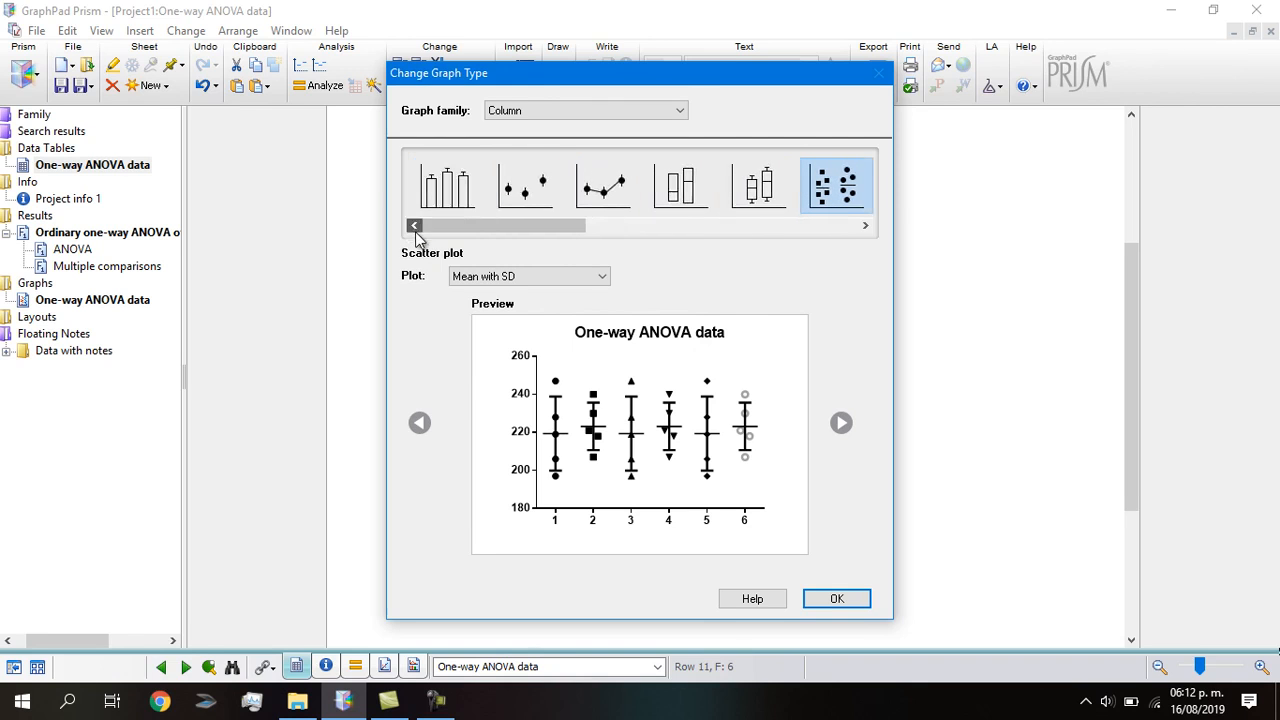
left_click(679, 113)
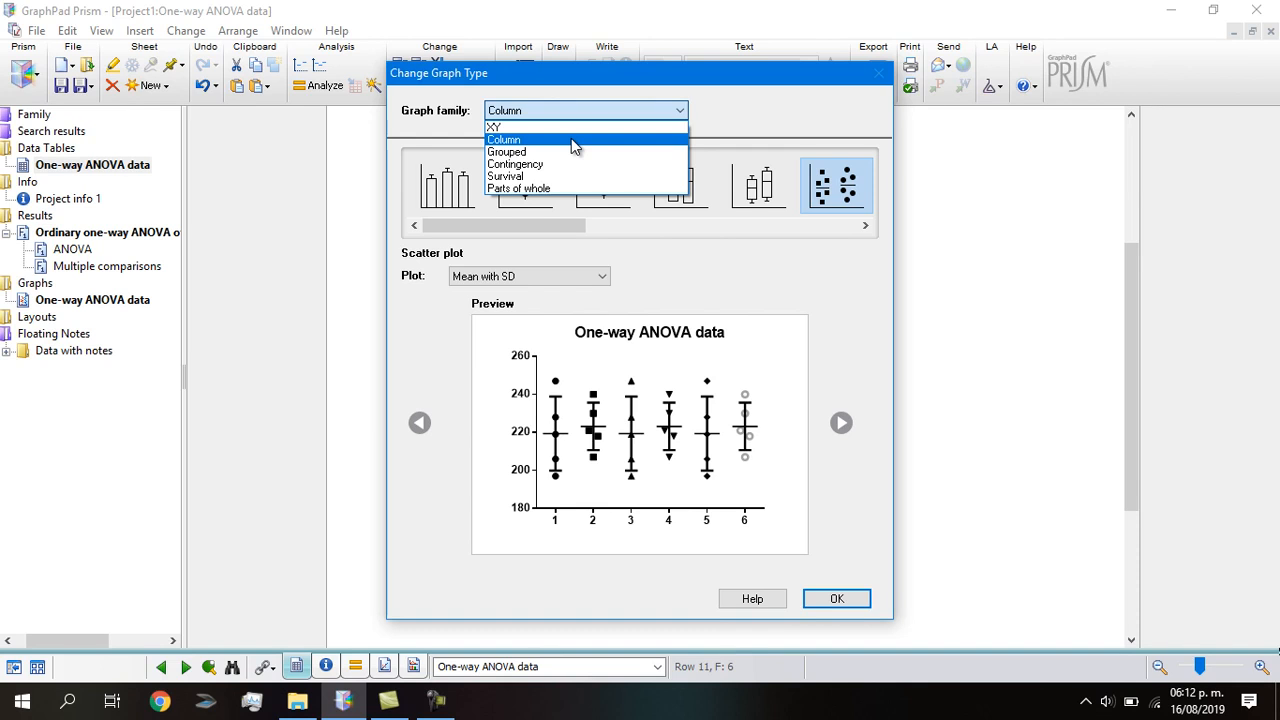
left_click(522, 140)
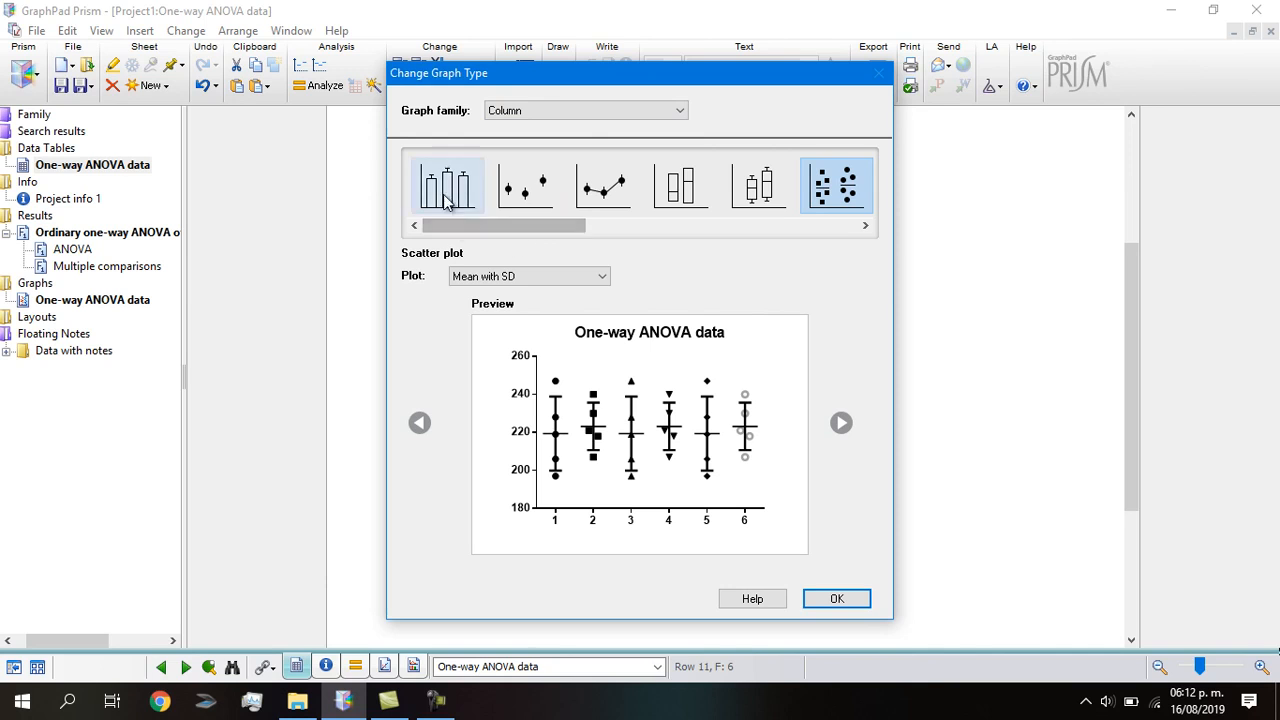
left_click_drag(507, 233, 461, 236)
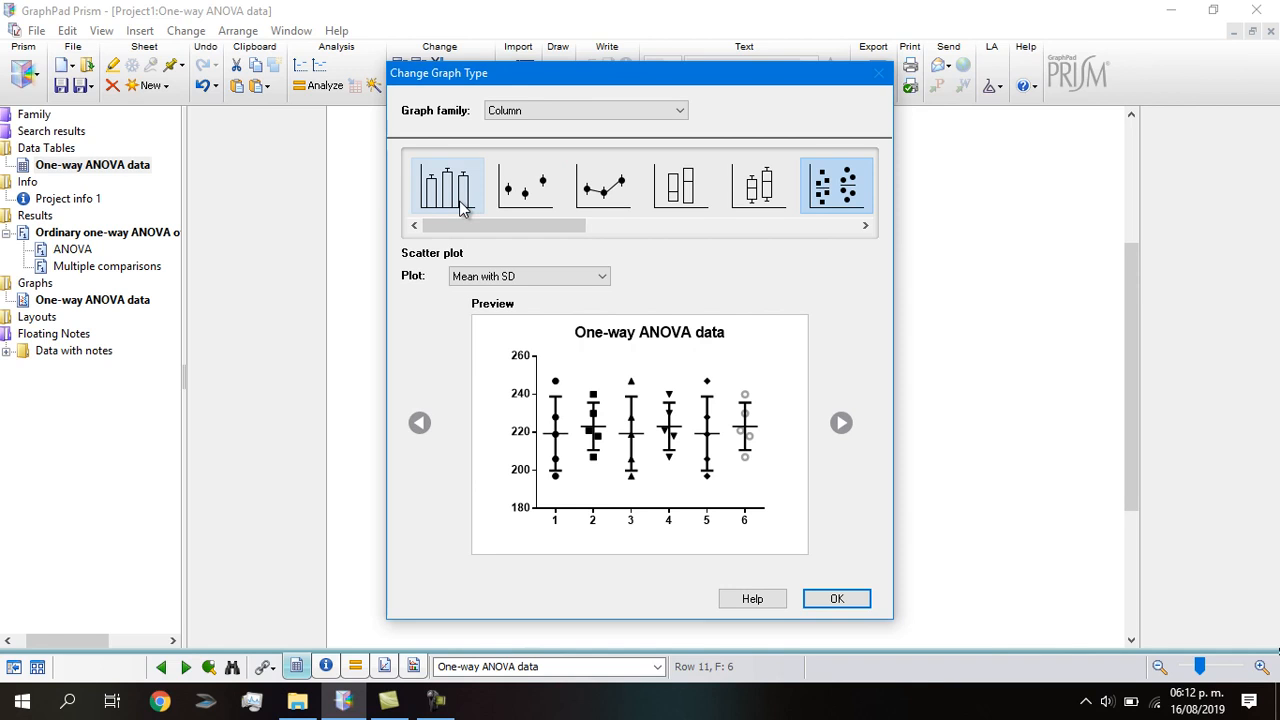
left_click(462, 199)
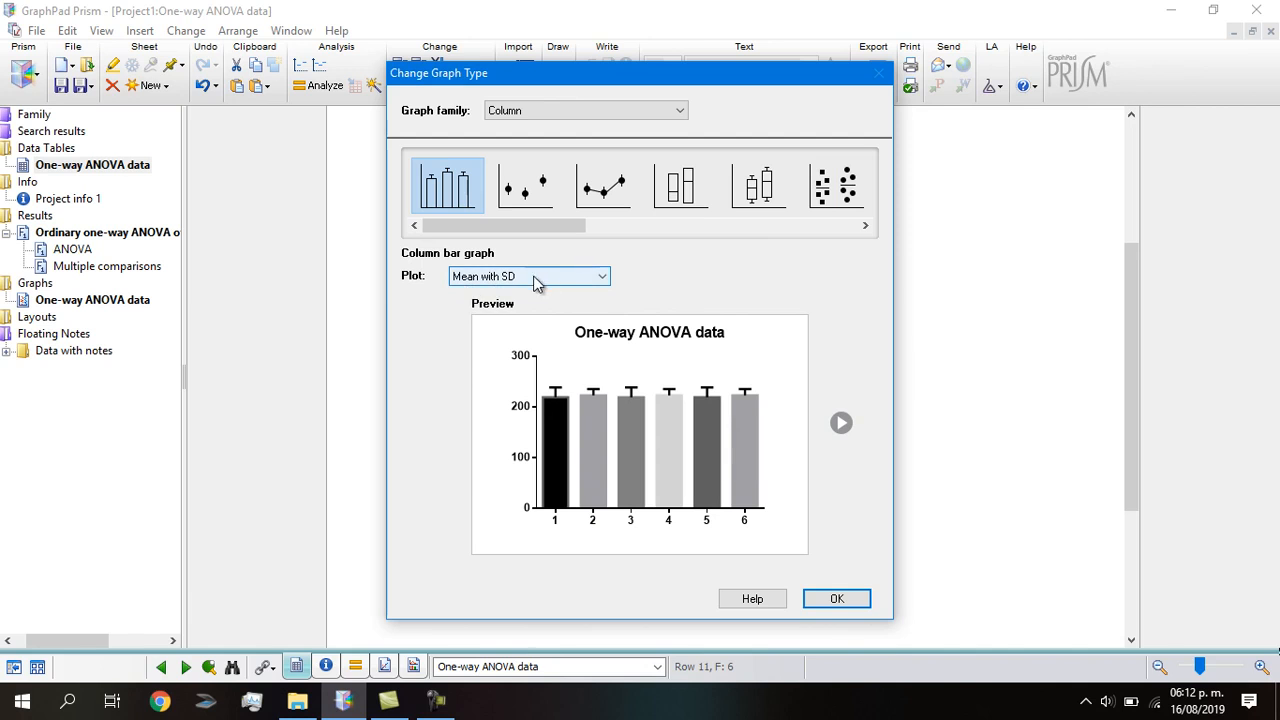
left_click(601, 283)
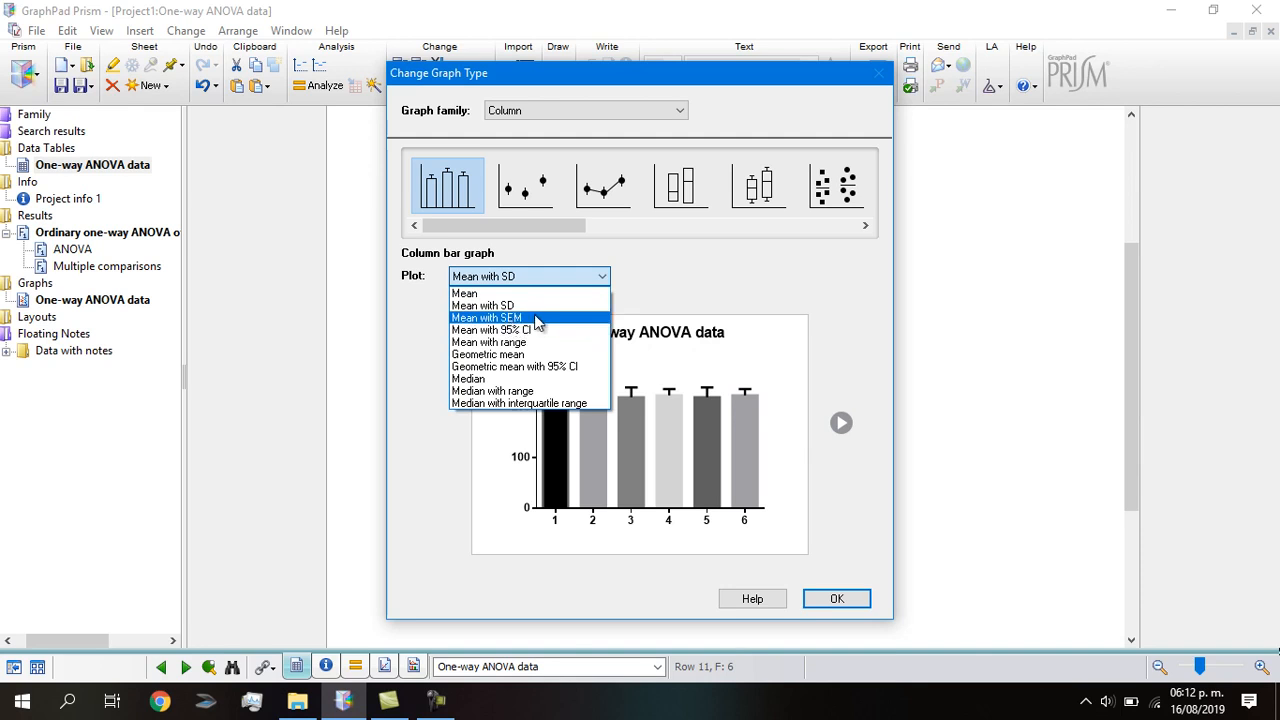
left_click(534, 319)
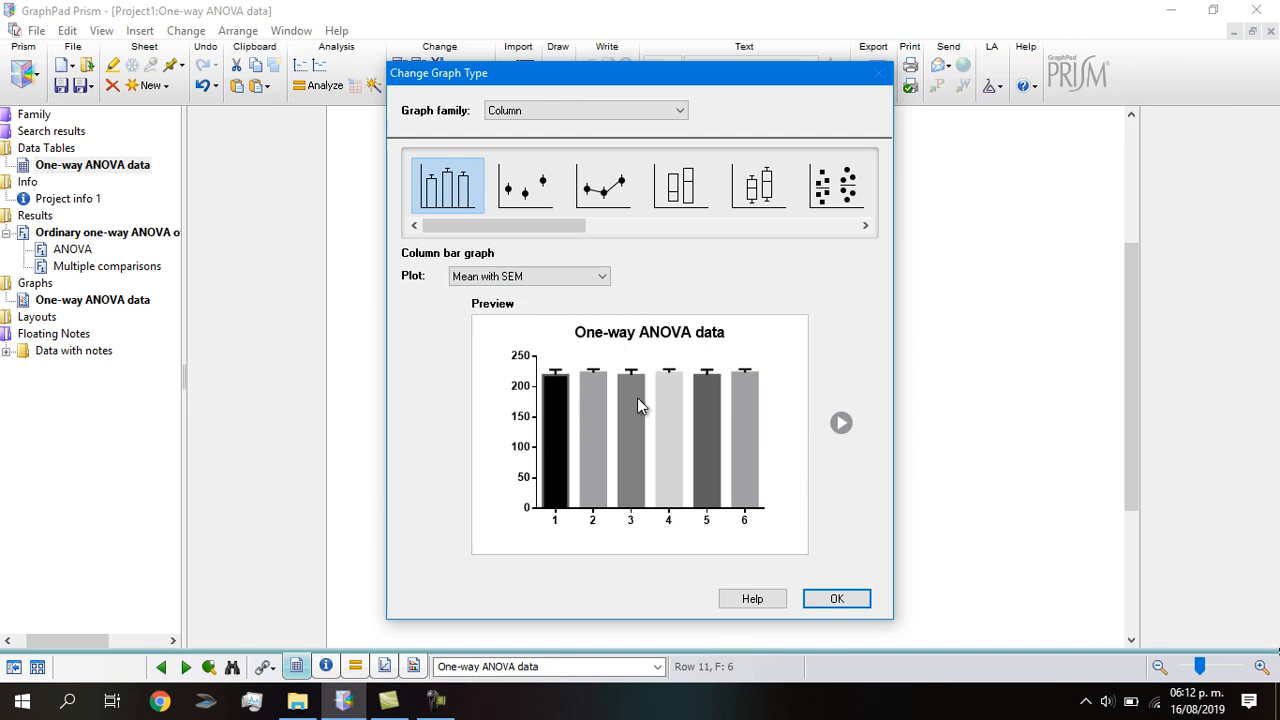
left_click(842, 599)
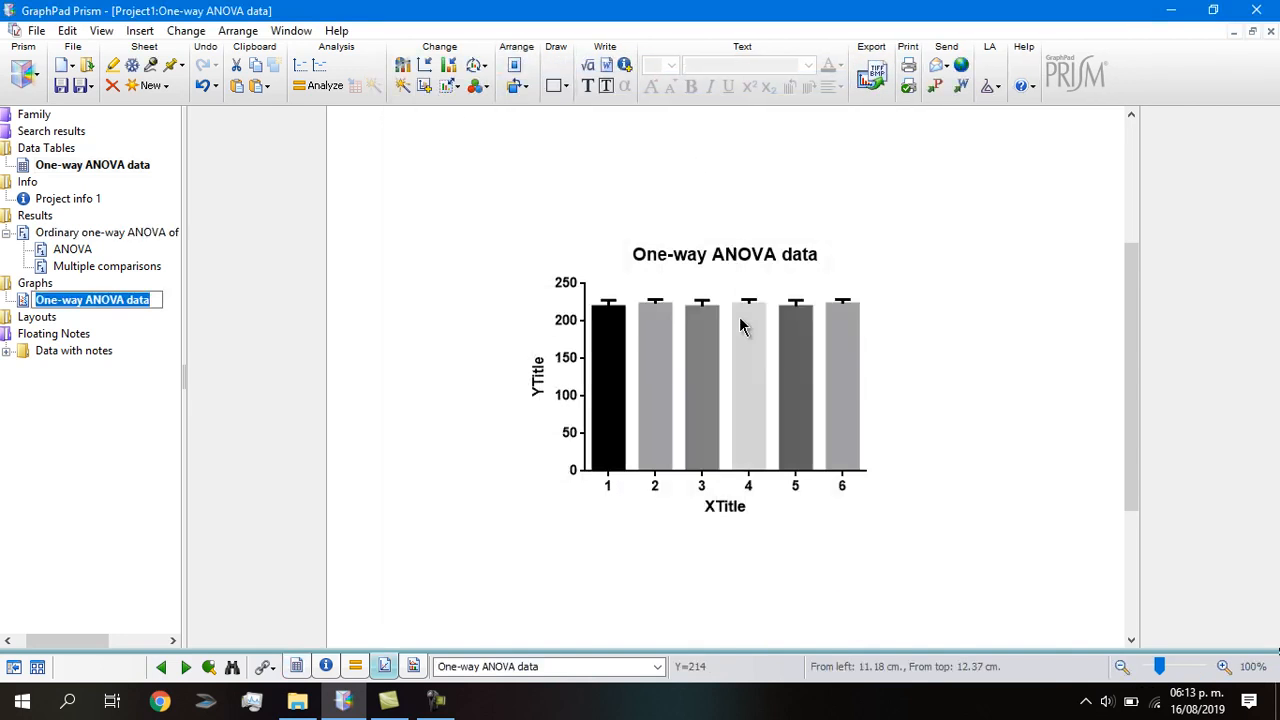
Title the X axis 'Lotes' and the Y axis 'Peso corporal (g)'.
left_click(733, 508)
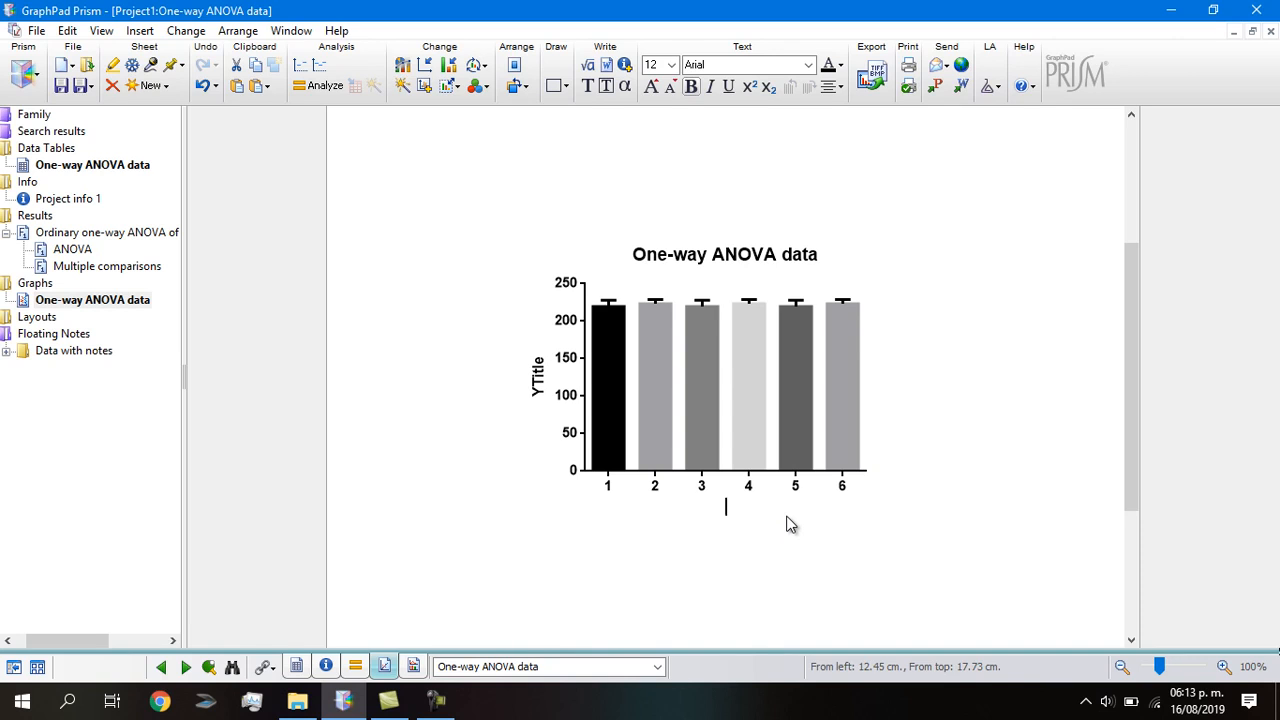
type("tes")
left_click(535, 377)
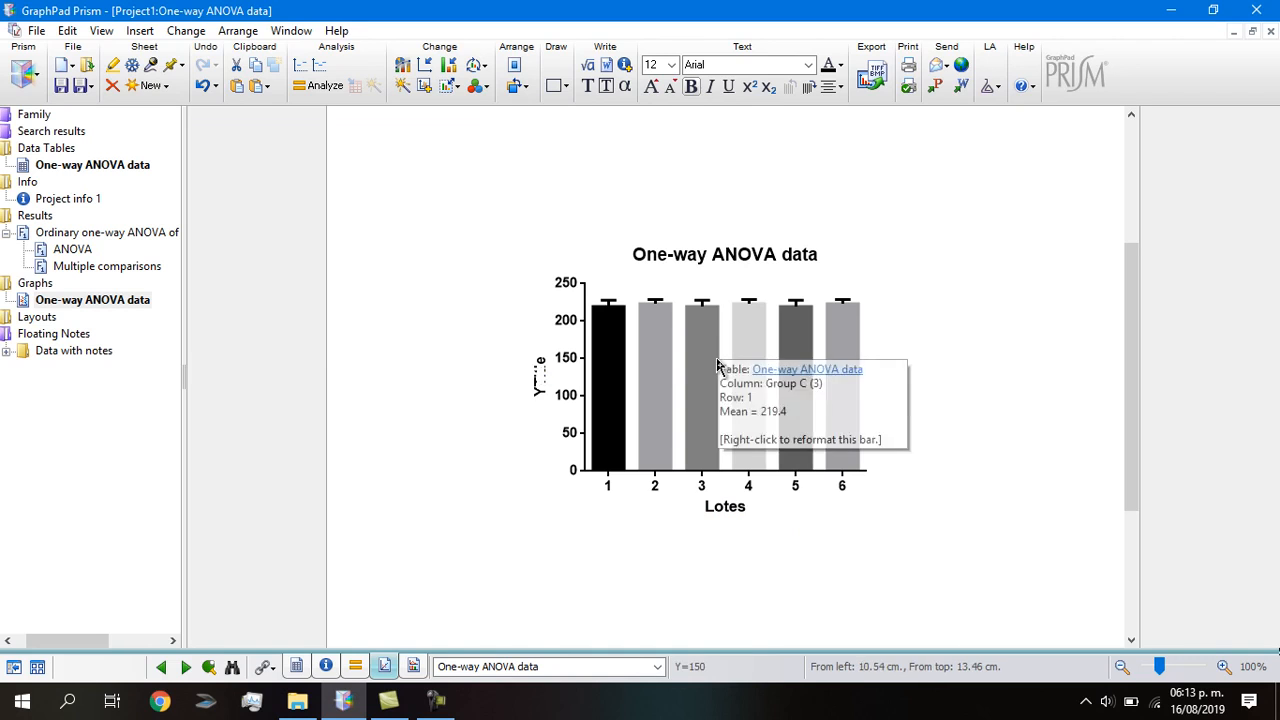
type("Pes")
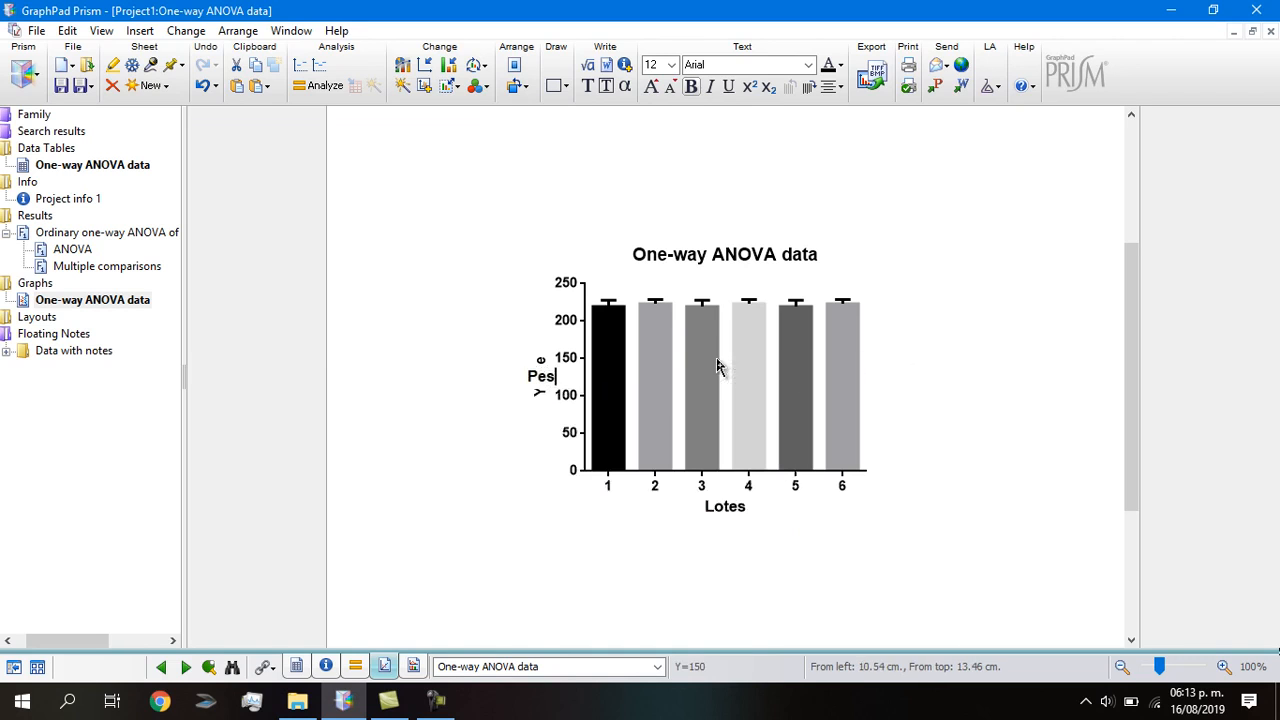
type("p cor")
key("BackSpace")
key("BackSpace")
key("BackSpace")
key("BackSpace")
key("BackSpace")
key("BackSpace")
type("o corporal ")
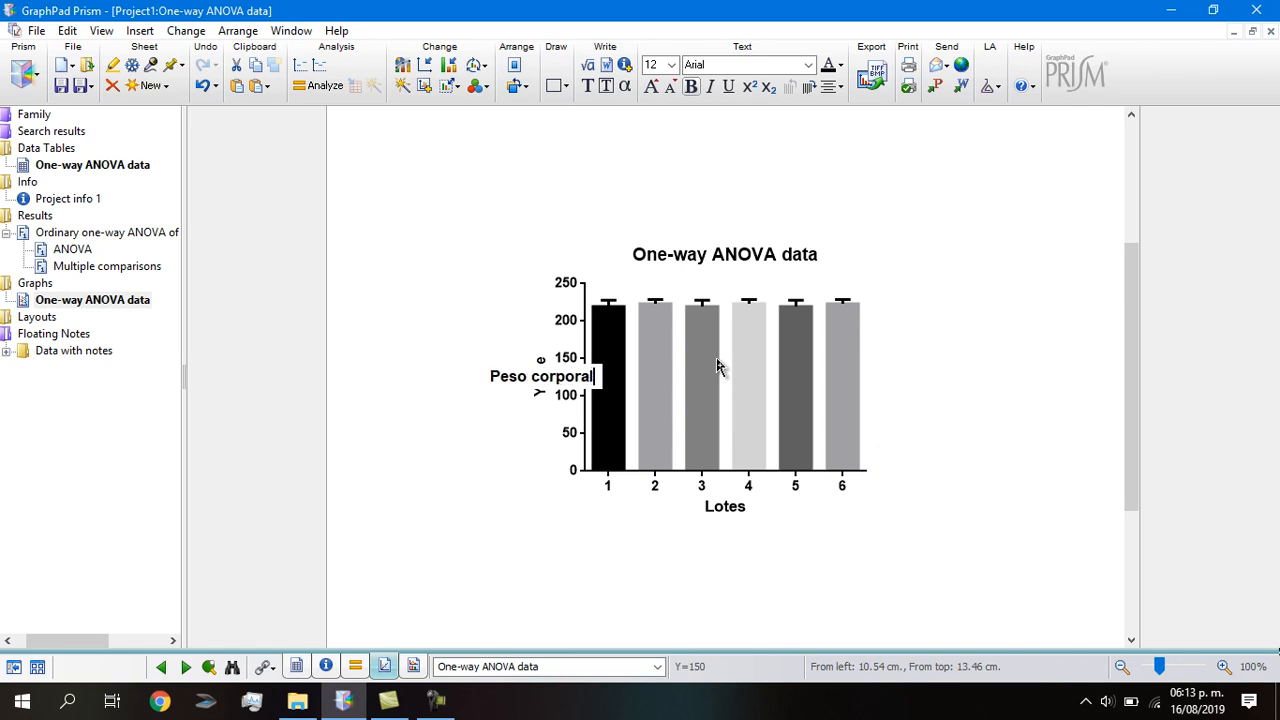
type("(")
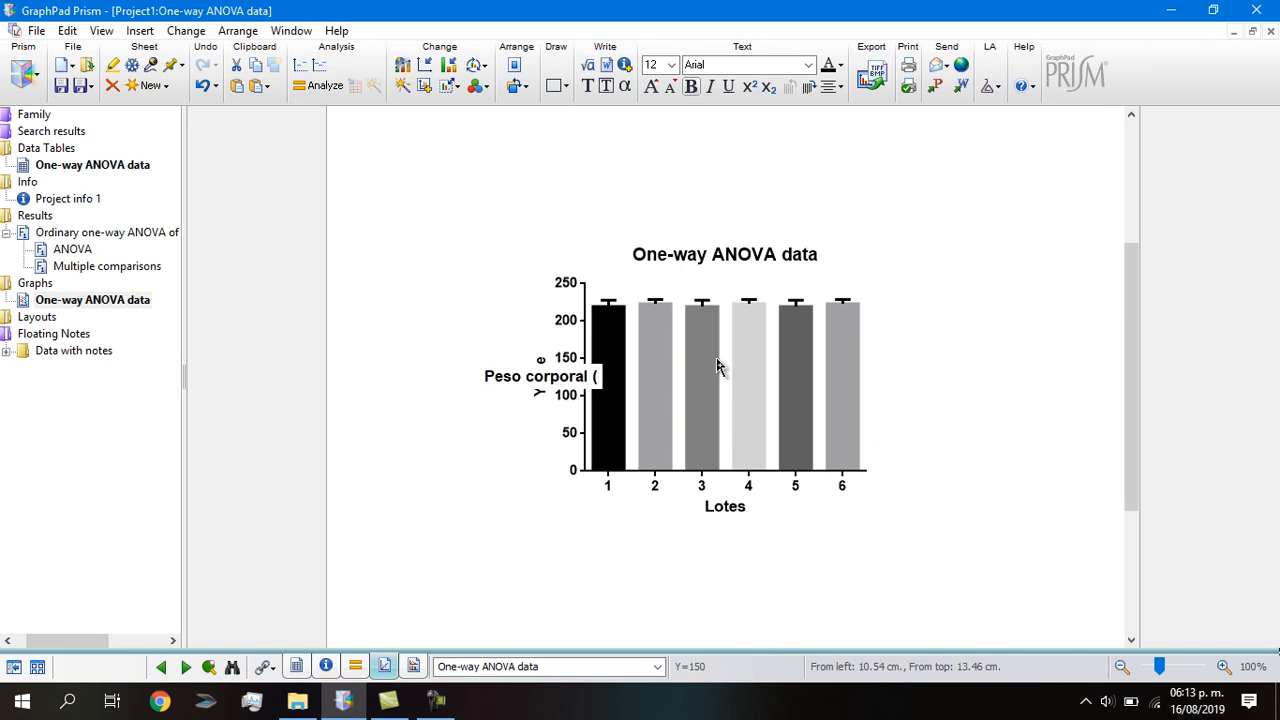
type("g)")
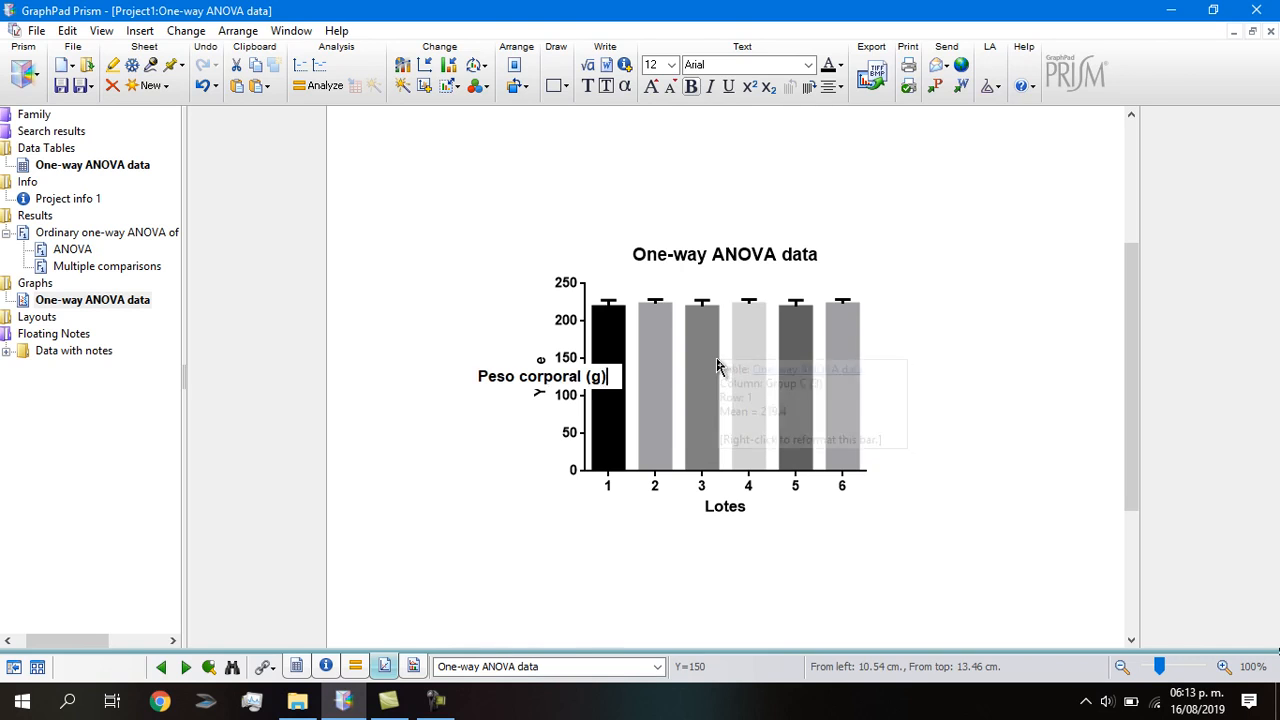
left_click(972, 302)
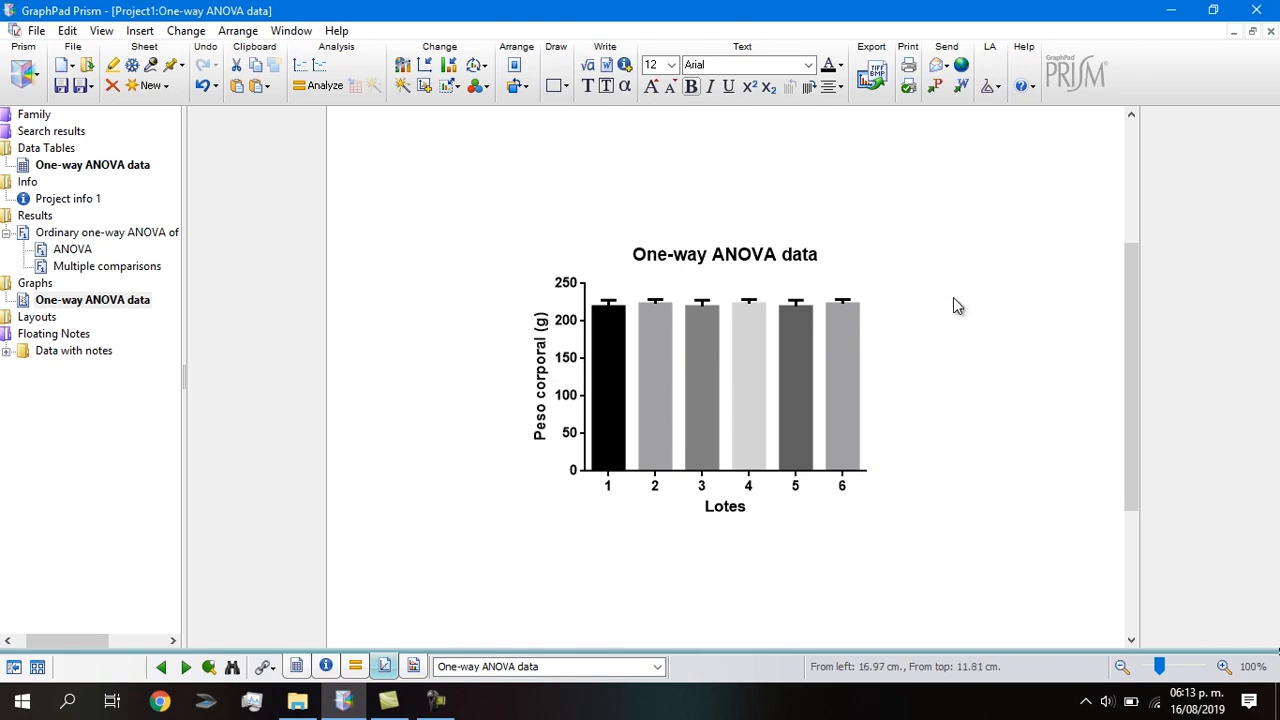
Delete the 'One-way ANOVA data' title from above the graph.
triple_click(678, 256)
key("Delete")
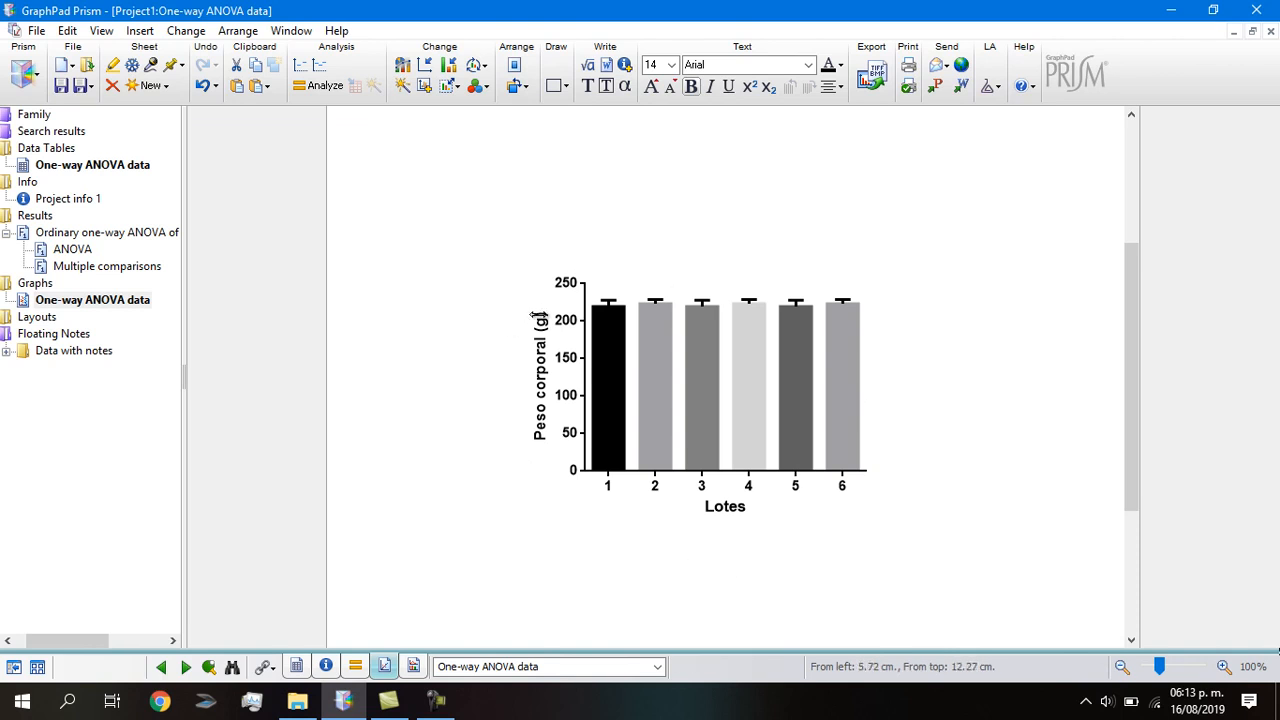
left_click(609, 362)
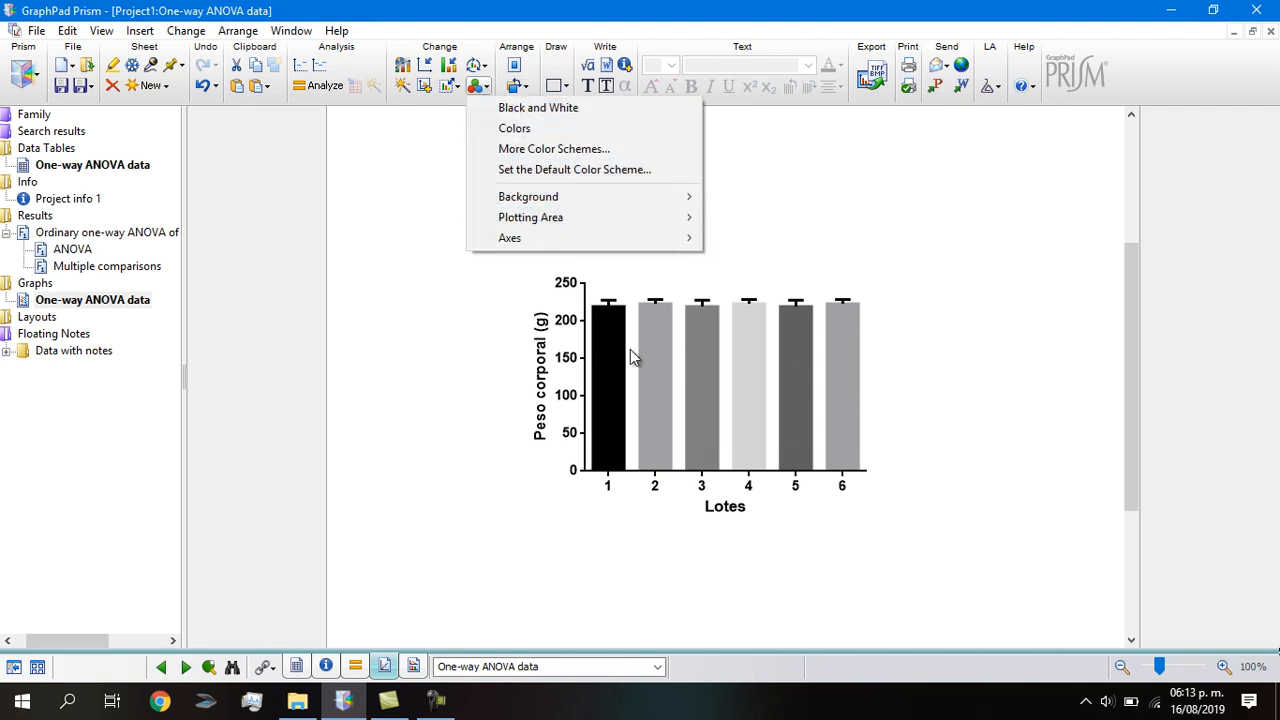
left_click(452, 378)
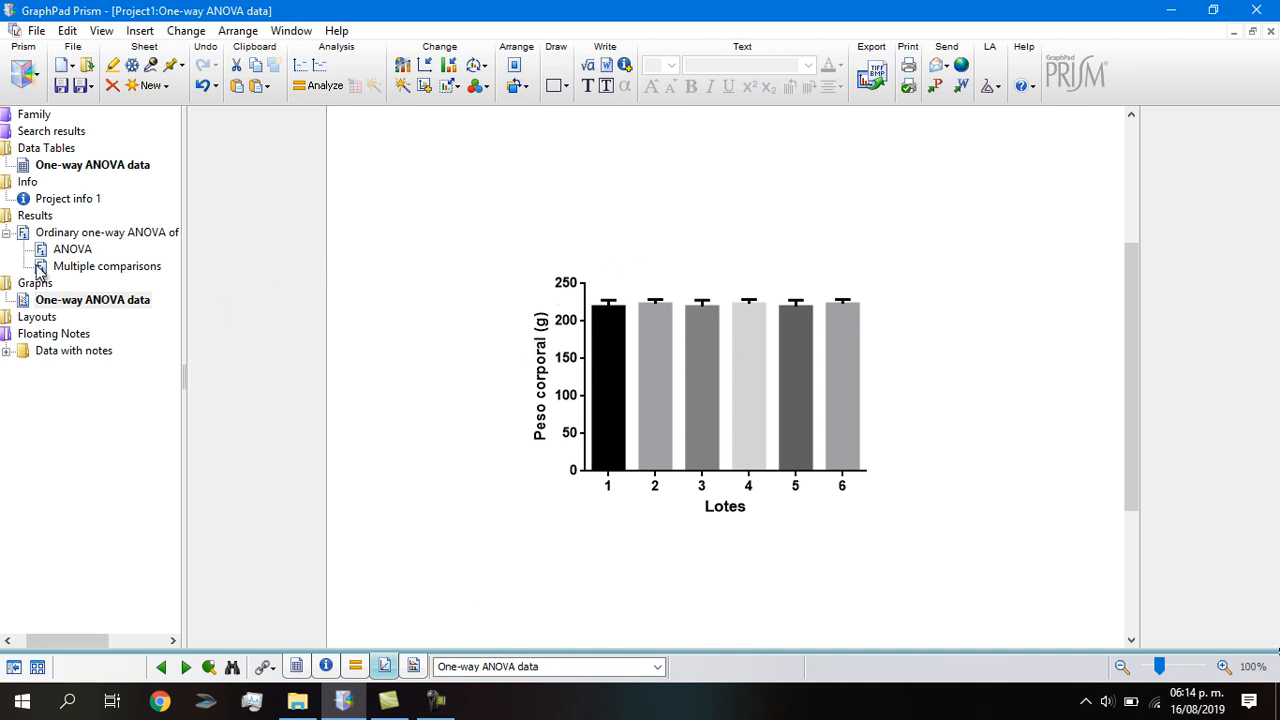
Enter 35, 45, 30, 45 and 23 as Group A's five values in the data table.
left_click(60, 170)
left_click(60, 166)
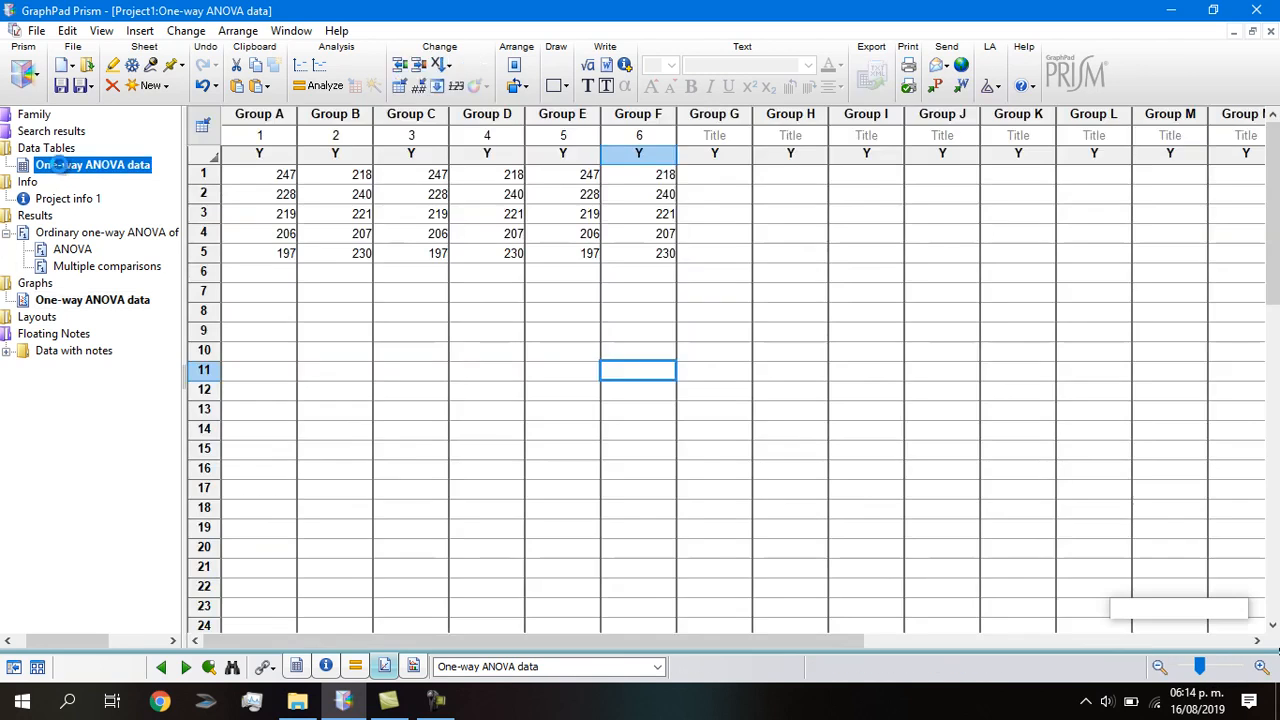
left_click(269, 177)
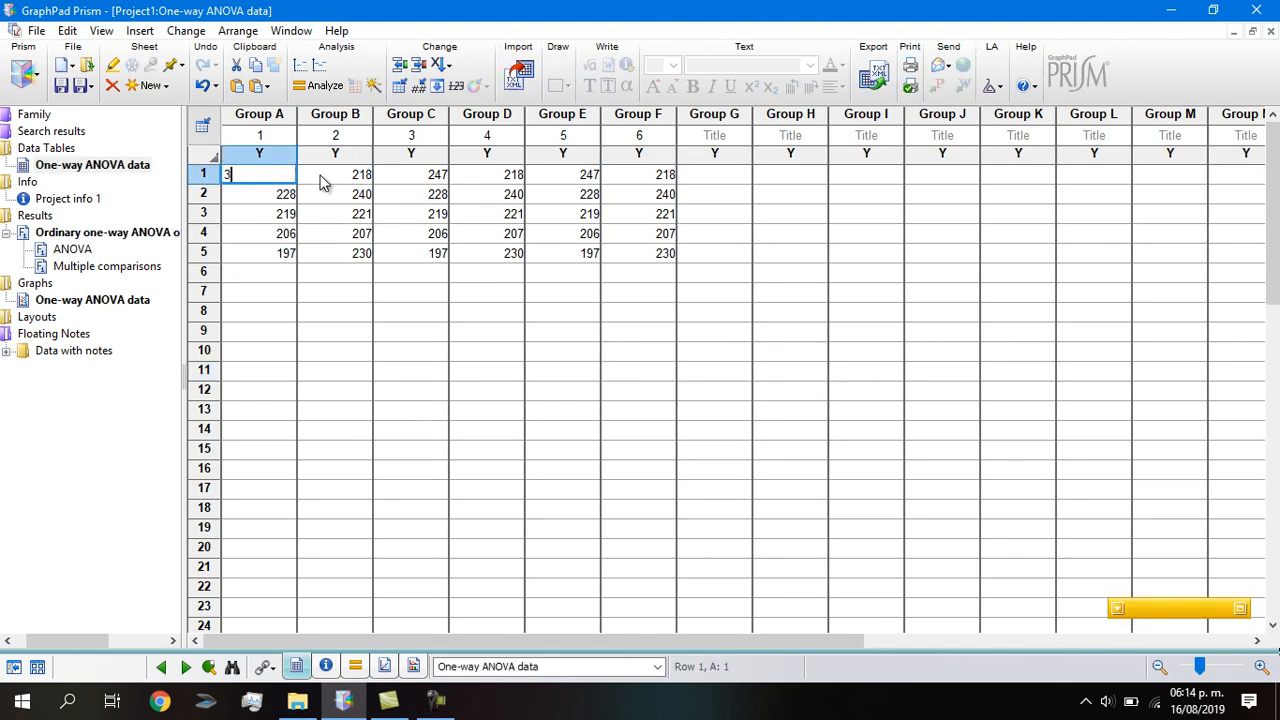
key("Return")
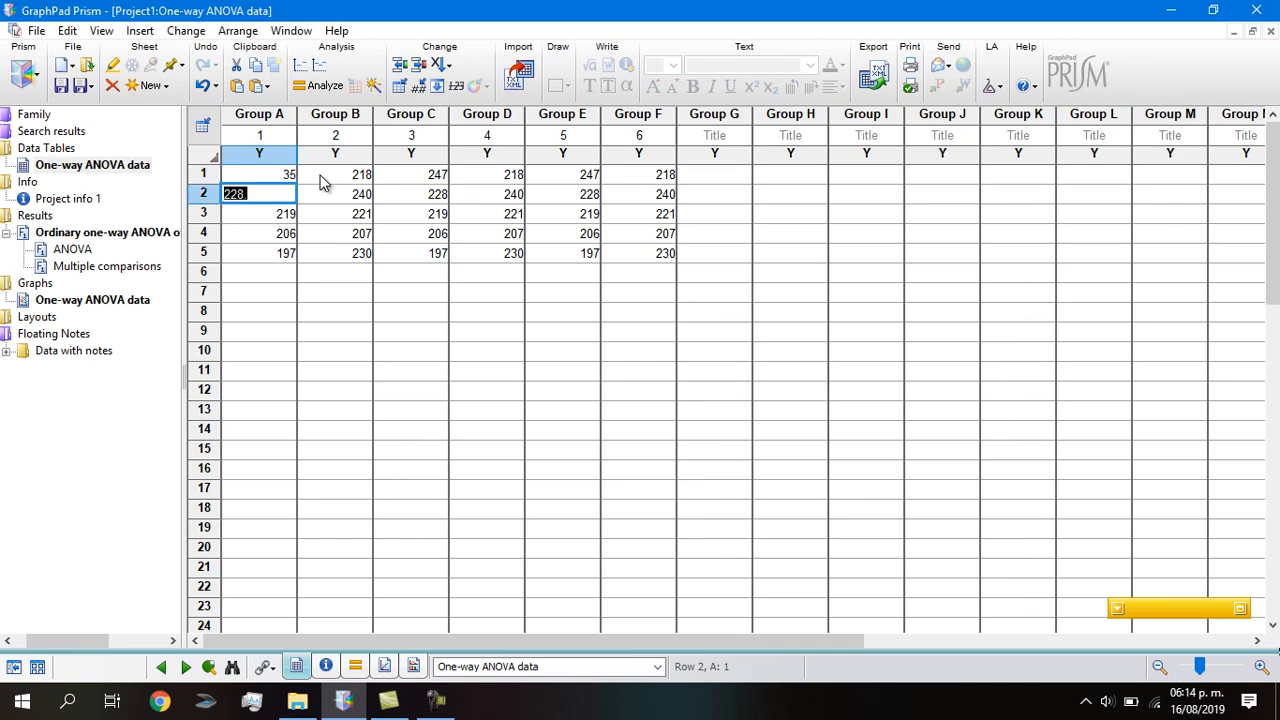
key("Return")
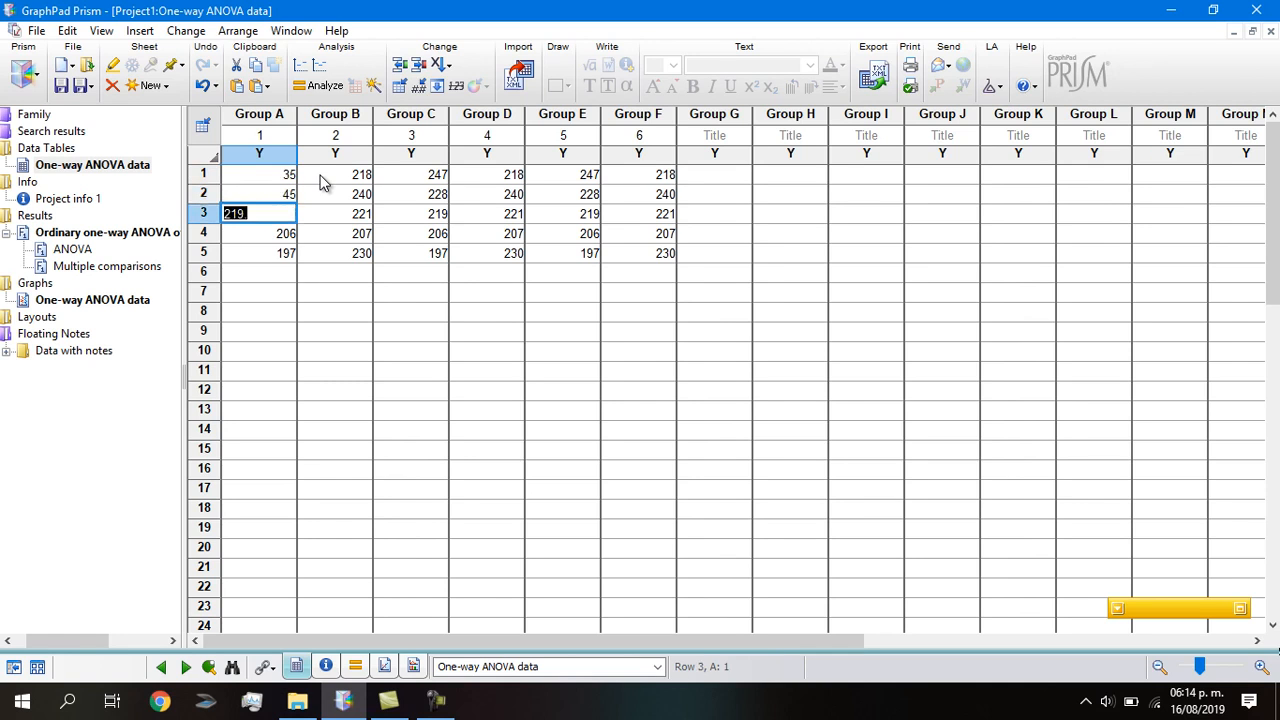
key("Return")
type("45")
key("Return")
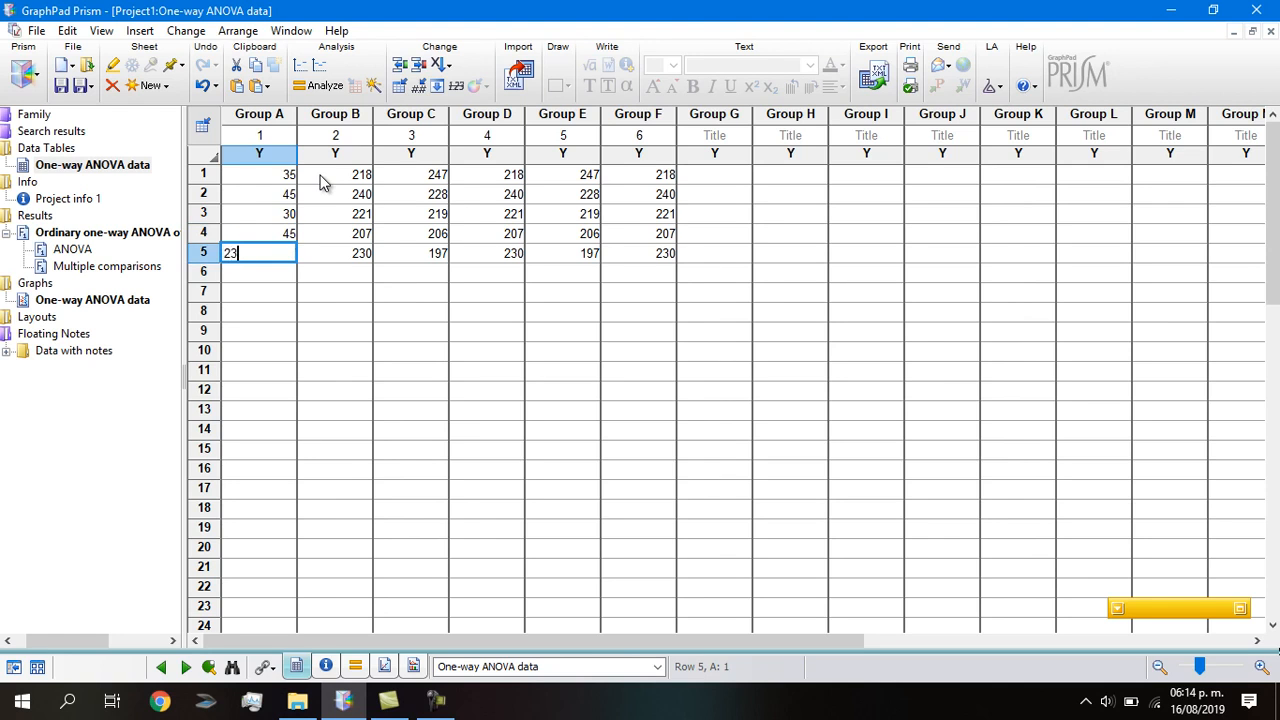
key("Return")
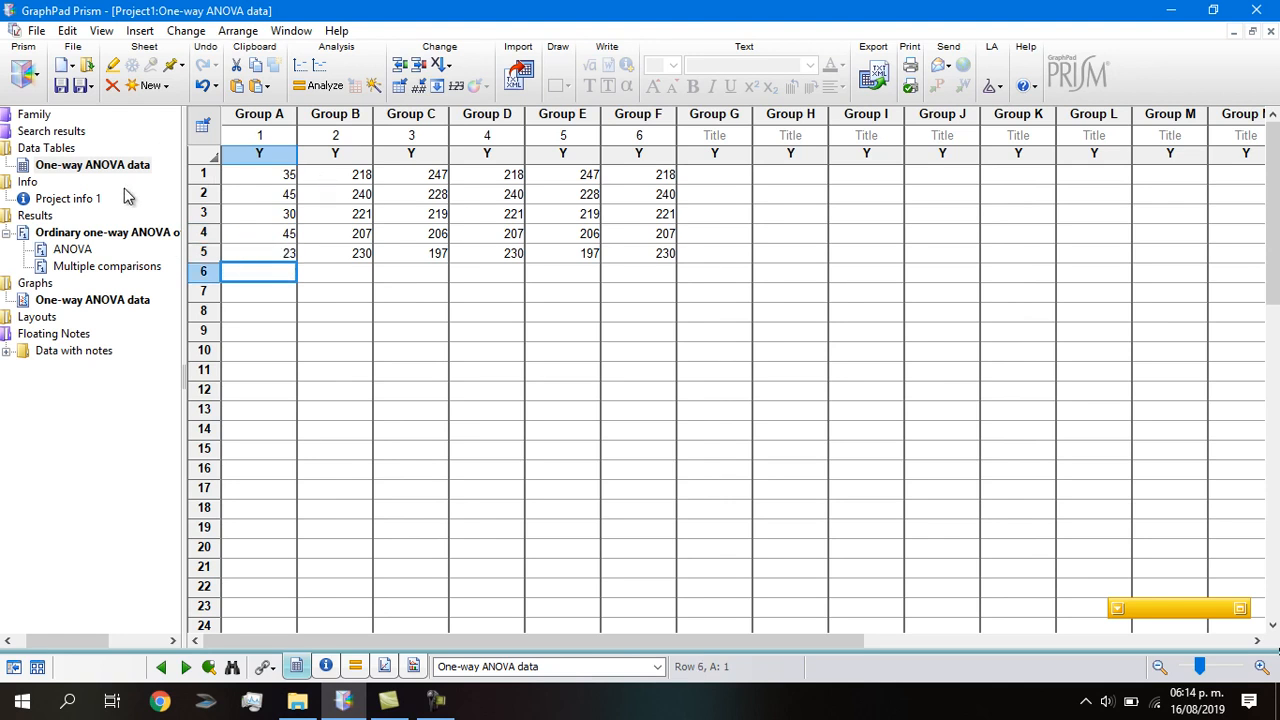
left_click(73, 300)
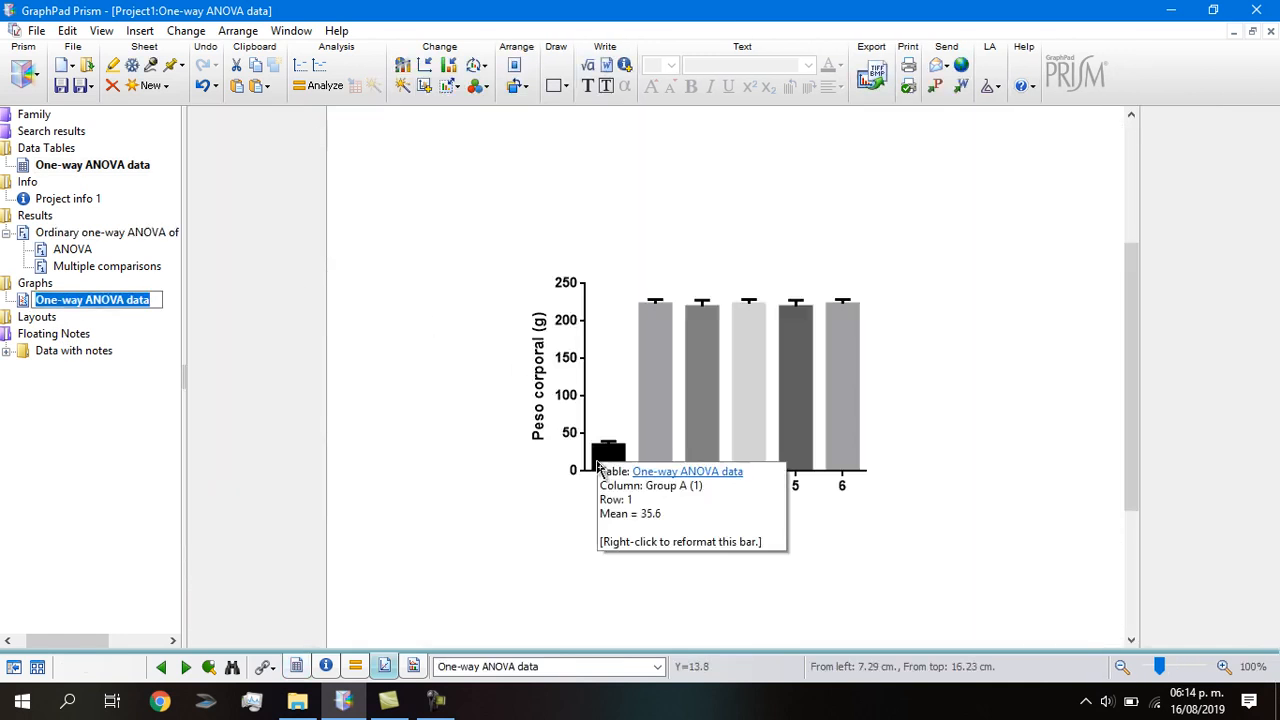
Check Tukey's results showing group 1 differs (****) from groups 2–6, then return to the graph.
left_click(69, 269)
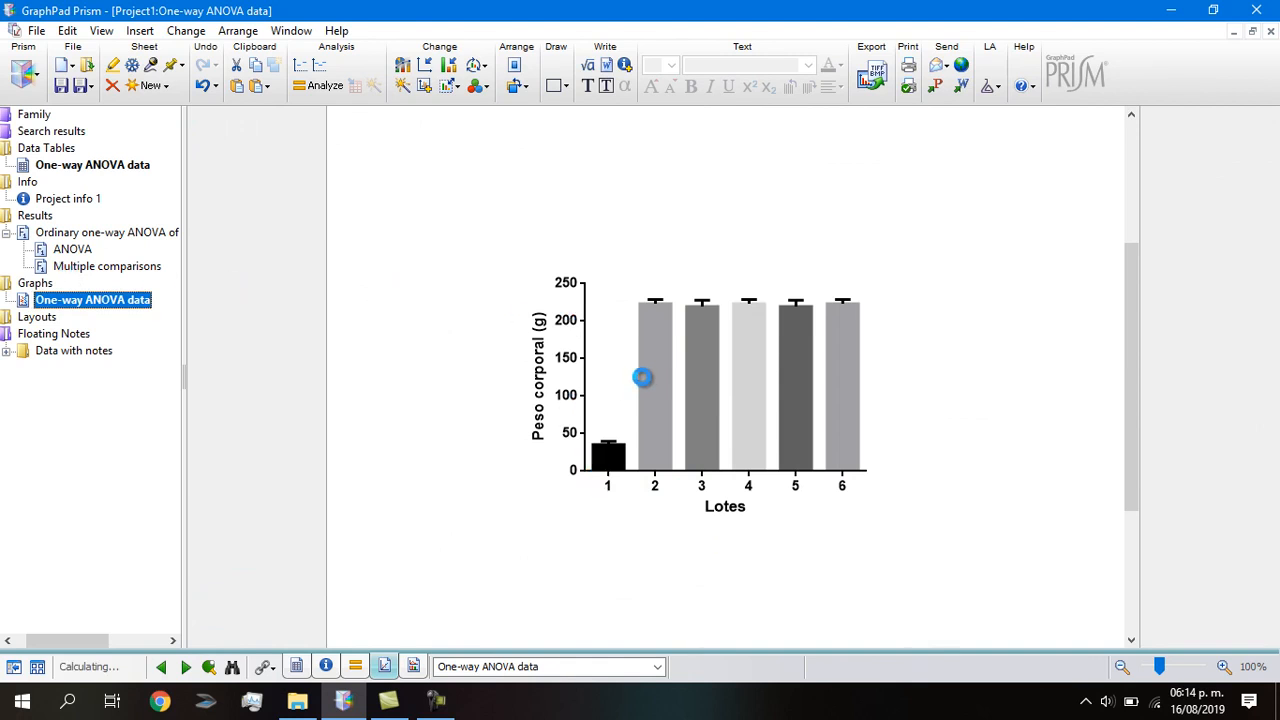
scroll(643, 375, "down", 1)
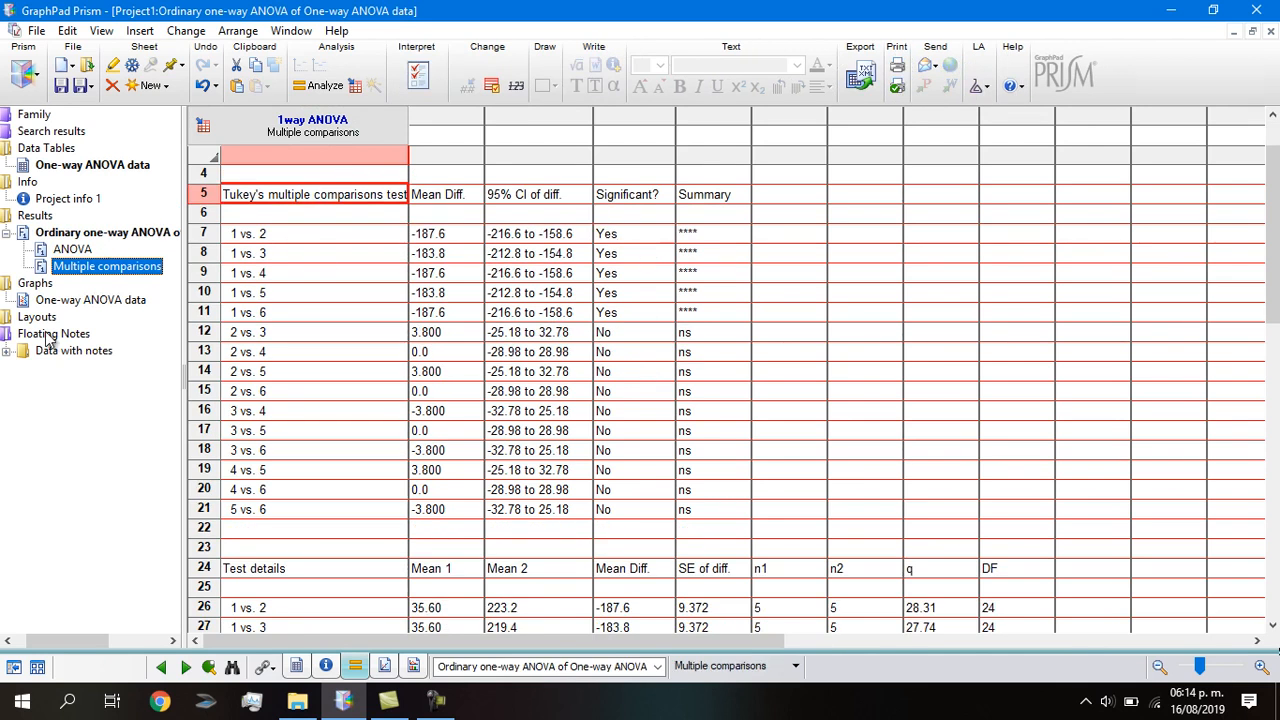
left_click(52, 302)
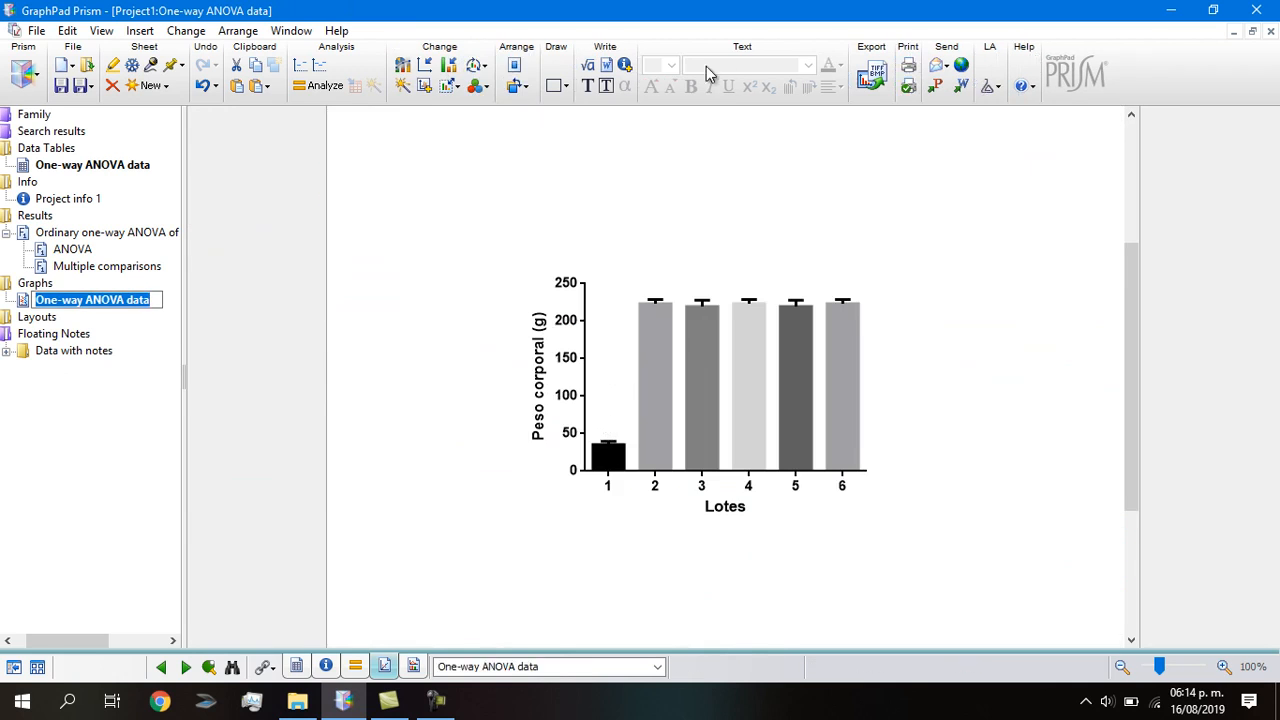
Add a '*' text label just above group 1's bar.
left_click(589, 86)
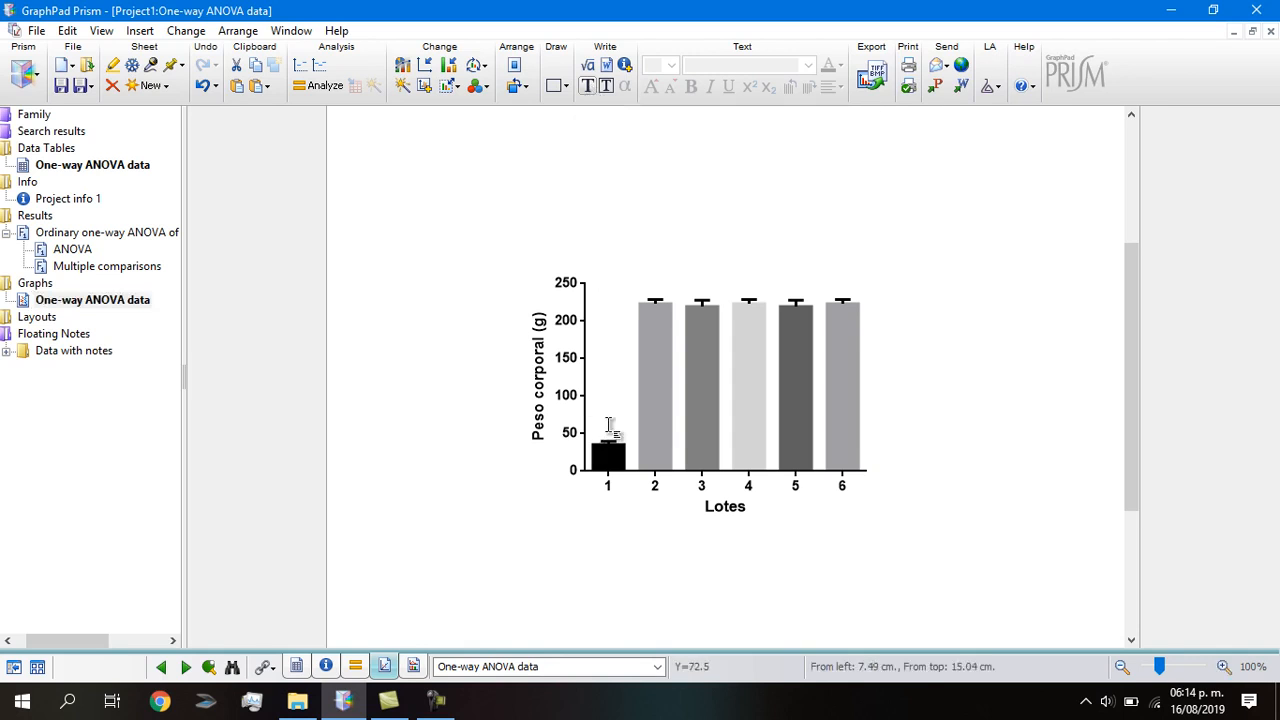
left_click(608, 432)
mouse_move(693, 459)
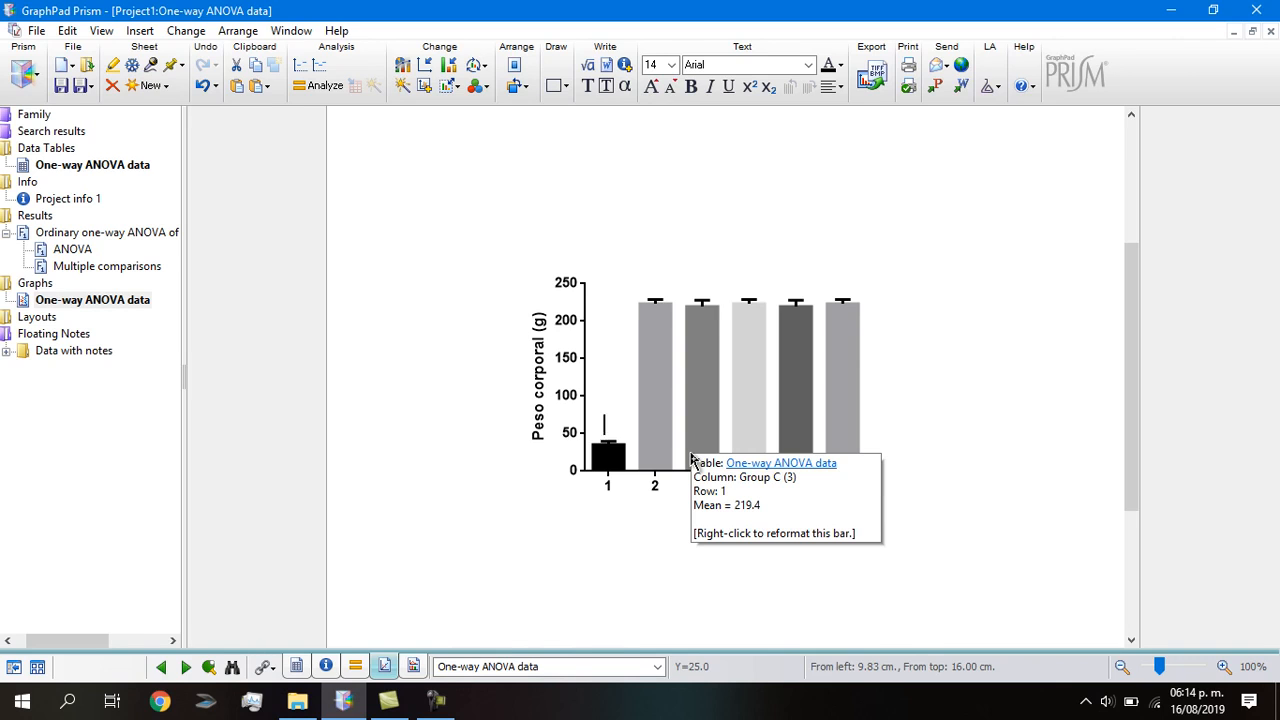
type("*")
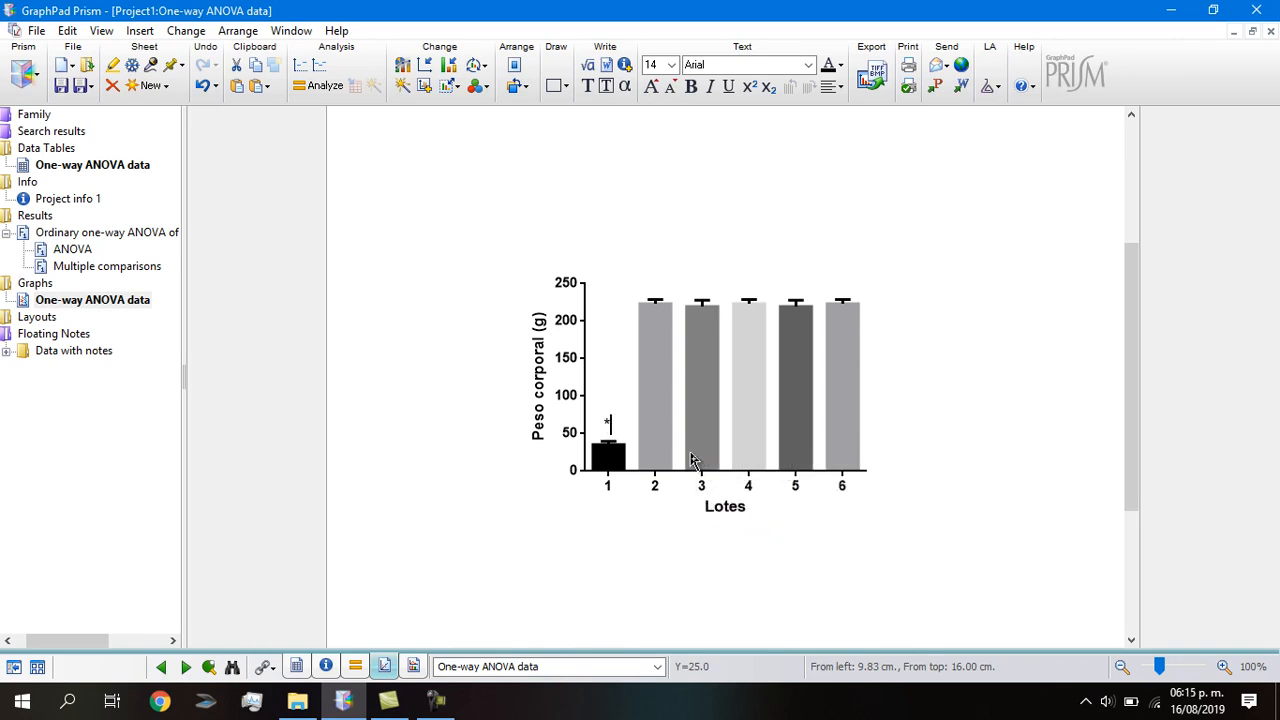
left_click(917, 303)
mouse_move(643, 448)
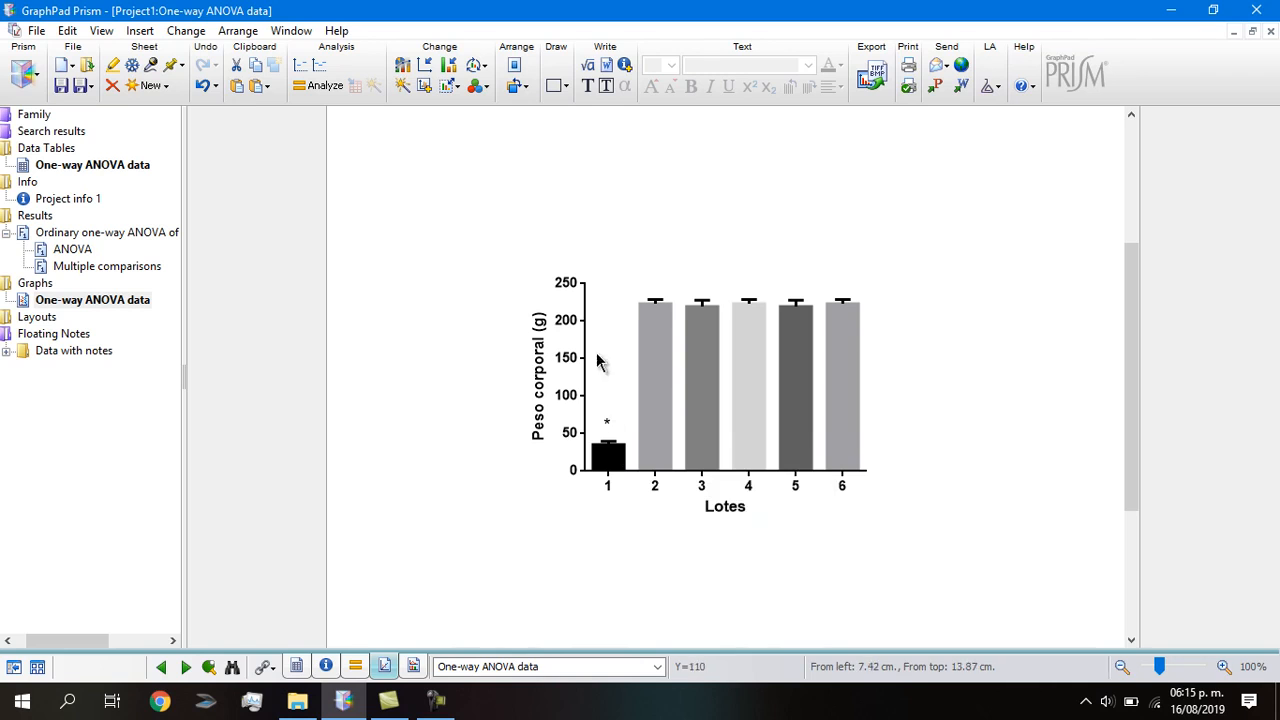